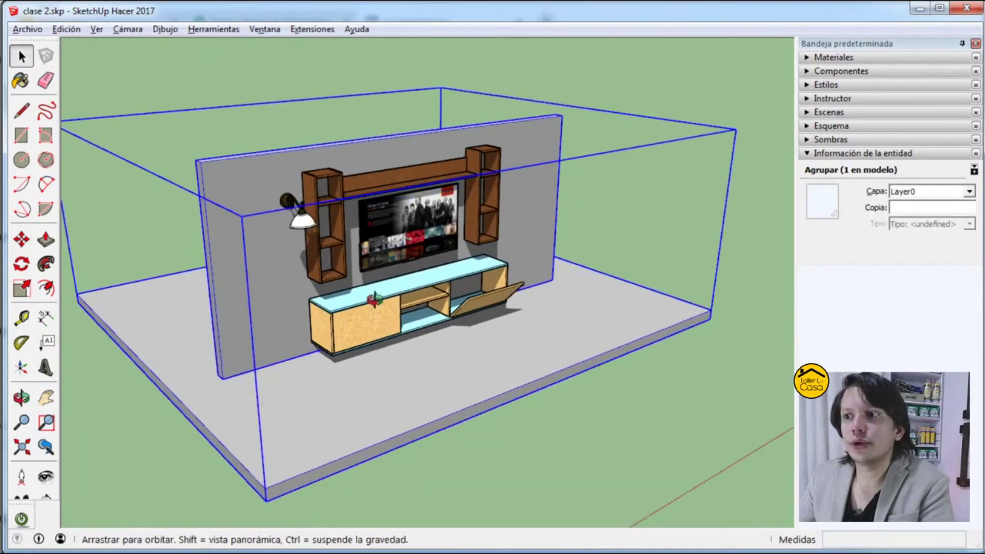
Step: Generate a Cut List report for the selected floor and wall group, and close its layout diagram
{"action": "left_click", "coordinate": [323, 29]}
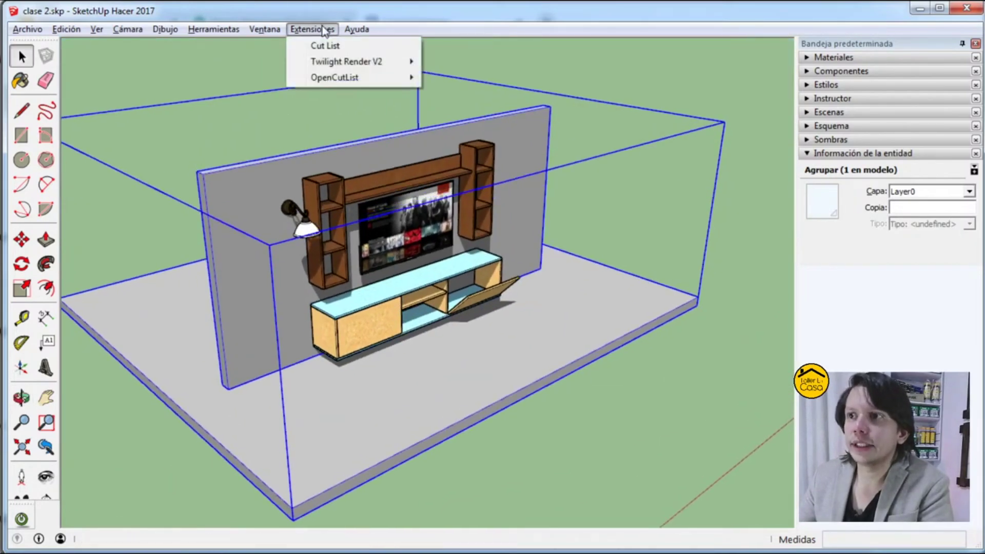
{"action": "left_click", "coordinate": [326, 45]}
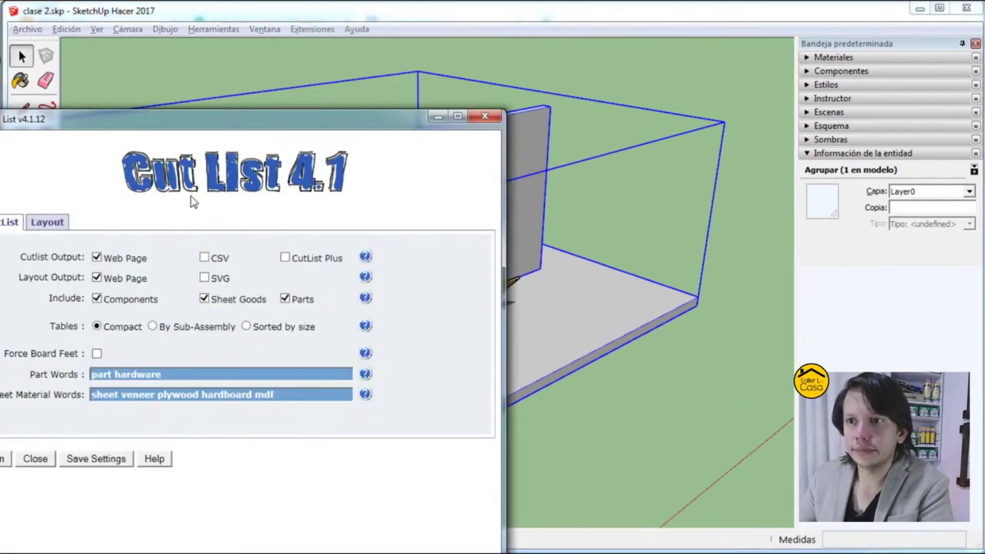
{"action": "left_click_drag", "start_coordinate": [212, 124], "coordinate": [327, 90]}
{"action": "left_click", "coordinate": [119, 426]}
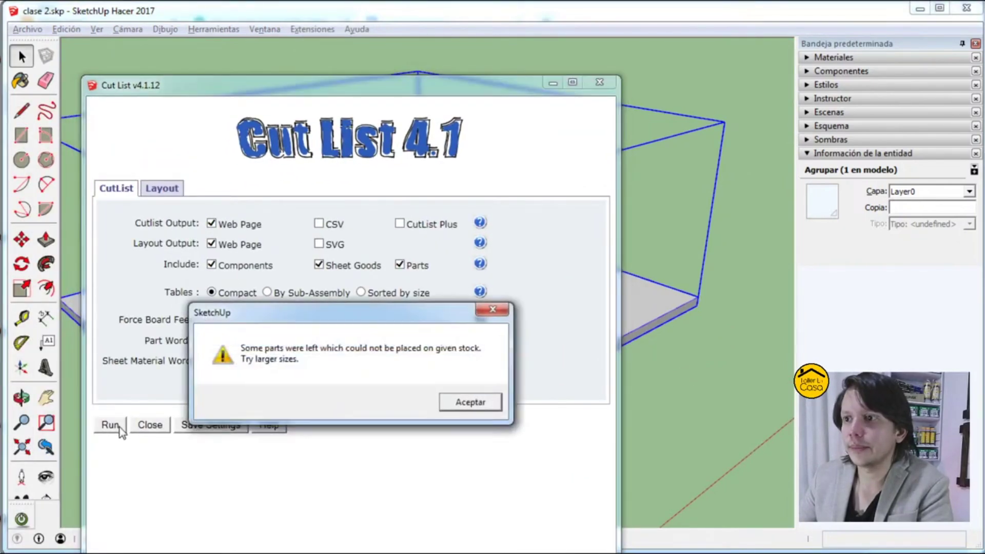
{"action": "left_click", "coordinate": [469, 402]}
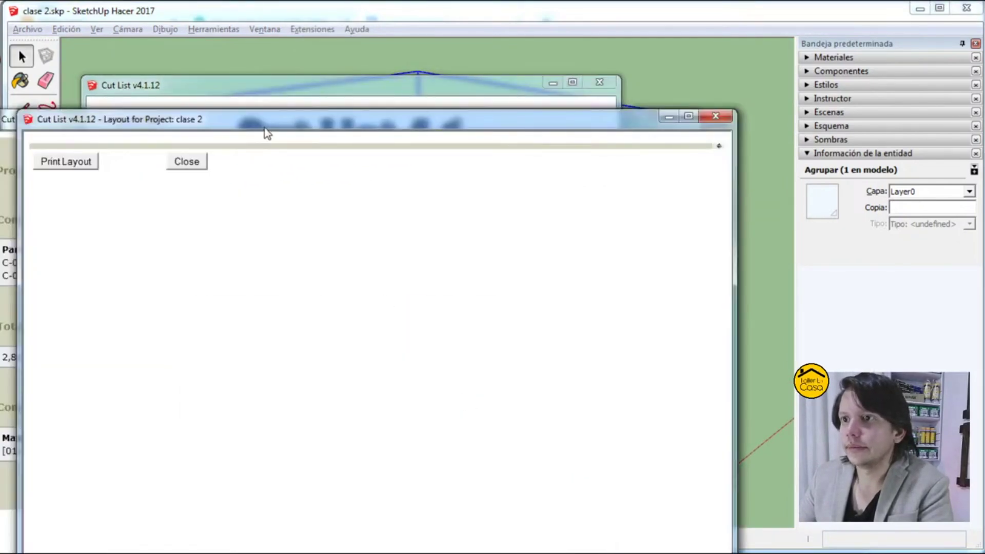
{"action": "left_click", "coordinate": [716, 116]}
Step: Review the quantity, length and width of components C-001 and C-002 in the cut list, and close the report
{"action": "left_click_drag", "start_coordinate": [454, 120], "coordinate": [621, 48]}
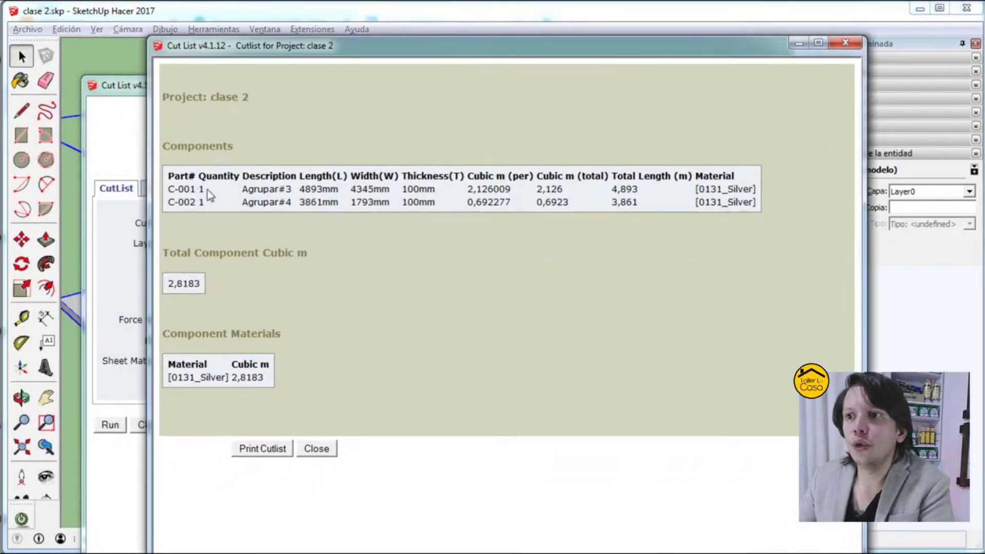
{"action": "left_click_drag", "start_coordinate": [300, 189], "coordinate": [389, 191]}
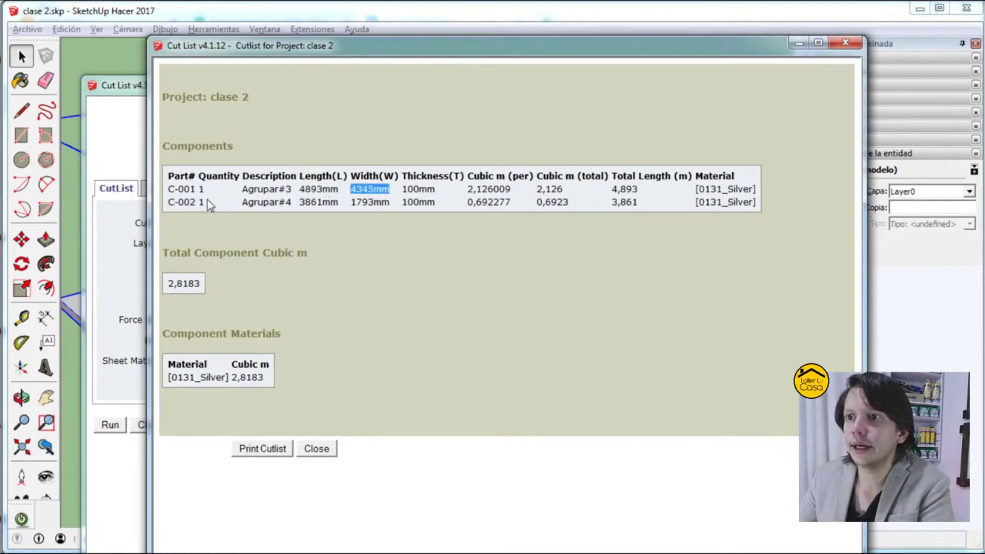
{"action": "left_click_drag", "start_coordinate": [198, 202], "coordinate": [207, 207]}
{"action": "left_click_drag", "start_coordinate": [300, 203], "coordinate": [373, 205]}
{"action": "left_click", "coordinate": [357, 205]}
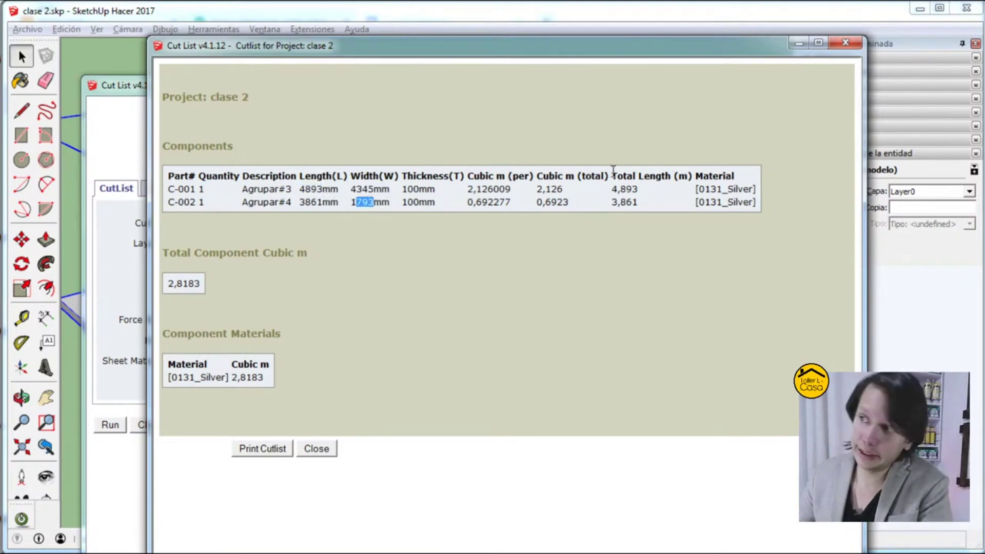
{"action": "left_click", "coordinate": [857, 47]}
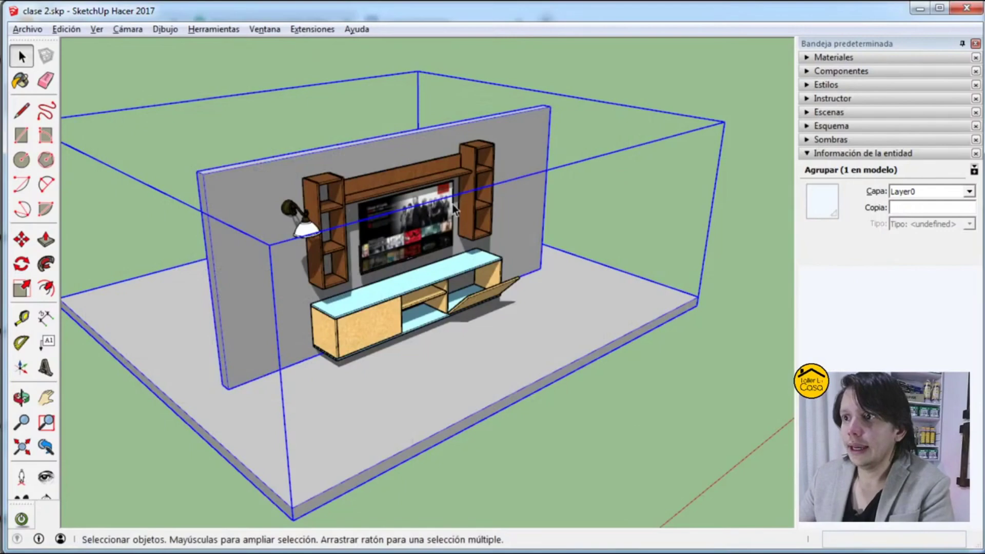
Step: Select the TV furniture group, generate its Cut List report with web page output, and close the cutting diagram
{"action": "middle_click_drag", "start_coordinate": [454, 211], "coordinate": [644, 205]}
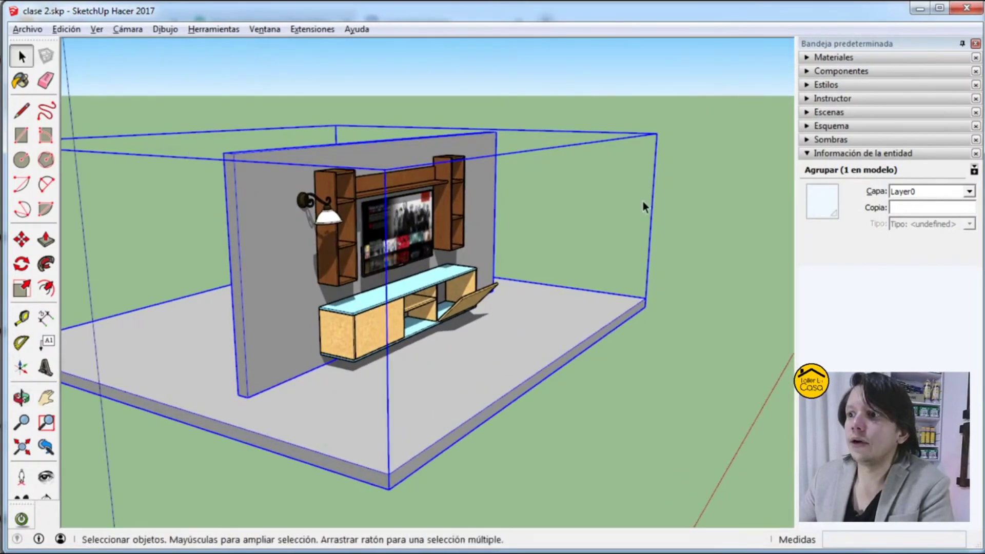
{"action": "middle_click_drag", "start_coordinate": [441, 205], "coordinate": [389, 294]}
{"action": "key", "text": "space"}
{"action": "scroll", "coordinate": [400, 328], "scroll_direction": "up", "scroll_amount": 3}
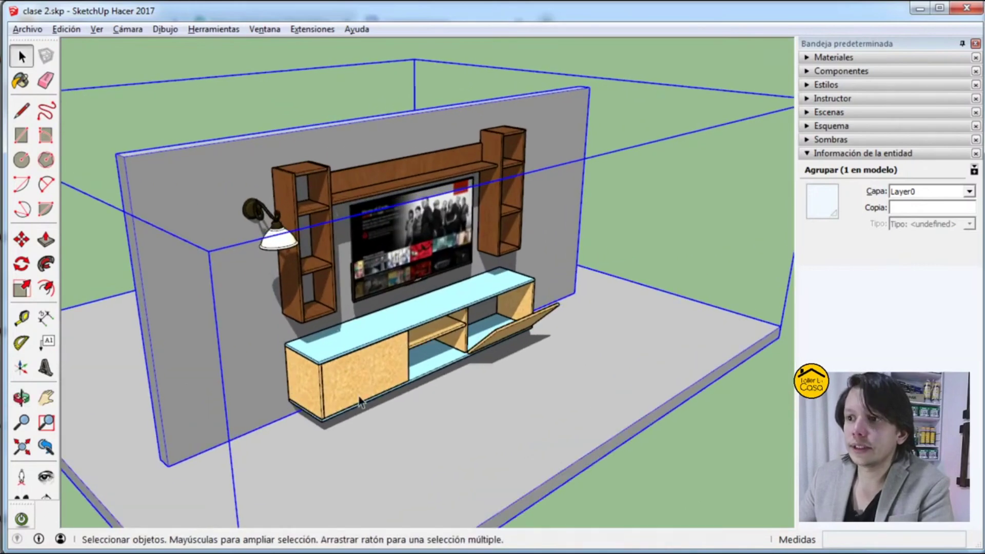
{"action": "left_click", "coordinate": [358, 380]}
{"action": "middle_click_drag", "start_coordinate": [358, 379], "coordinate": [431, 372]}
{"action": "key", "text": "space"}
{"action": "left_click", "coordinate": [323, 30]}
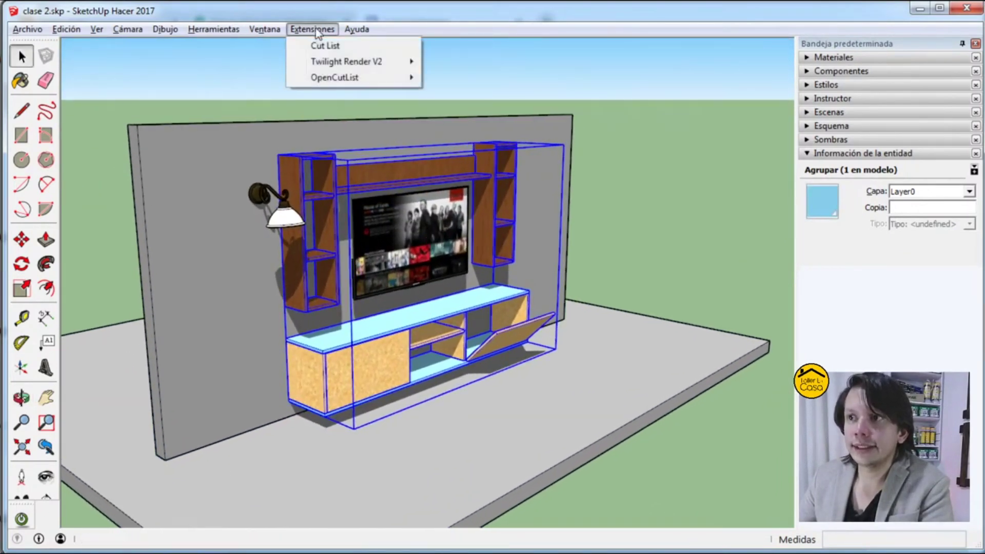
{"action": "left_click", "coordinate": [318, 46]}
{"action": "left_click_drag", "start_coordinate": [242, 126], "coordinate": [464, 70]}
{"action": "left_click", "coordinate": [211, 402]}
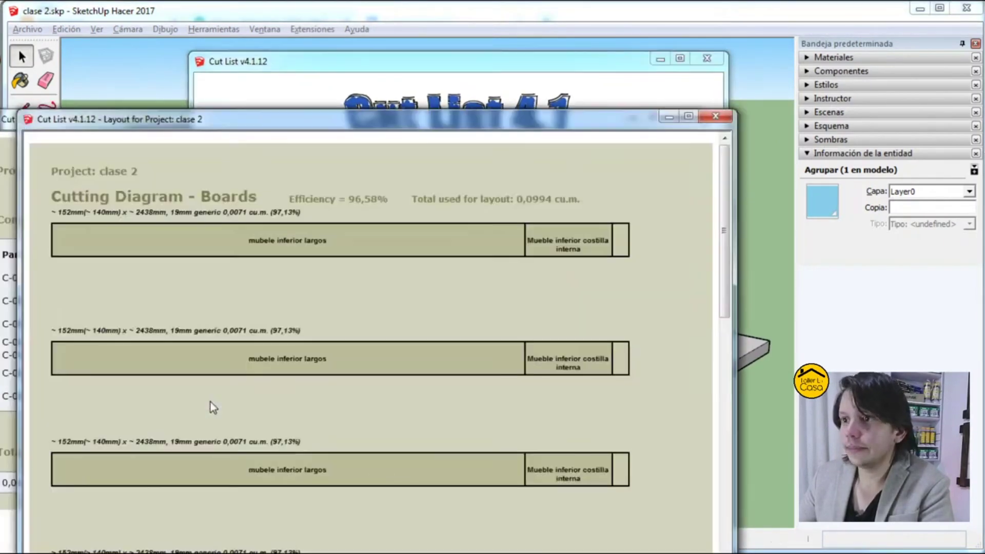
{"action": "left_click", "coordinate": [715, 116]}
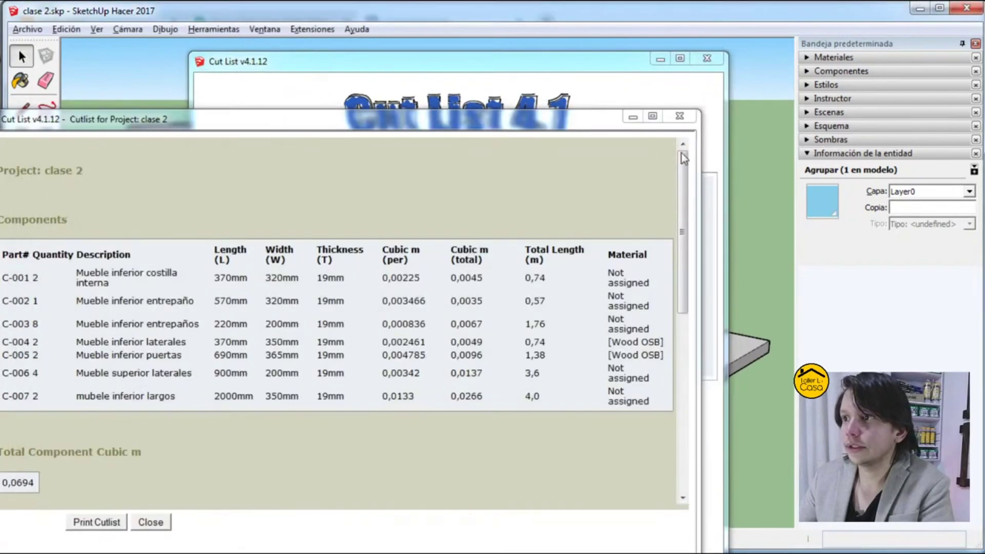
Step: Copy the full components table from the cut list and create a blank workbook in Excel
{"action": "left_click_drag", "start_coordinate": [564, 130], "coordinate": [667, 68]}
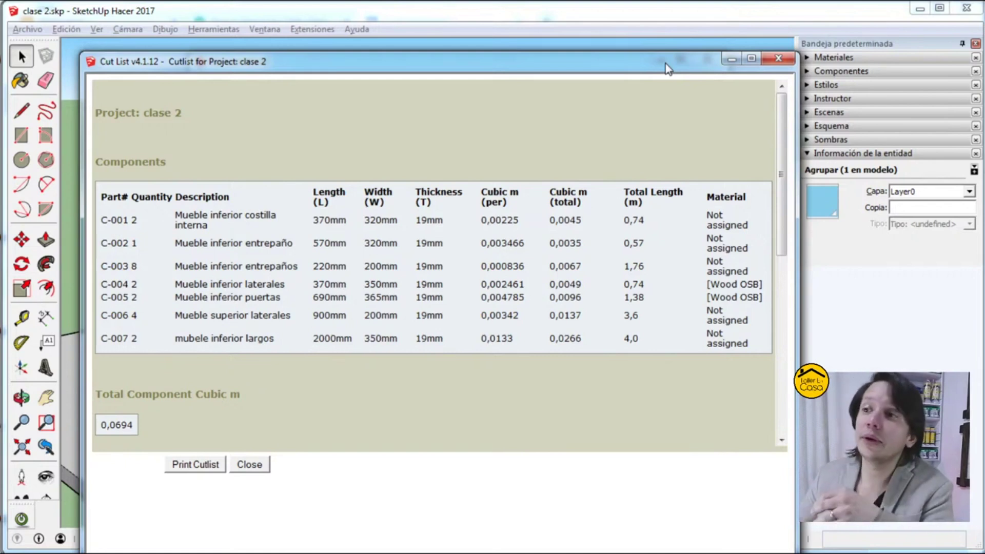
{"action": "left_click_drag", "start_coordinate": [101, 196], "coordinate": [761, 350]}
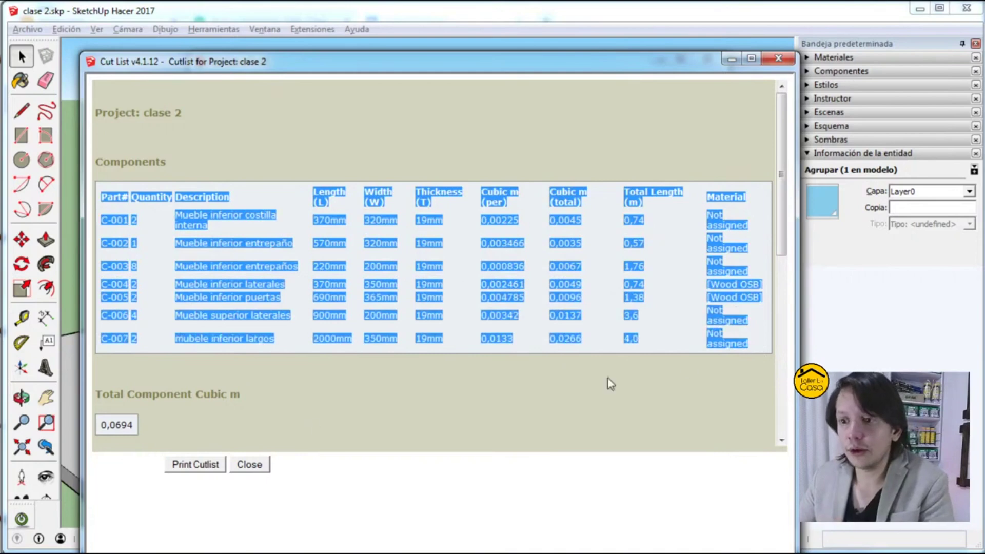
{"action": "key", "text": "super"}
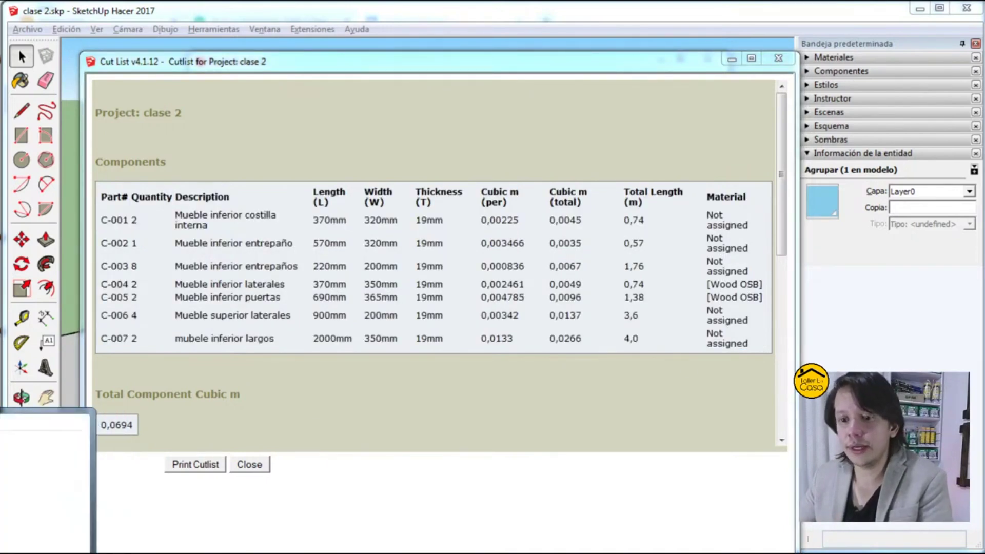
{"action": "key", "text": "Return"}
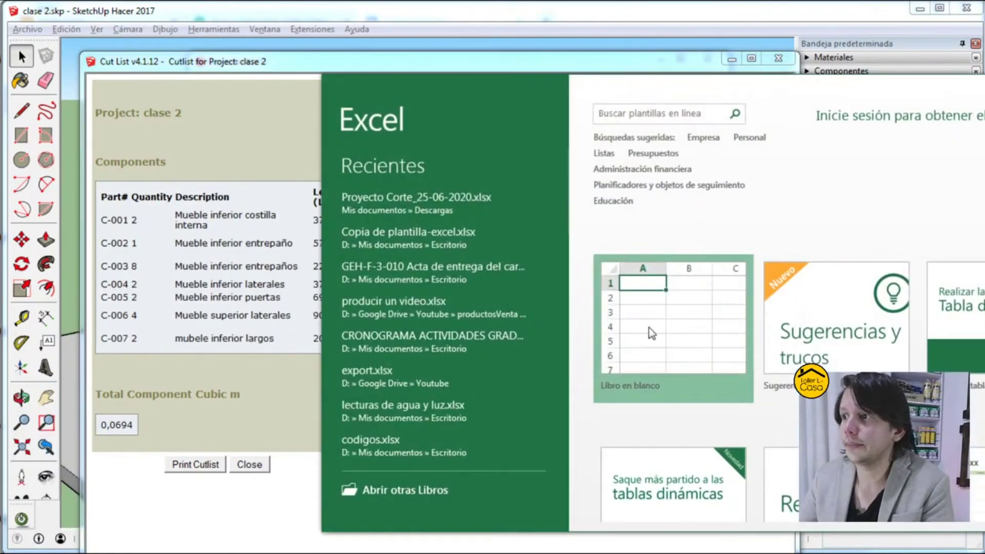
{"action": "left_click", "coordinate": [649, 328]}
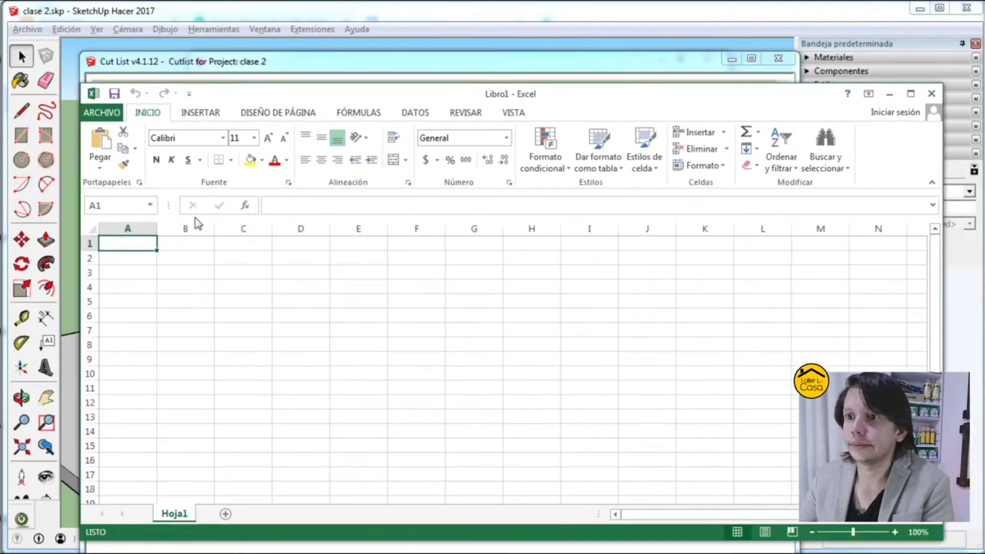
Step: Paste the components table at cell A1 and widen the Description column to fit its text
{"action": "right_click", "coordinate": [126, 245]}
{"action": "left_click", "coordinate": [157, 306]}
{"action": "left_click_drag", "start_coordinate": [405, 95], "coordinate": [426, 76]}
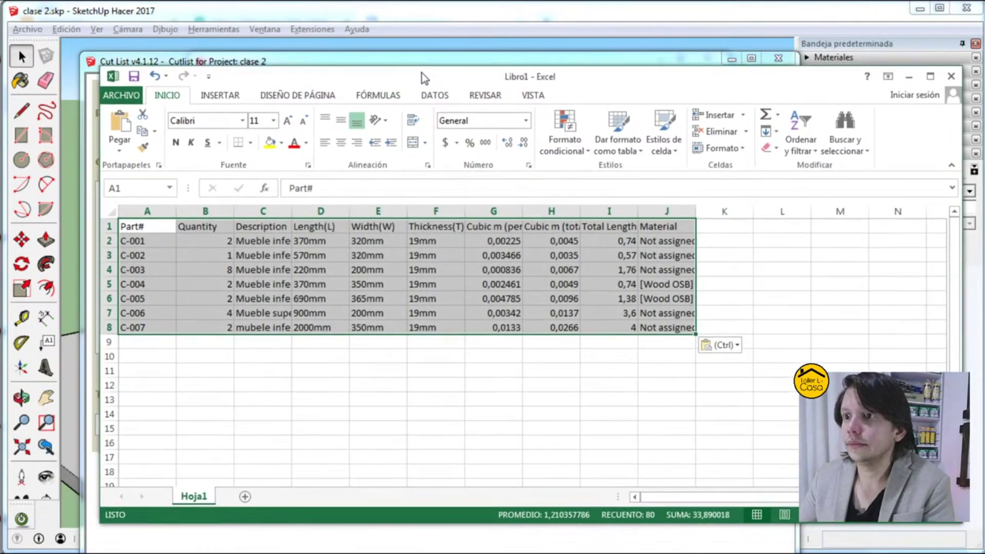
{"action": "left_click", "coordinate": [379, 369]}
{"action": "double_click", "coordinate": [293, 209]}
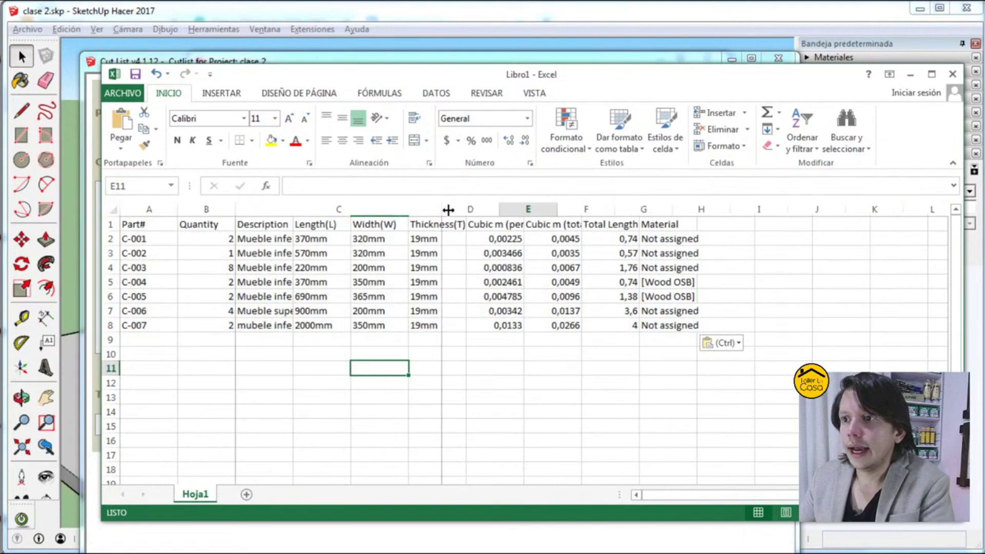
Step: Review the quantities, descriptions, lengths, widths and thickness of the furniture parts in the pasted table
{"action": "left_click_drag", "start_coordinate": [205, 224], "coordinate": [218, 334]}
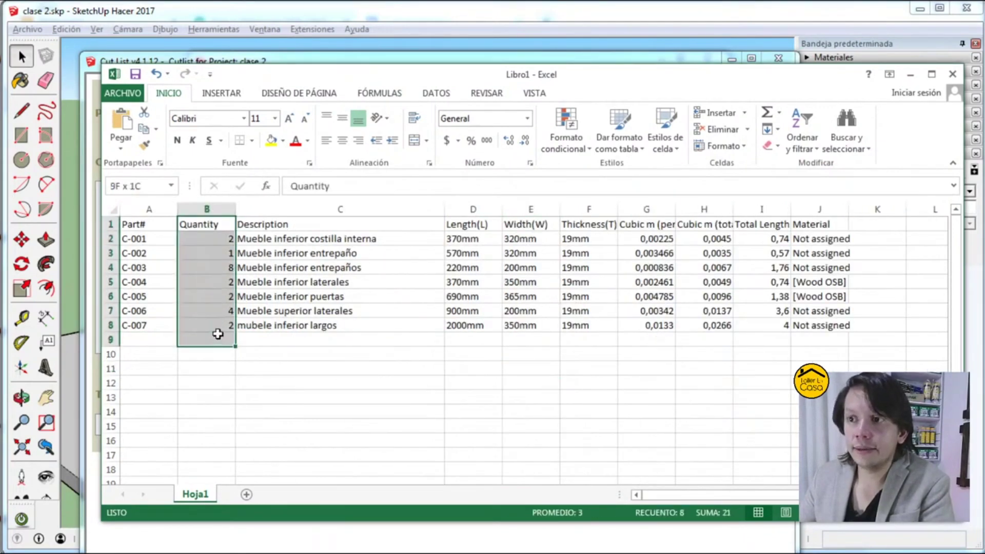
{"action": "left_click", "coordinate": [349, 237]}
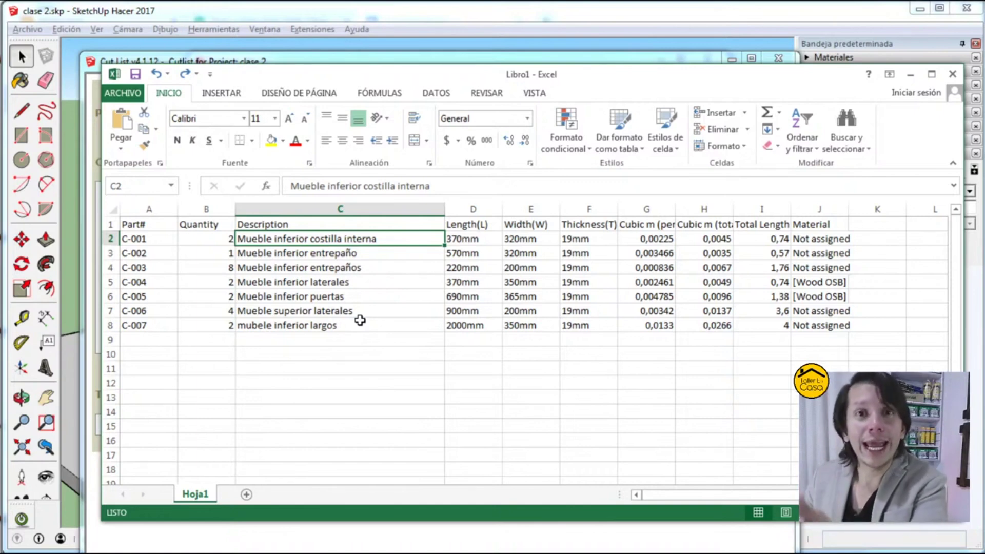
{"action": "left_click_drag", "start_coordinate": [203, 224], "coordinate": [517, 334]}
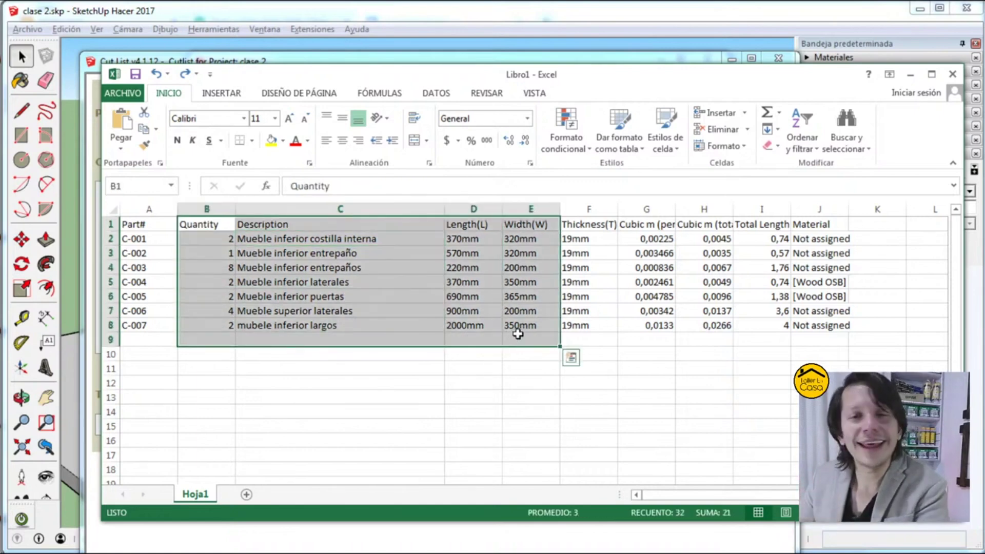
{"action": "left_click", "coordinate": [201, 267]}
{"action": "left_click_drag", "start_coordinate": [201, 268], "coordinate": [354, 271]}
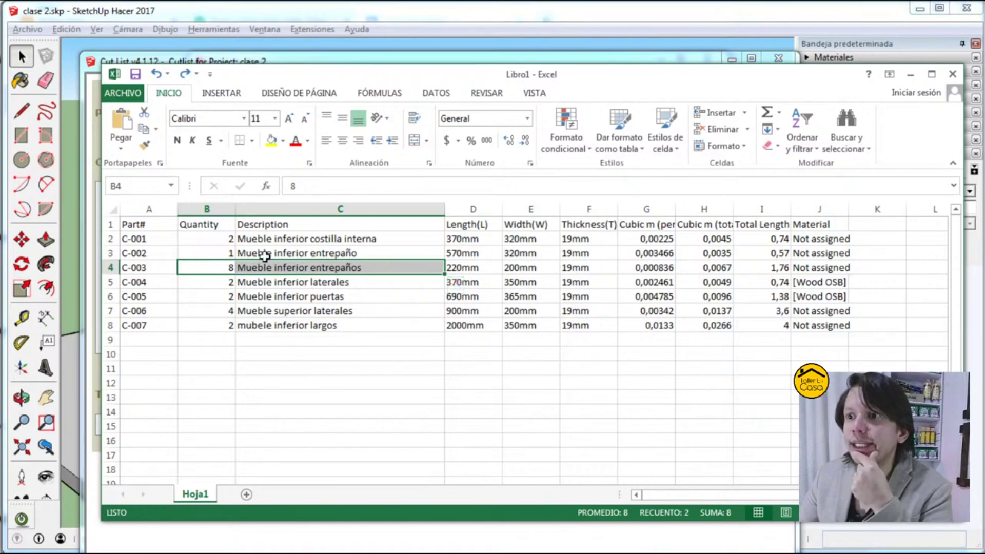
{"action": "left_click_drag", "start_coordinate": [205, 237], "coordinate": [338, 240]}
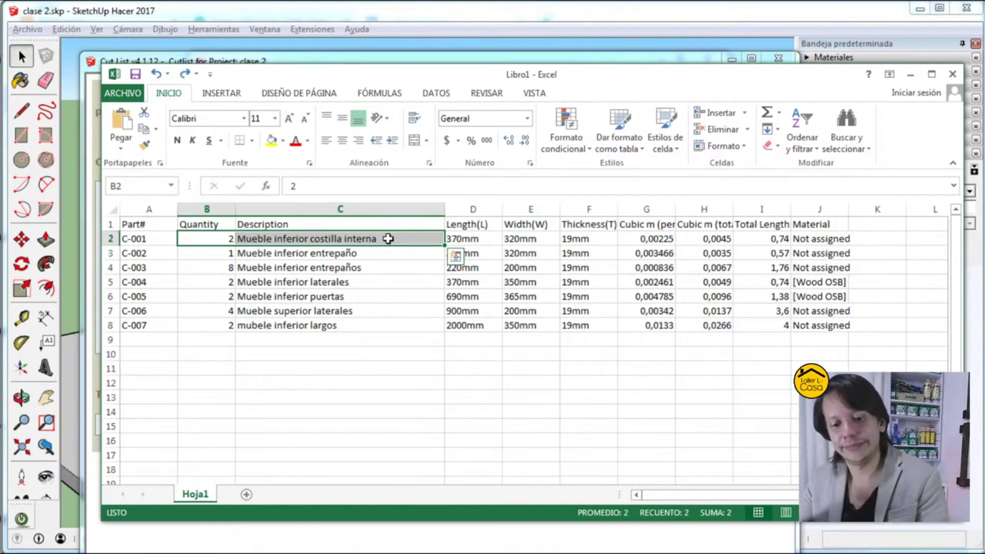
{"action": "left_click", "coordinate": [597, 323]}
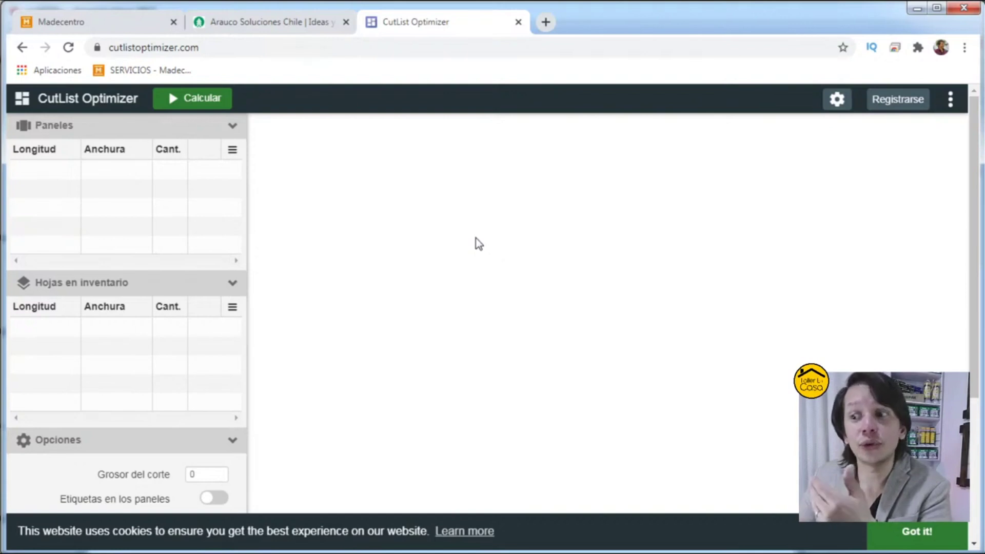
{"action": "left_click_drag", "start_coordinate": [978, 74], "coordinate": [982, 75]}
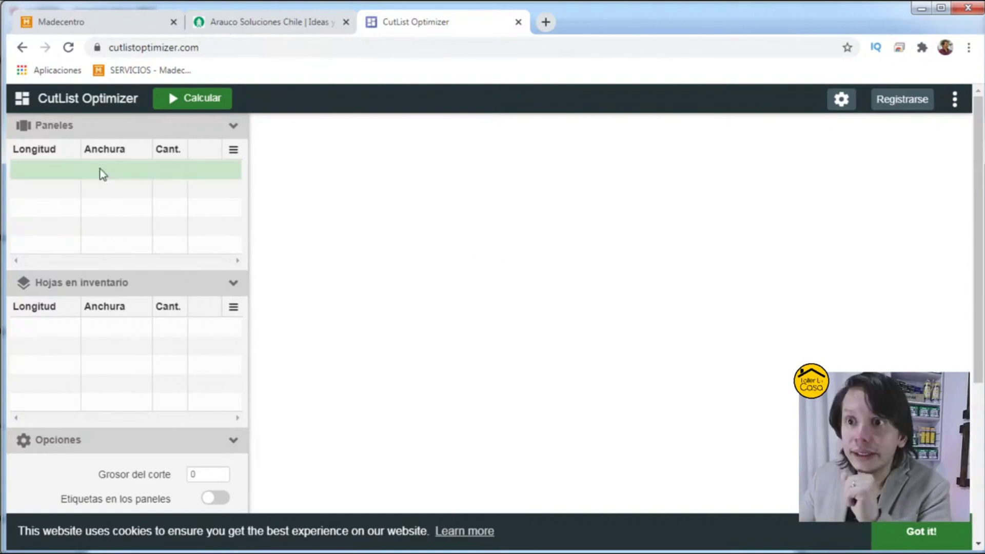
{"action": "left_click_drag", "start_coordinate": [7, 188], "coordinate": [6, 188]}
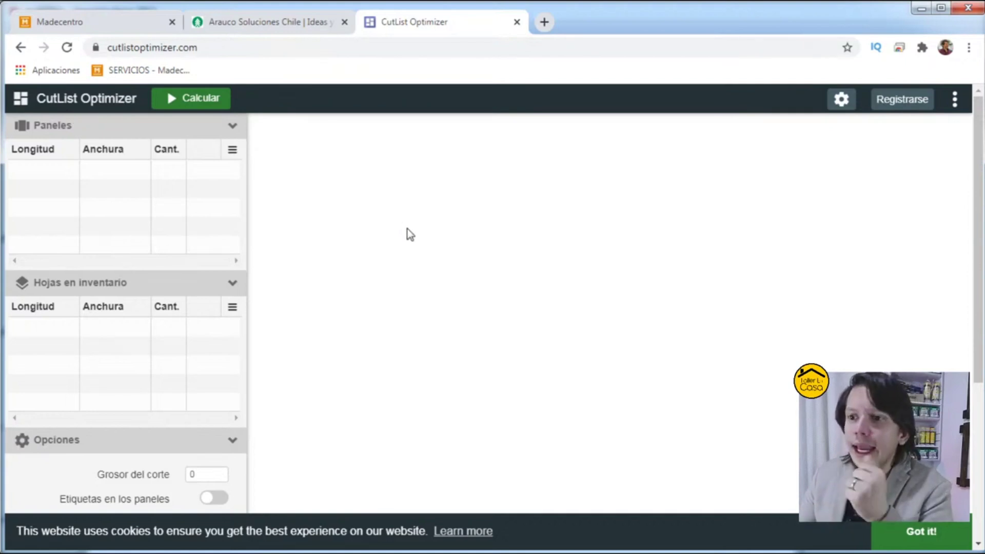
Step: Switch to the Excel workbook, place it beside the Paneles table, and check the quantity, length and width of part C-001
{"action": "key", "text": "alt+Tab"}
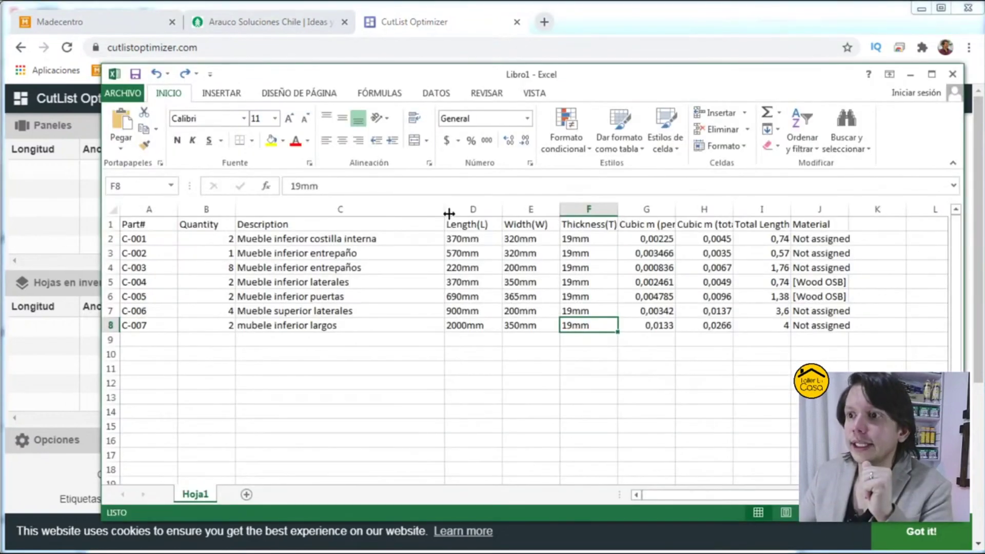
{"action": "left_click_drag", "start_coordinate": [420, 77], "coordinate": [659, 140]}
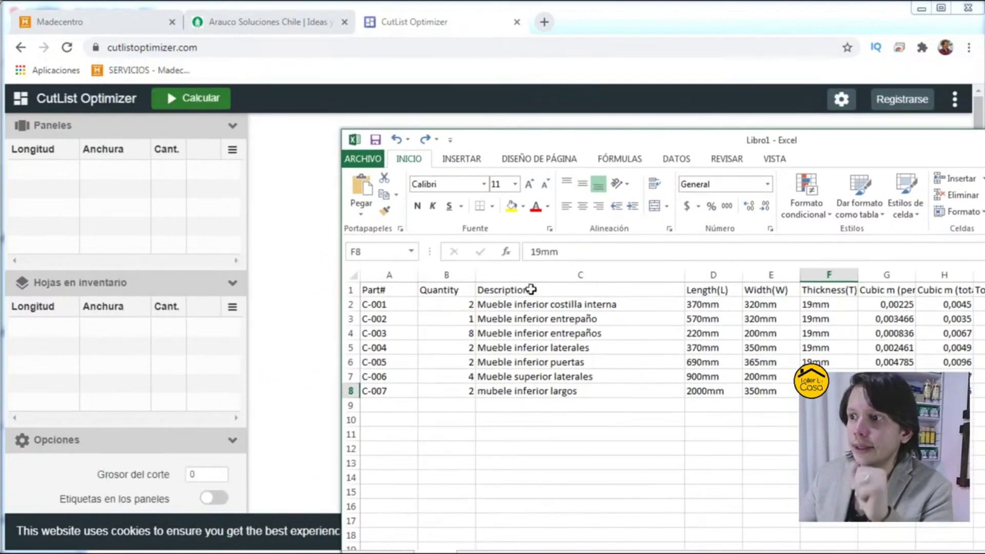
{"action": "left_click", "coordinate": [452, 306]}
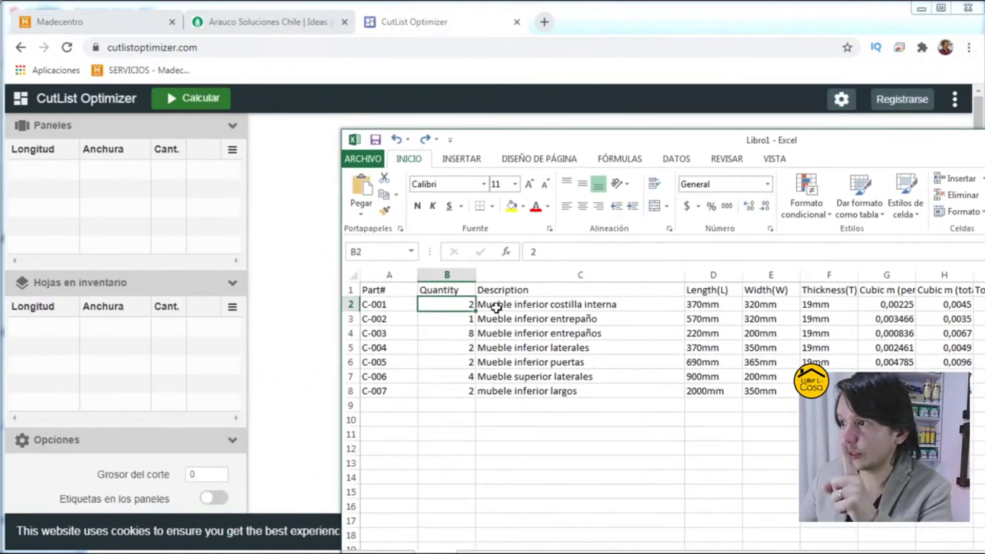
{"action": "left_click", "coordinate": [703, 305]}
{"action": "left_click", "coordinate": [749, 307]}
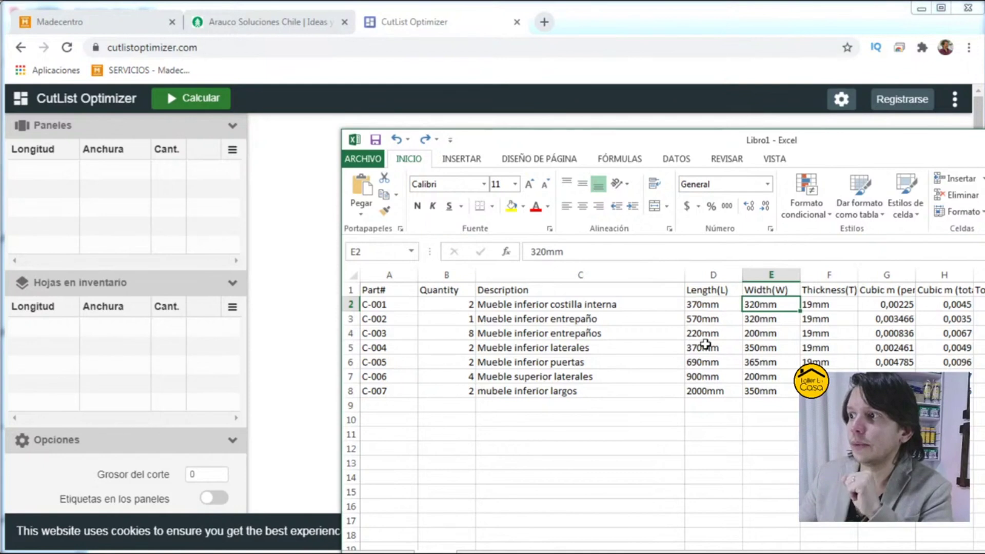
Step: In CutList Optimizer, add a panel with length 370, width 320 and quantity 2, and return to the Excel parts list
{"action": "left_click", "coordinate": [49, 174]}
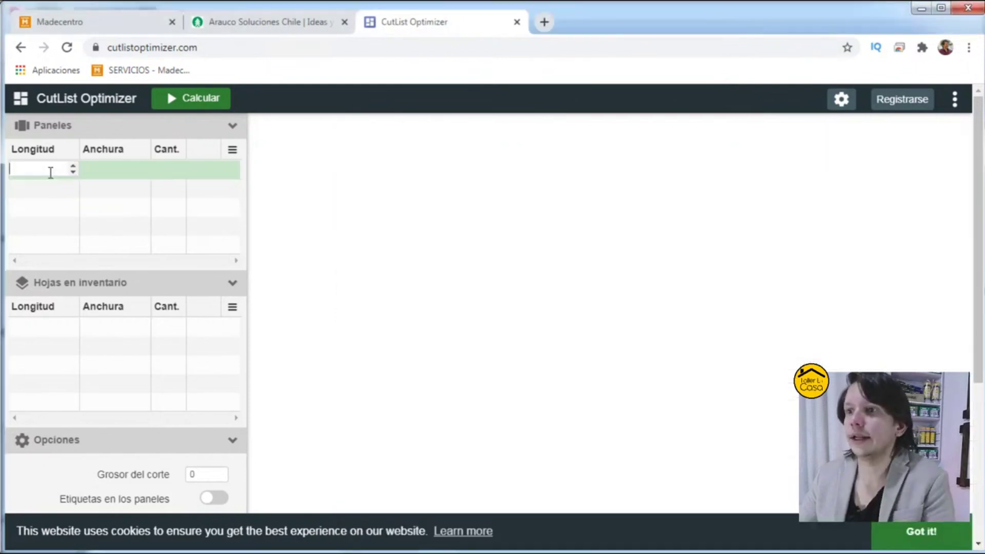
{"action": "type", "text": "370"}
{"action": "key", "text": "Tab"}
{"action": "type", "text": "320"}
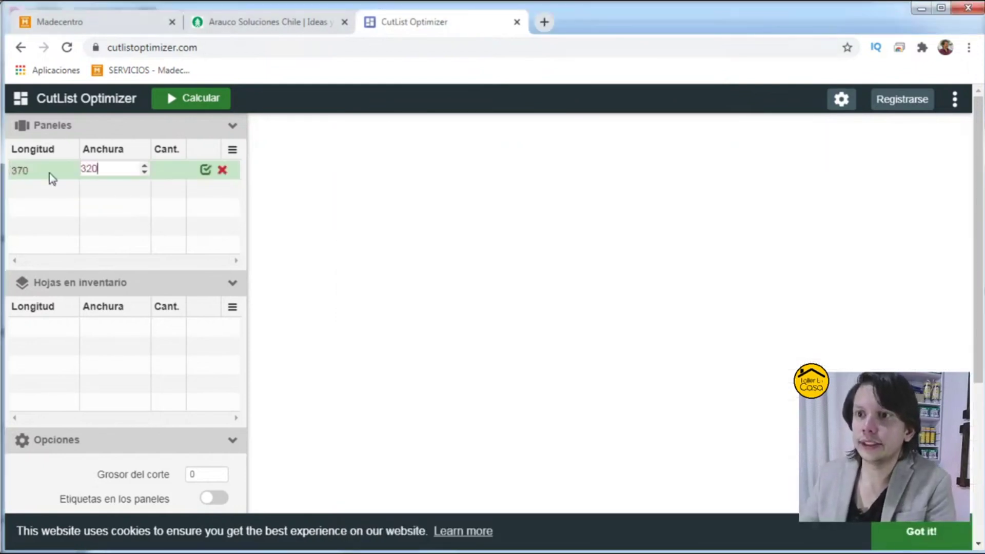
{"action": "key", "text": "Tab"}
{"action": "type", "text": "2"}
{"action": "key", "text": "alt+Tab"}
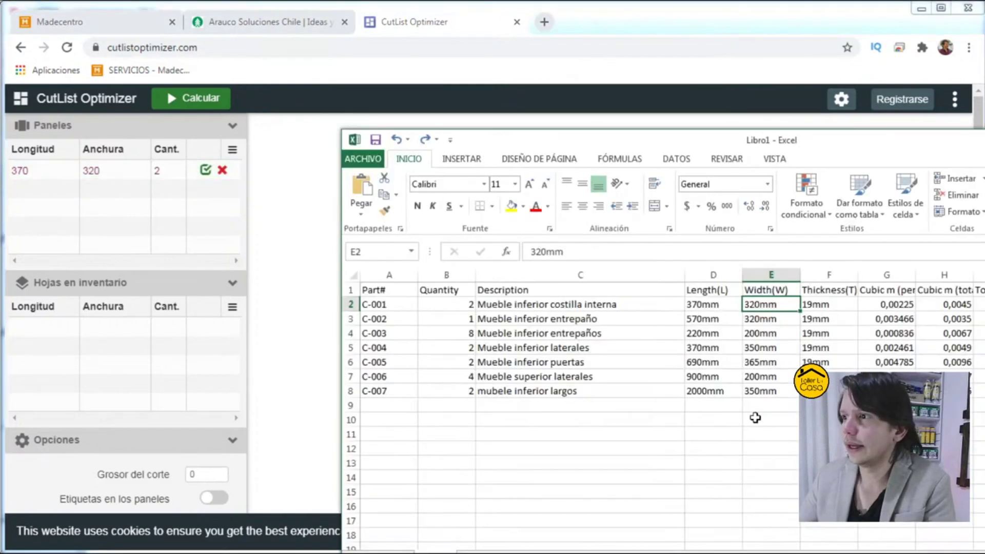
Step: Check part C-007 in the Excel list and add a CutList Optimizer panel with length 2000, width 350 and quantity 2
{"action": "left_click", "coordinate": [450, 334]}
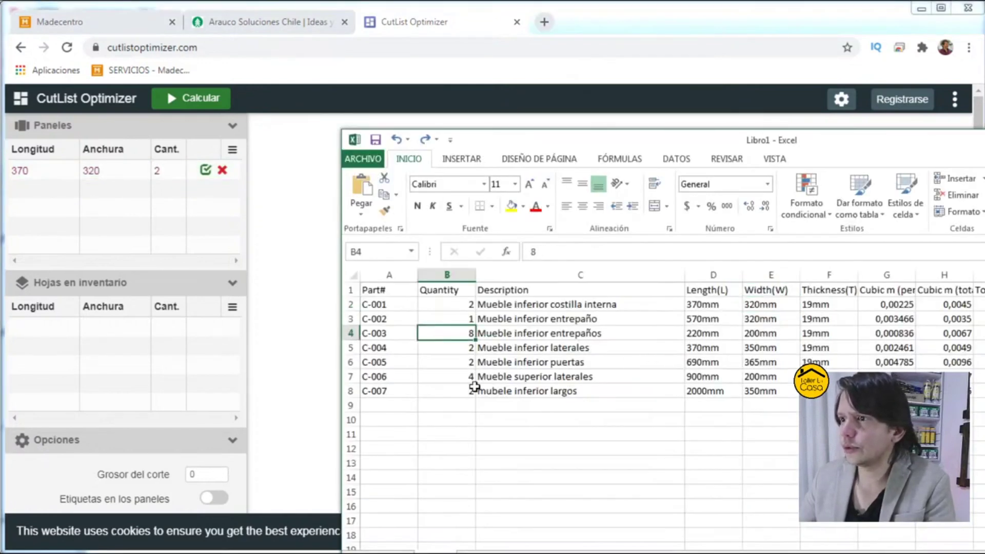
{"action": "left_click_drag", "start_coordinate": [457, 394], "coordinate": [777, 391]}
{"action": "left_click", "coordinate": [60, 189]}
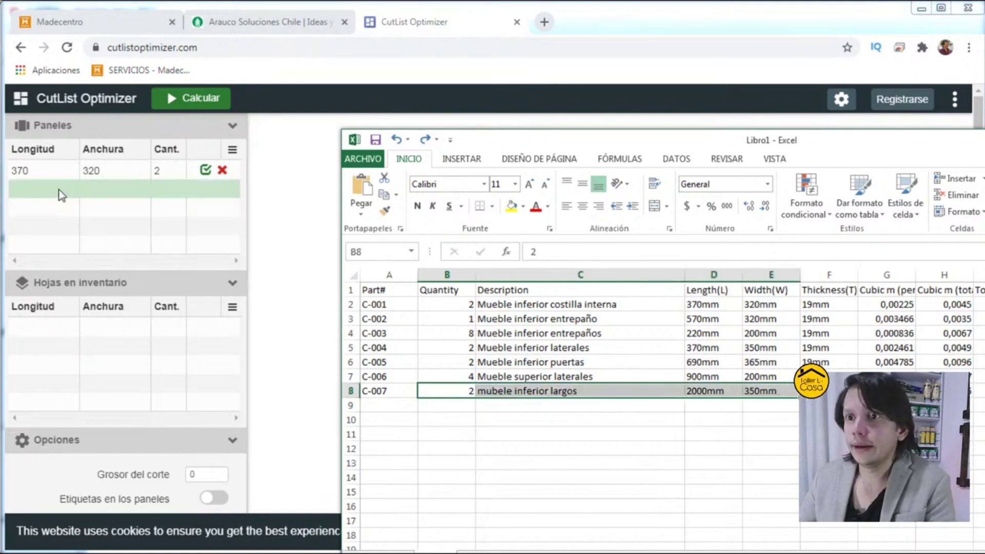
{"action": "left_click", "coordinate": [59, 194]}
{"action": "type", "text": "2000"}
{"action": "key", "text": "Tab"}
{"action": "type", "text": "350"}
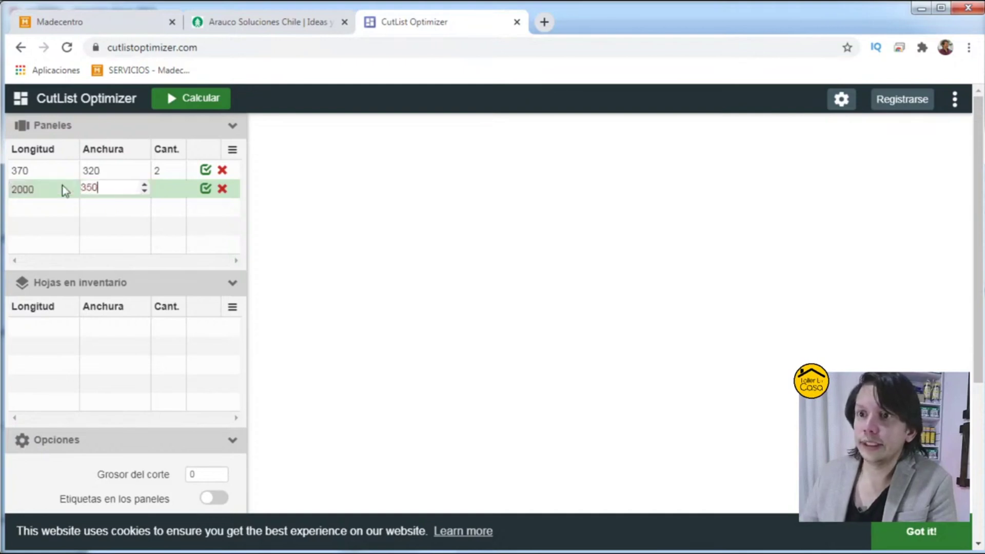
{"action": "key", "text": "Tab"}
{"action": "type", "text": "2"}
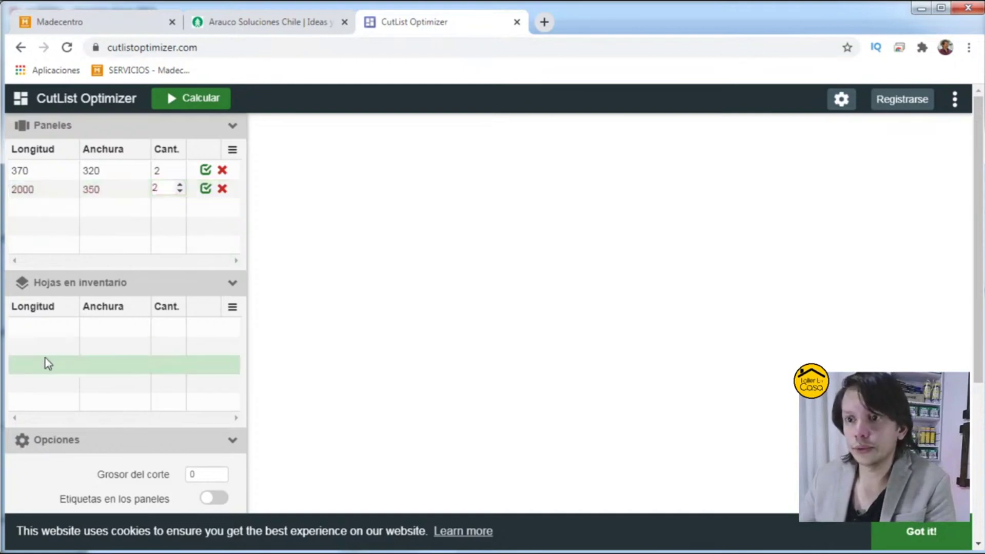
Step: Add a stock sheet with length 1220 and width 2440, and set the cut thickness to 5
{"action": "left_click", "coordinate": [36, 326]}
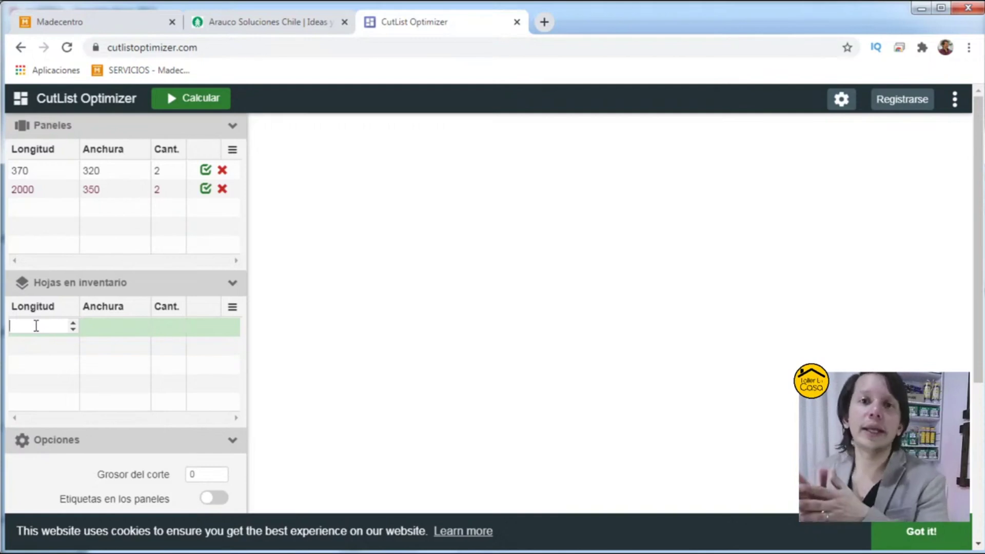
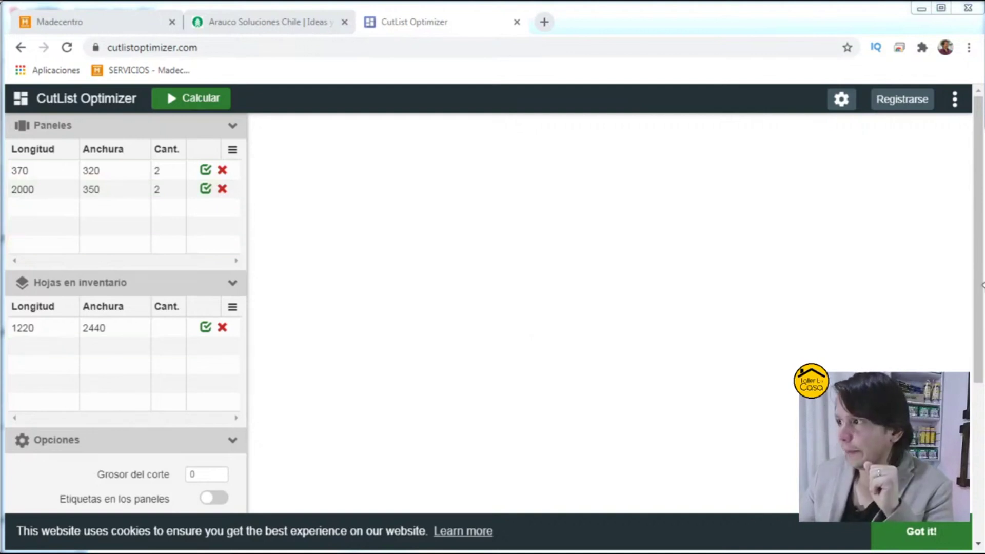
{"action": "scroll", "coordinate": [400, 420], "scroll_direction": "down", "scroll_amount": 3}
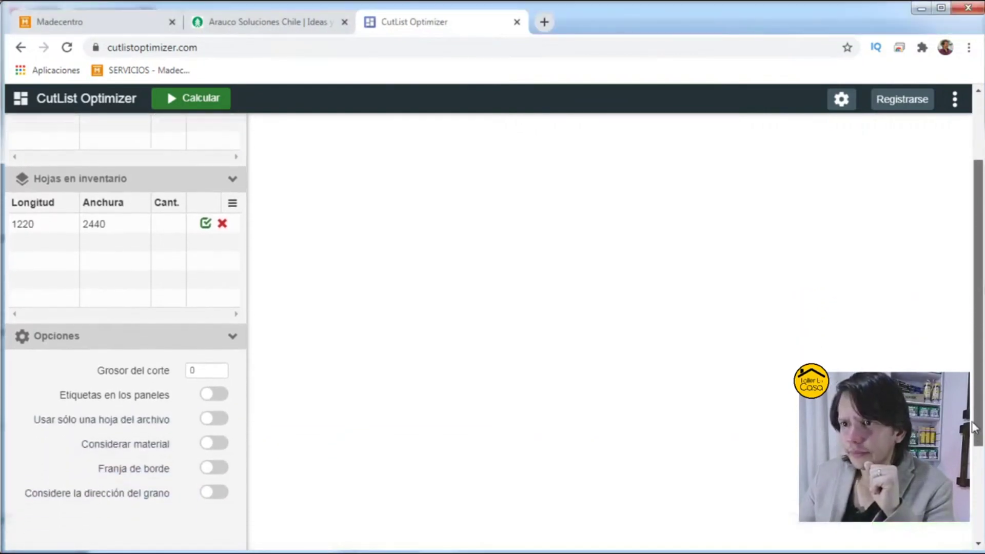
{"action": "double_click", "coordinate": [214, 345]}
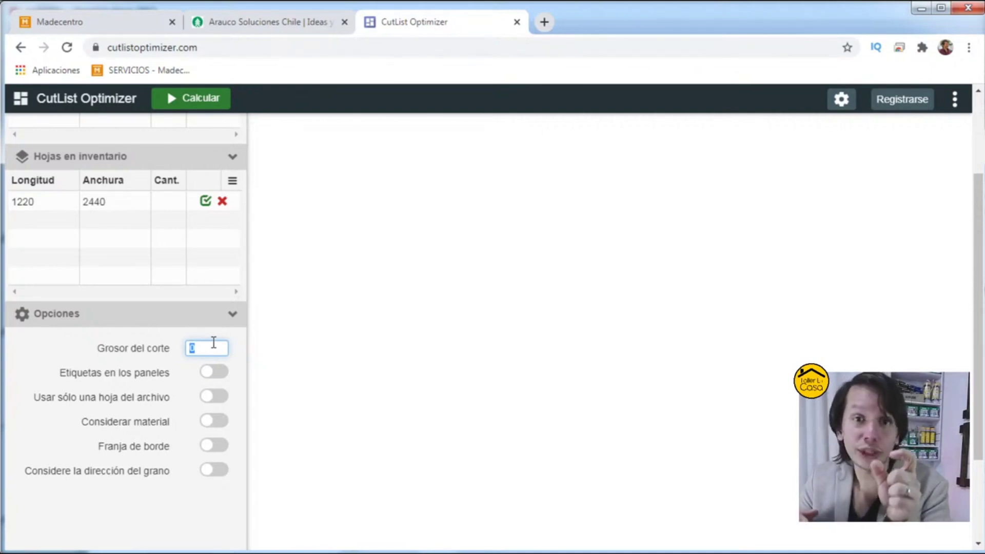
{"action": "type", "text": "5"}
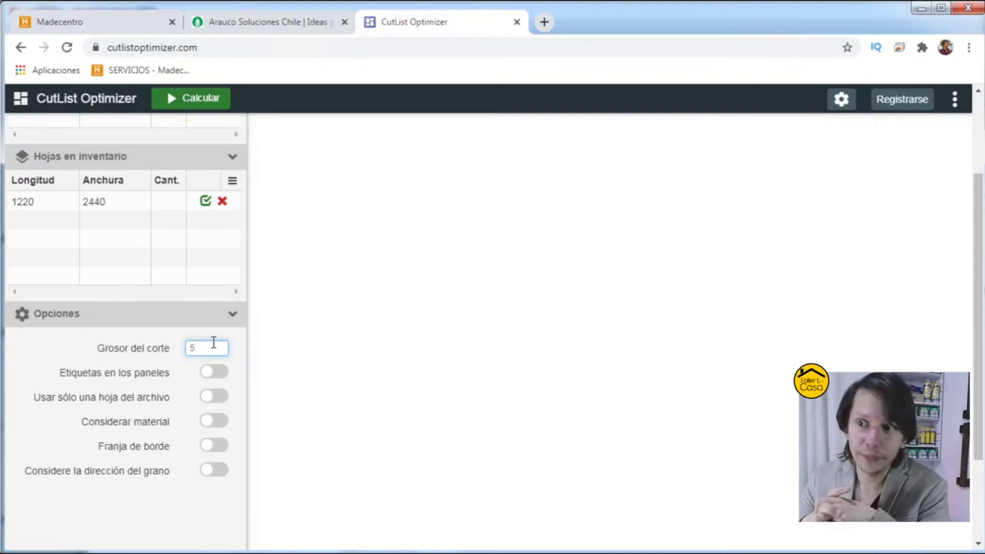
{"action": "left_click", "coordinate": [316, 358]}
Step: Calculate the cutting layout for the entered panels and accept the solution
{"action": "scroll", "coordinate": [359, 503], "scroll_direction": "up", "scroll_amount": 3}
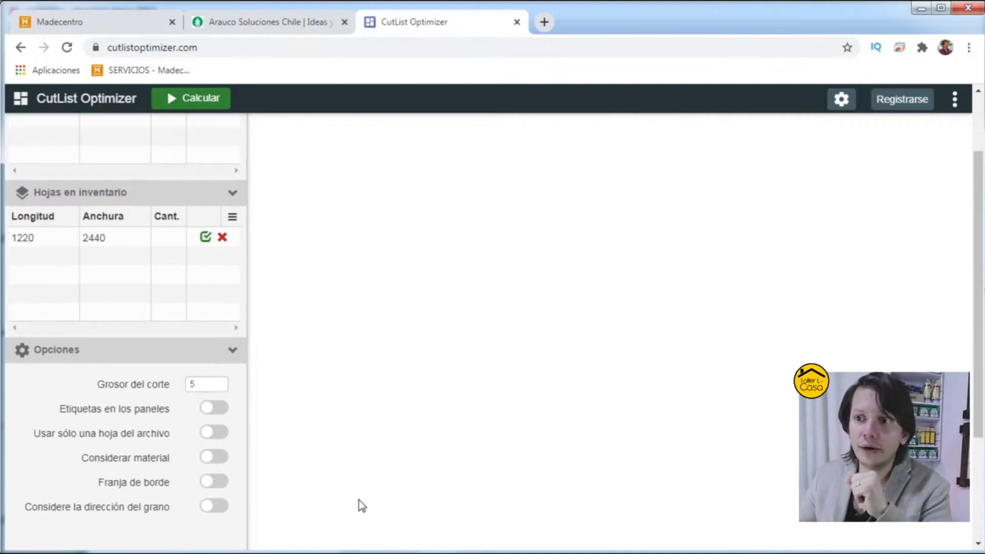
{"action": "left_click", "coordinate": [170, 95]}
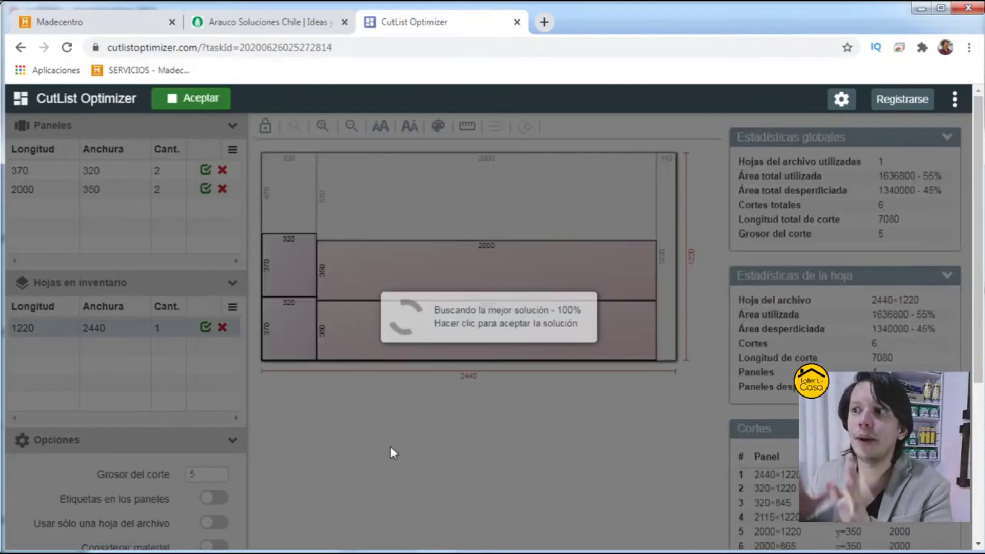
{"action": "left_click", "coordinate": [390, 446]}
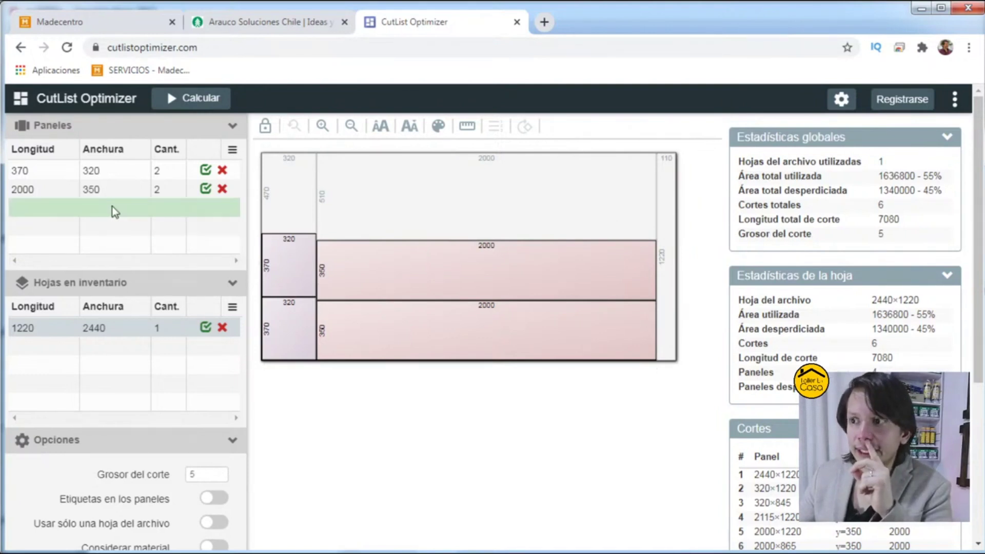
Step: Set the second panel's length to 1000 and recalculate the cutting layout
{"action": "left_click", "coordinate": [46, 190]}
{"action": "key", "text": "Left"}
{"action": "key", "text": "Delete"}
{"action": "type", "text": "1"}
{"action": "left_click", "coordinate": [195, 98]}
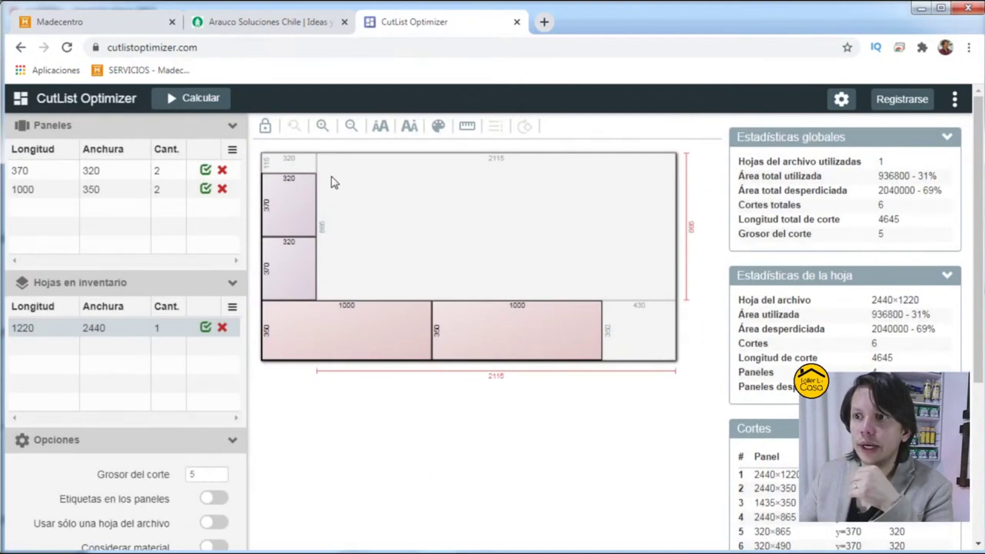
Step: Set the second panel's length to 800 and recalculate the cutting layout
{"action": "left_click", "coordinate": [29, 188]}
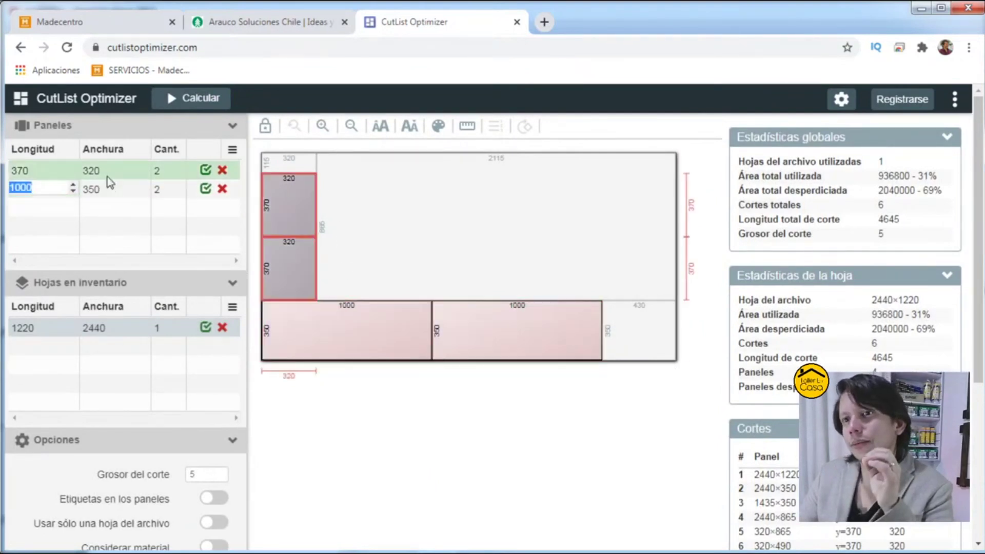
{"action": "key", "text": "Tab"}
{"action": "key", "text": "Tab"}
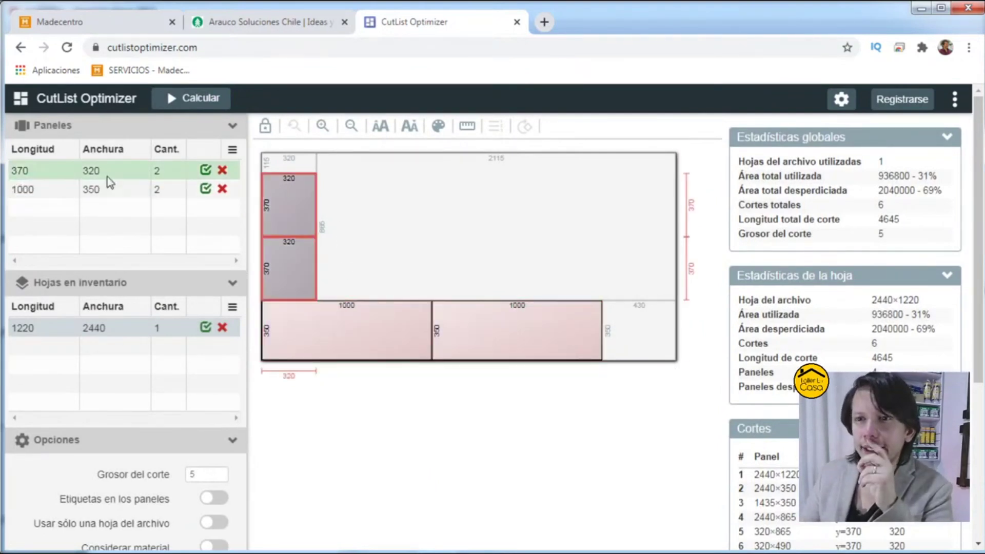
{"action": "key", "text": "shift+Tab"}
{"action": "key", "text": "shift+Tab"}
{"action": "type", "text": "800"}
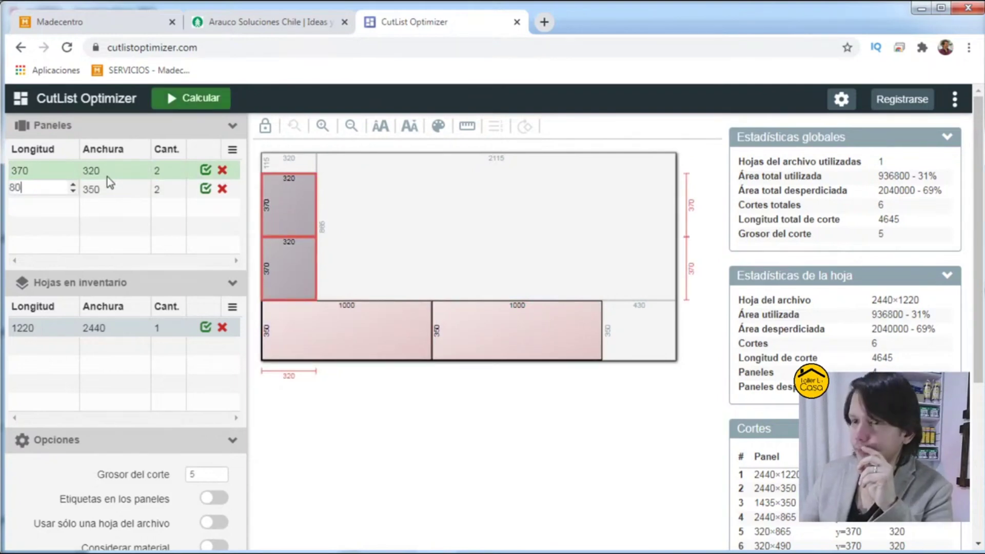
{"action": "left_click", "coordinate": [203, 102]}
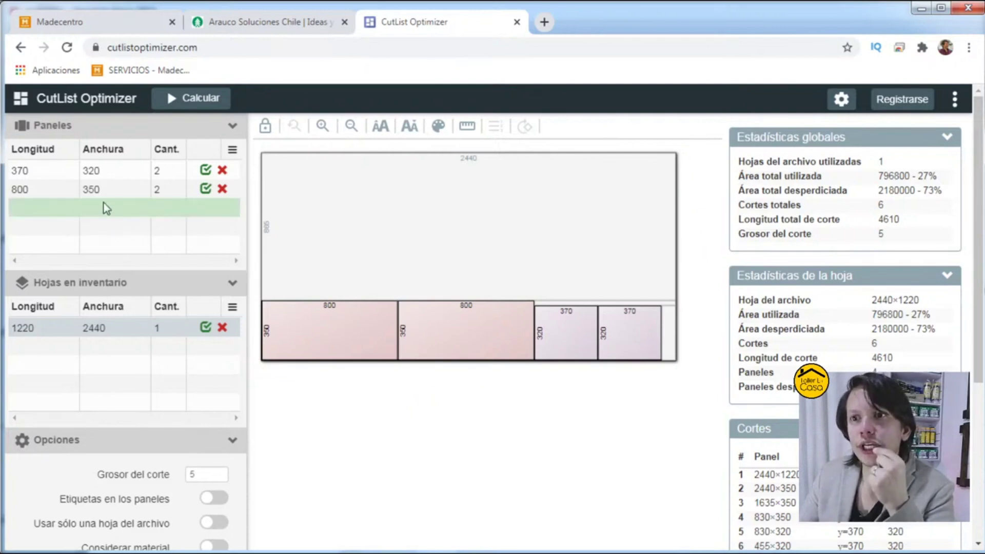
Step: Swap the second panel's dimensions to length 350 and width 800, and recalculate the layout
{"action": "double_click", "coordinate": [51, 186]}
{"action": "type", "text": "350"}
{"action": "key", "text": "Tab"}
{"action": "type", "text": "800"}
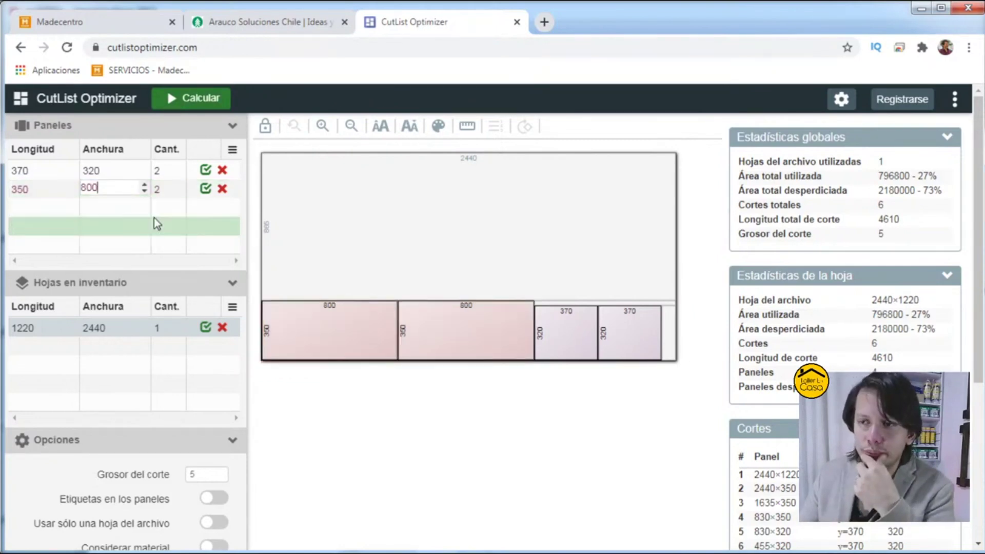
{"action": "left_click", "coordinate": [200, 97]}
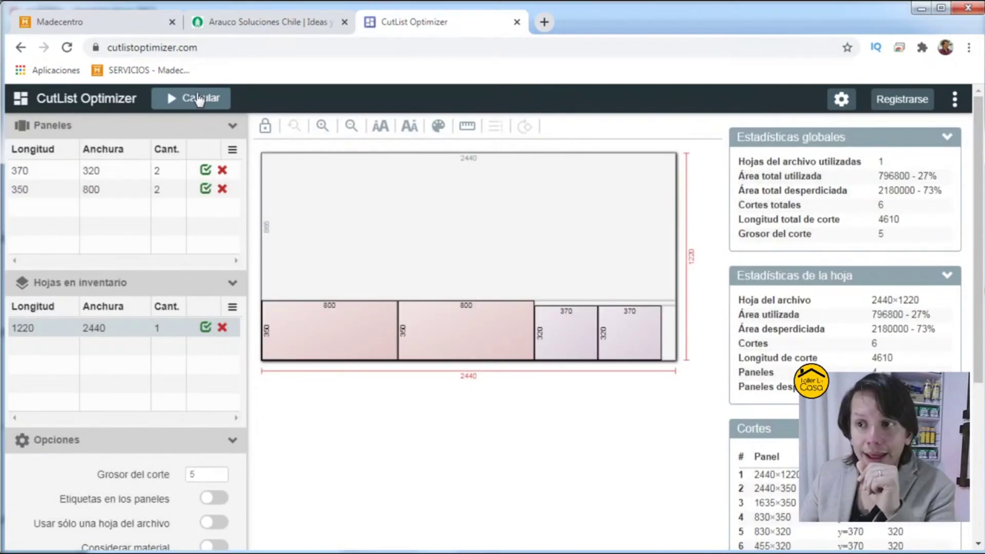
Step: Disable the 350 by 800 panel, recalculate the layout without it, and toggle the panel on and off again
{"action": "left_click", "coordinate": [205, 189]}
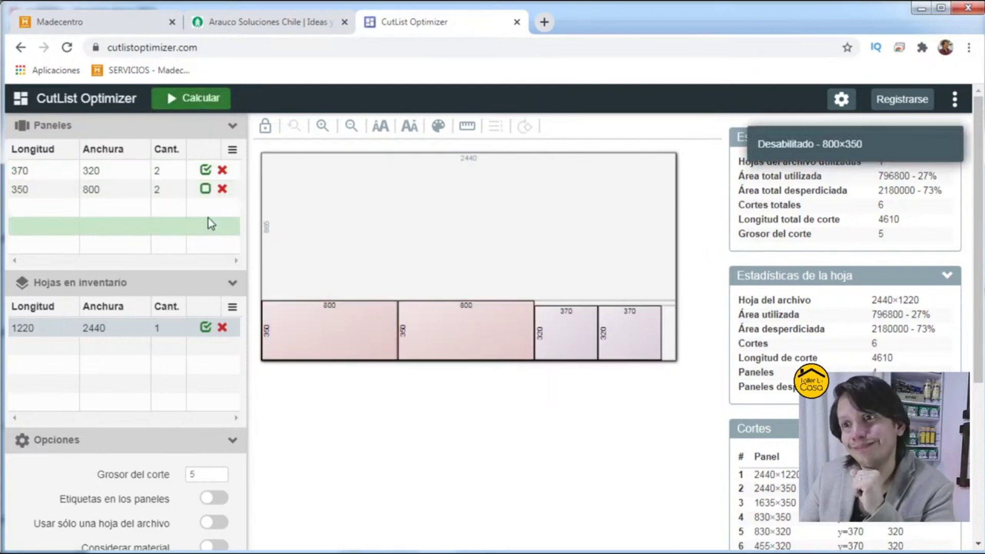
{"action": "left_click", "coordinate": [199, 100]}
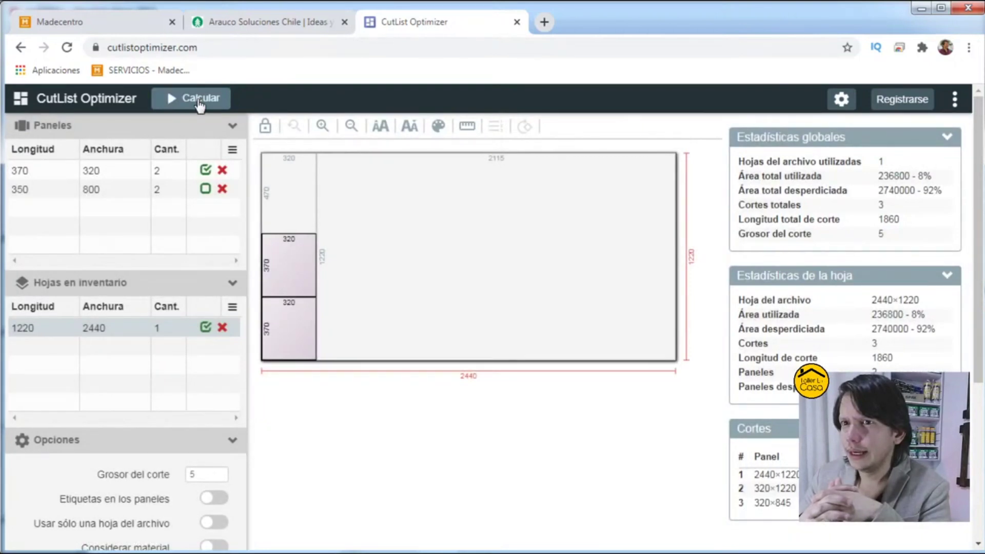
{"action": "left_click", "coordinate": [206, 188]}
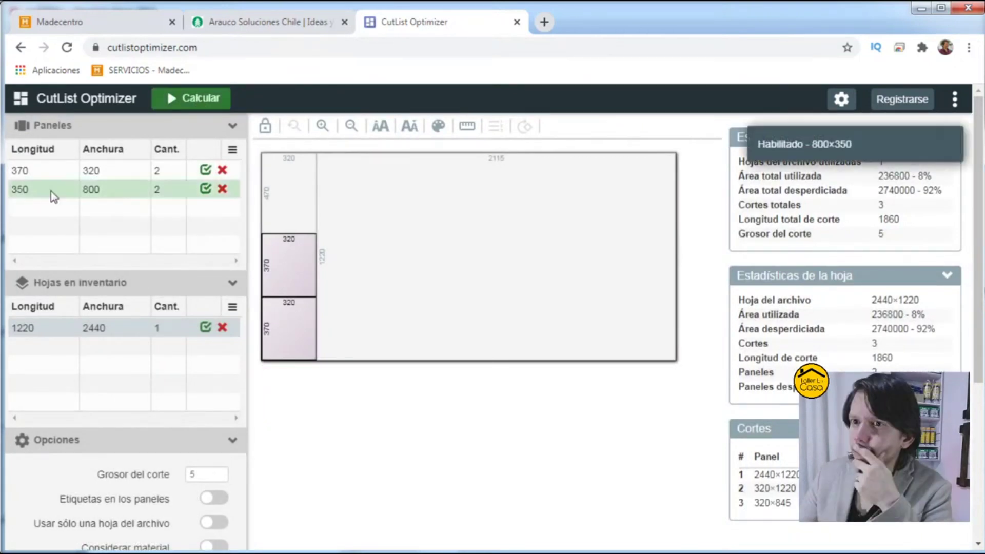
{"action": "left_click", "coordinate": [205, 189]}
Step: Swap the second panel's dimensions back to length 800 and width 350
{"action": "double_click", "coordinate": [106, 195]}
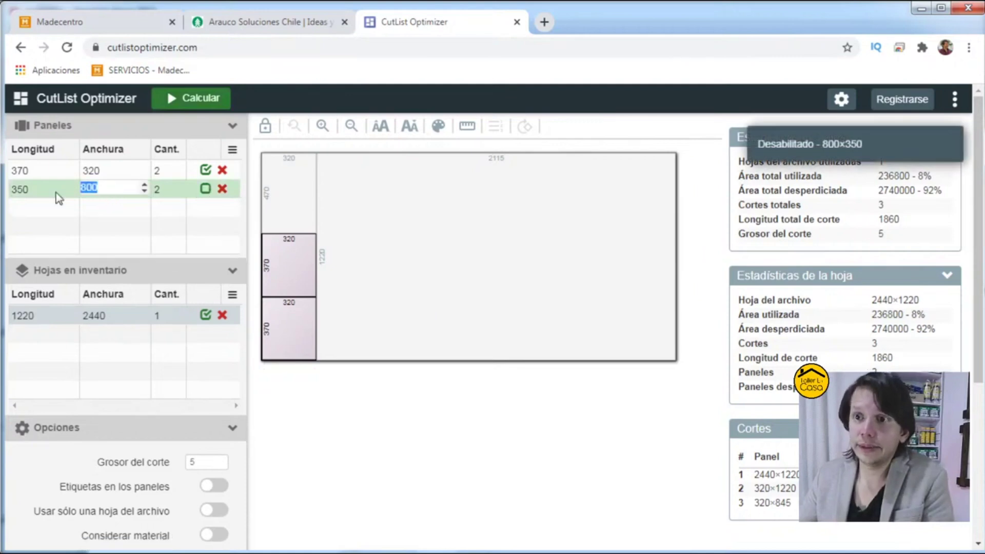
{"action": "key", "text": "ctrl+x"}
{"action": "double_click", "coordinate": [37, 194]}
{"action": "key", "text": "ctrl+v"}
{"action": "key", "text": "Tab"}
{"action": "type", "text": "350"}
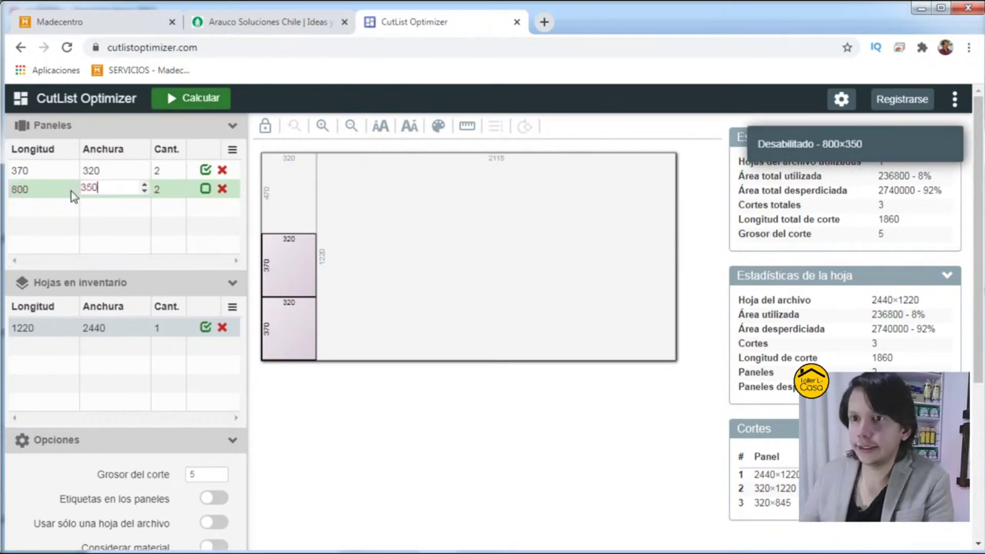
{"action": "key", "text": "Return"}
Step: Re-enable the 800 by 350 panel and recalculate the layout with both panels
{"action": "left_click", "coordinate": [190, 98]}
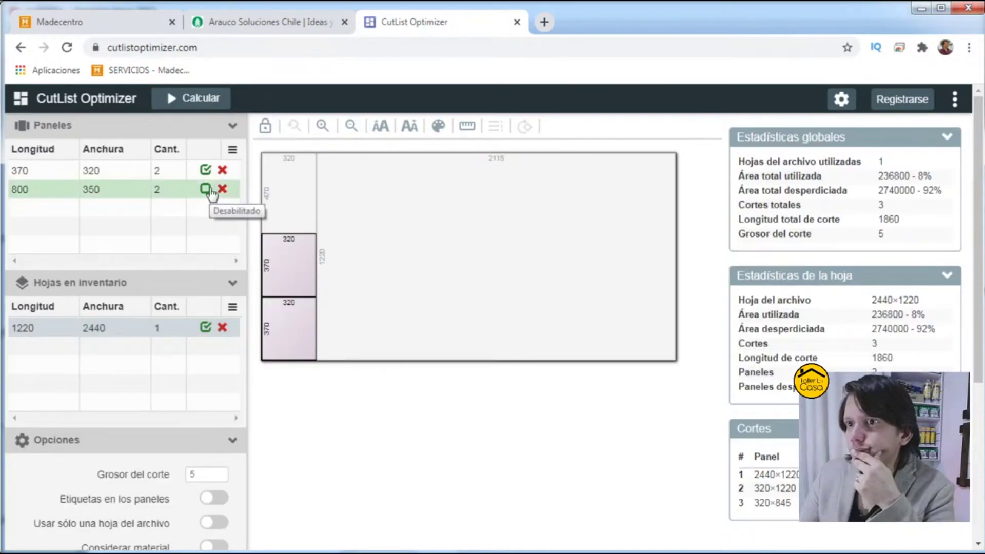
{"action": "left_click", "coordinate": [206, 189]}
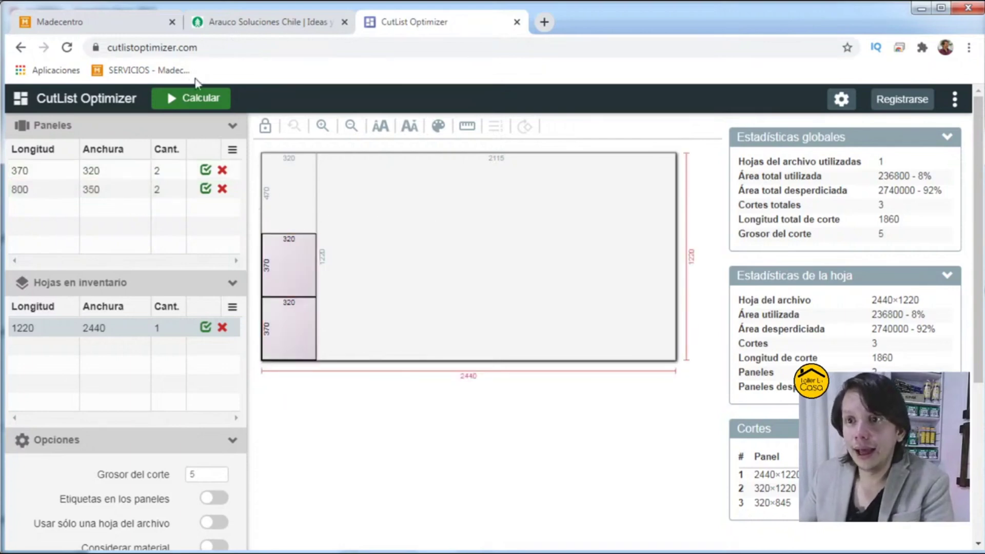
{"action": "left_click", "coordinate": [193, 95]}
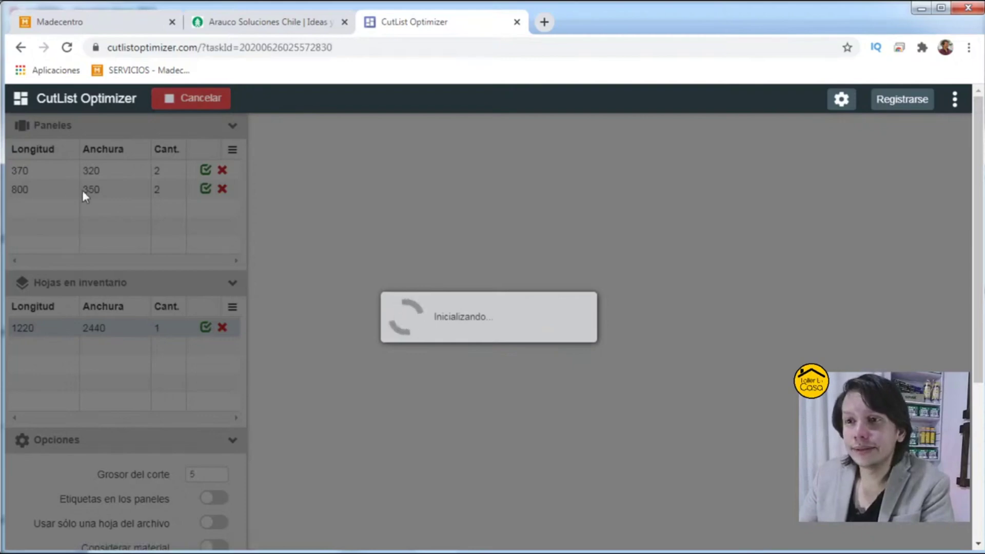
{"action": "left_click", "coordinate": [524, 426]}
Step: Check the language, optimization priority, units and decimal places in the application settings and close them
{"action": "left_click", "coordinate": [841, 99]}
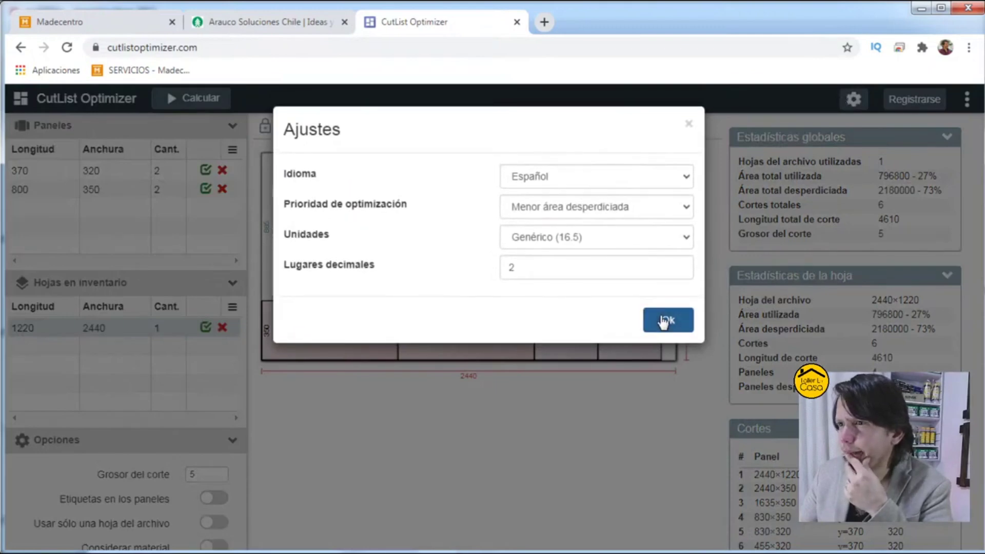
{"action": "left_click", "coordinate": [665, 322]}
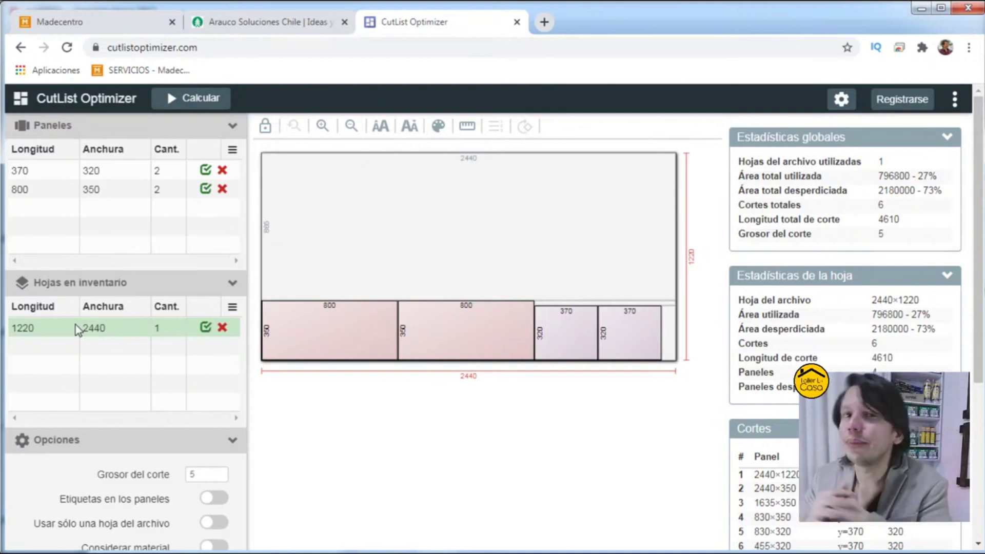
Step: Switch to the Arauco cut optimizer page and look over its cut list and project options
{"action": "left_click", "coordinate": [277, 27]}
{"action": "scroll", "coordinate": [501, 393], "scroll_direction": "up", "scroll_amount": 20}
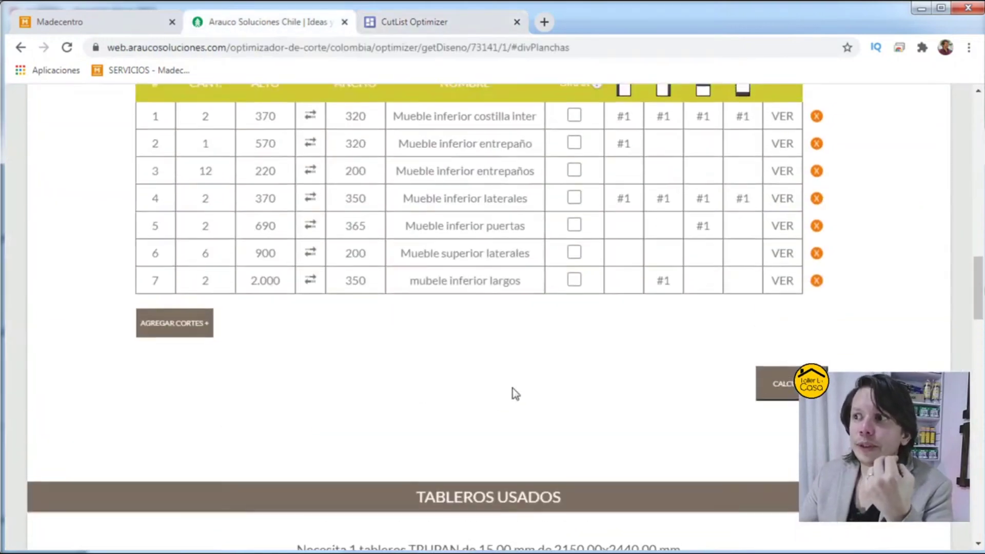
{"action": "scroll", "coordinate": [402, 318], "scroll_direction": "up", "scroll_amount": 10}
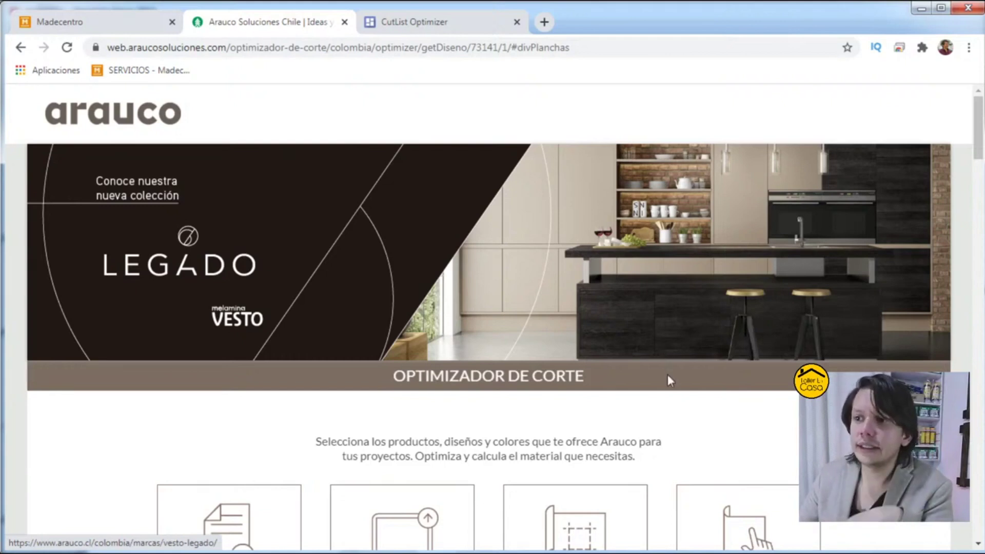
{"action": "scroll", "coordinate": [661, 396], "scroll_direction": "down", "scroll_amount": 3}
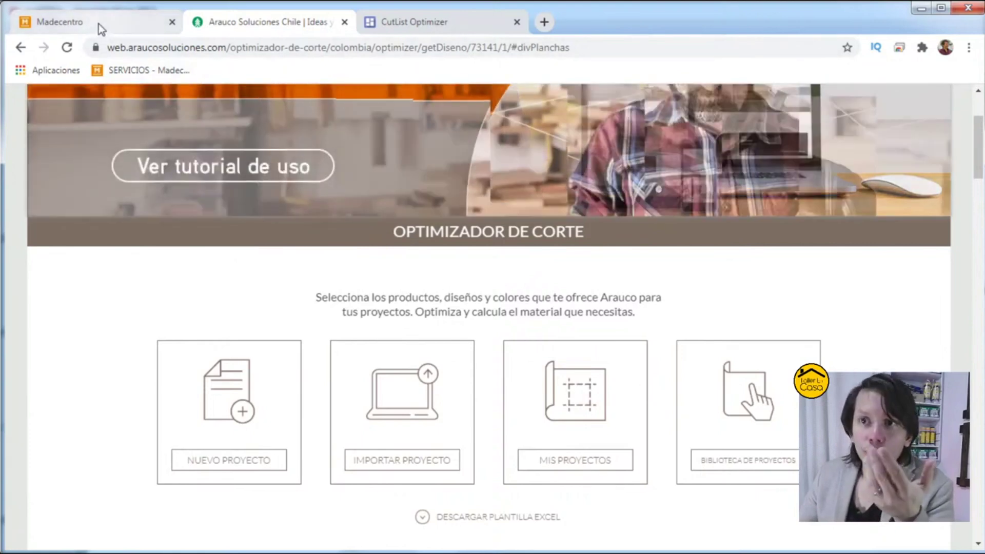
Step: Look through Madecentro's online optimizer page, and return to CutList Optimizer with the Excel parts list in front
{"action": "left_click", "coordinate": [99, 26]}
{"action": "scroll", "coordinate": [480, 431], "scroll_direction": "down", "scroll_amount": 2}
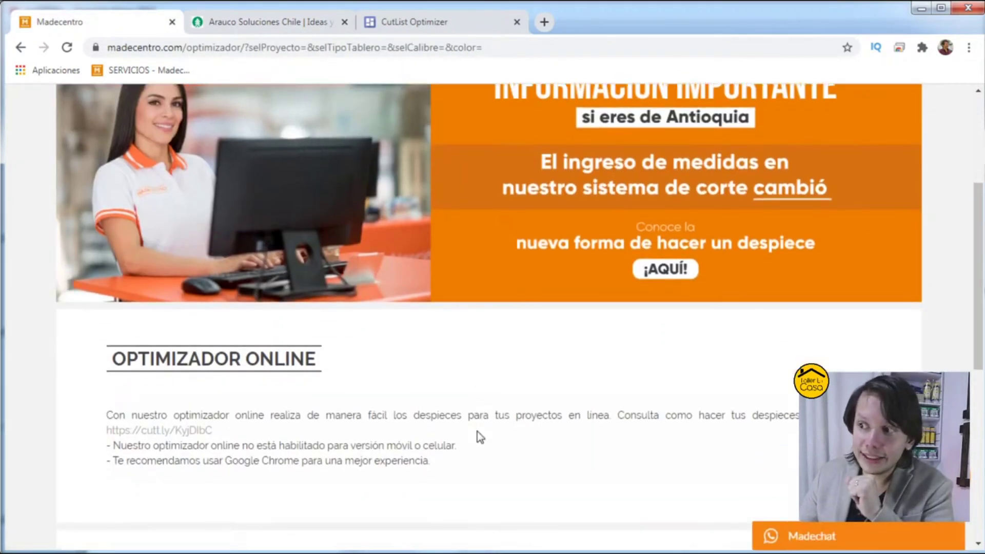
{"action": "scroll", "coordinate": [478, 436], "scroll_direction": "down", "scroll_amount": 4}
{"action": "scroll", "coordinate": [476, 435], "scroll_direction": "up", "scroll_amount": 1}
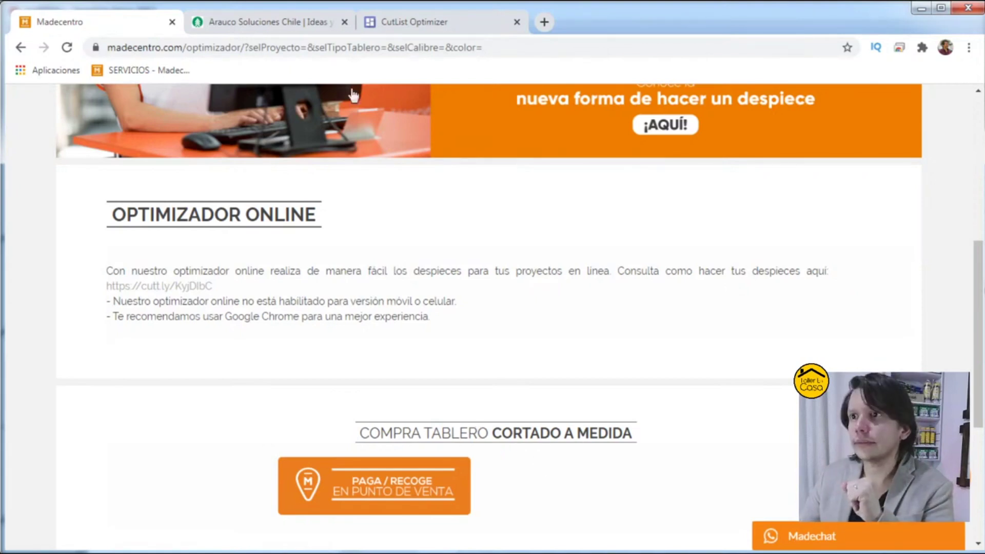
{"action": "left_click", "coordinate": [405, 24]}
{"action": "key", "text": "alt+Tab"}
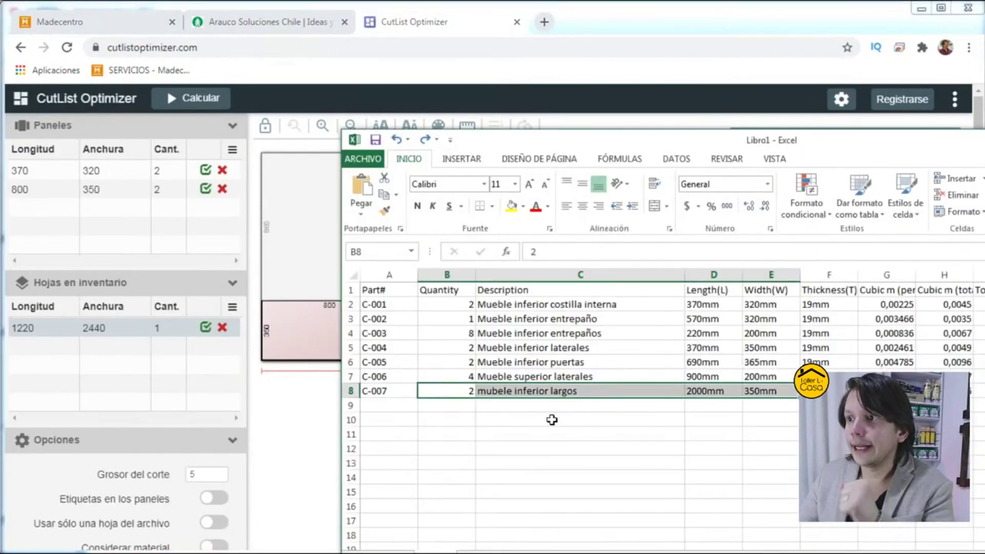
Step: Switch to the Arauco cut optimizer, start a new project and select the Vesto melamine board in Negro as its material
{"action": "left_click", "coordinate": [538, 376]}
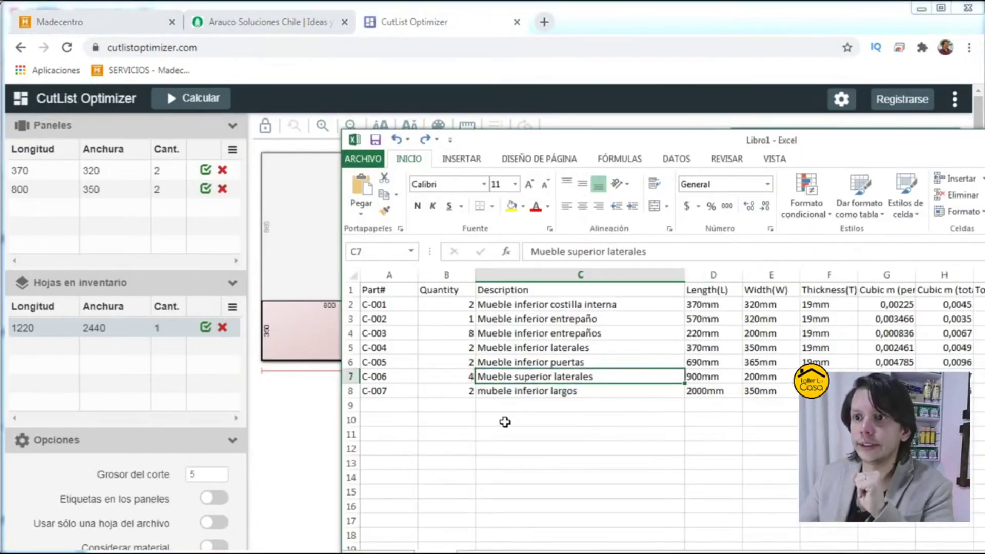
{"action": "left_click", "coordinate": [264, 24]}
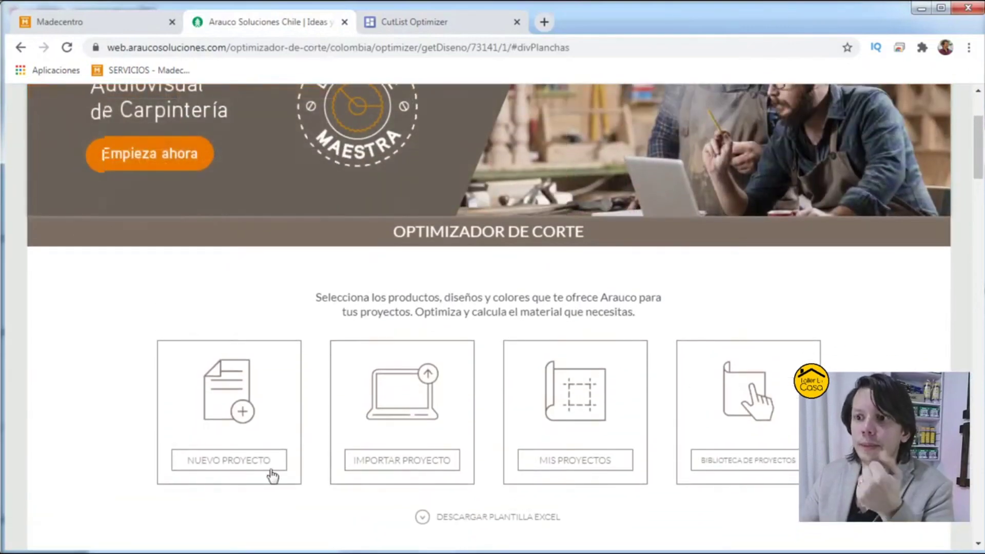
{"action": "left_click", "coordinate": [250, 464]}
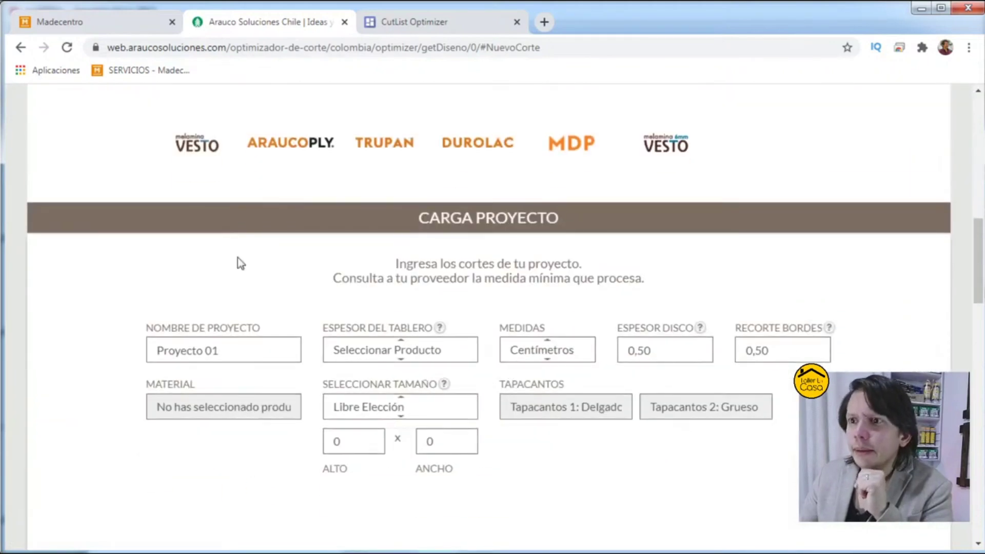
{"action": "left_click", "coordinate": [198, 150]}
{"action": "left_click", "coordinate": [480, 306]}
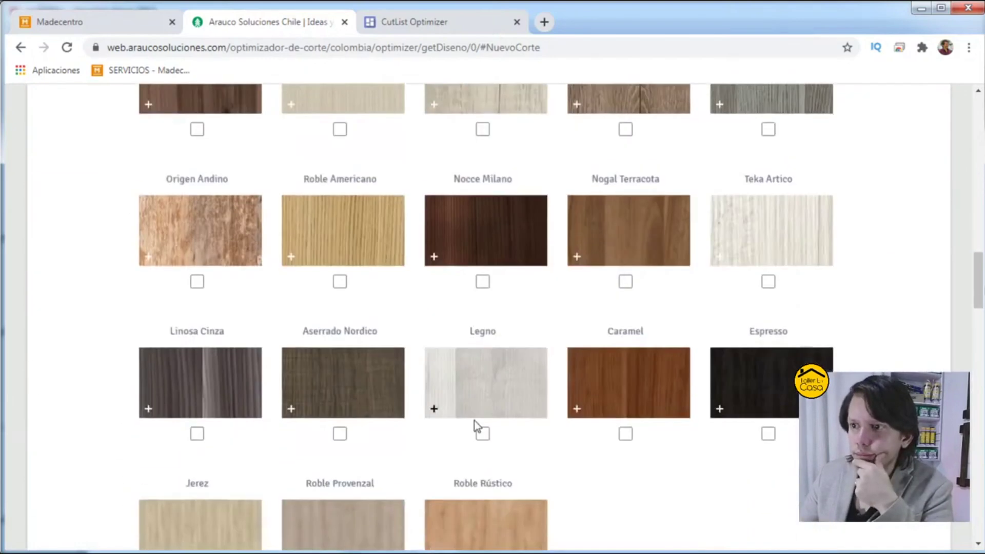
Step: Set the project's measurements to millimetres and fill the first cut row with 1 for quantity, height, width and name
{"action": "left_click", "coordinate": [549, 191]}
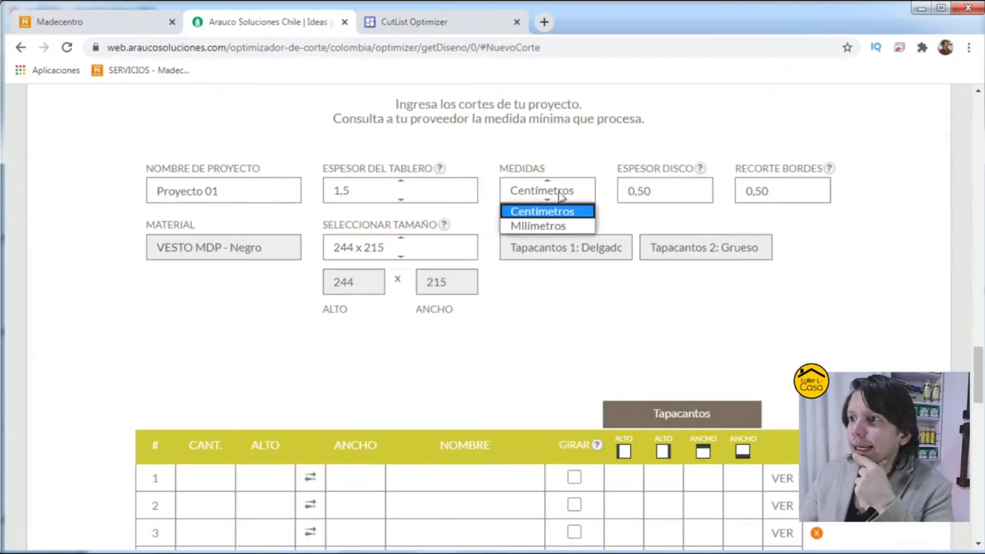
{"action": "left_click", "coordinate": [539, 227]}
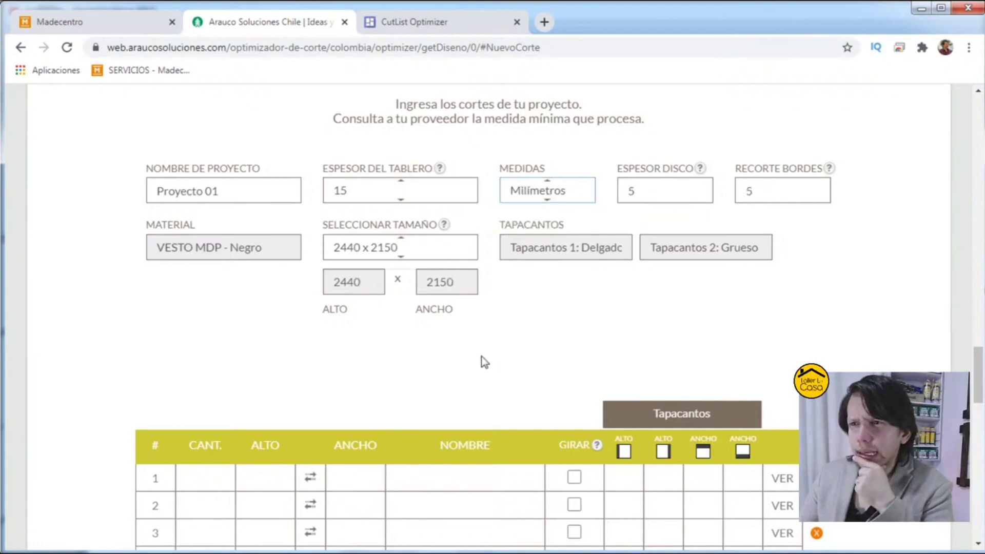
{"action": "scroll", "coordinate": [436, 373], "scroll_direction": "down", "scroll_amount": 1}
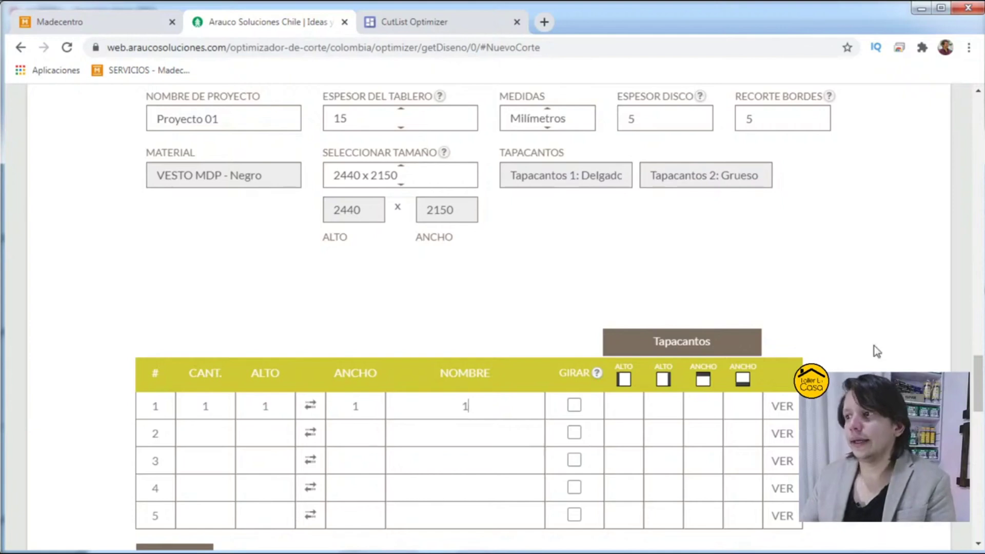
Step: Compare the quantity, description, length and width columns of the Excel parts list with the Arauco cut table
{"action": "key", "text": "alt+Tab"}
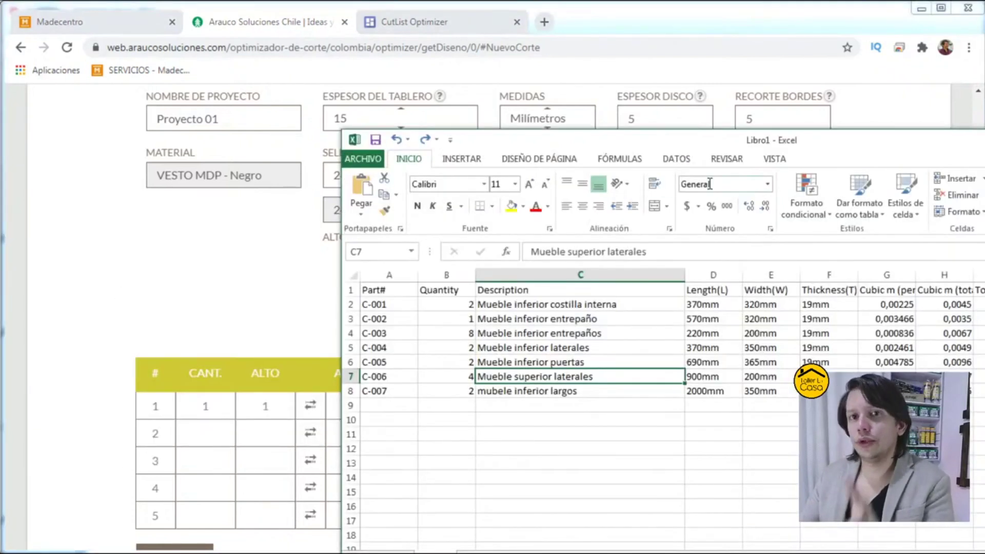
{"action": "left_click_drag", "start_coordinate": [631, 142], "coordinate": [807, 187]}
{"action": "left_click_drag", "start_coordinate": [945, 350], "coordinate": [622, 431]}
{"action": "left_click", "coordinate": [191, 406]}
{"action": "double_click", "coordinate": [204, 406]}
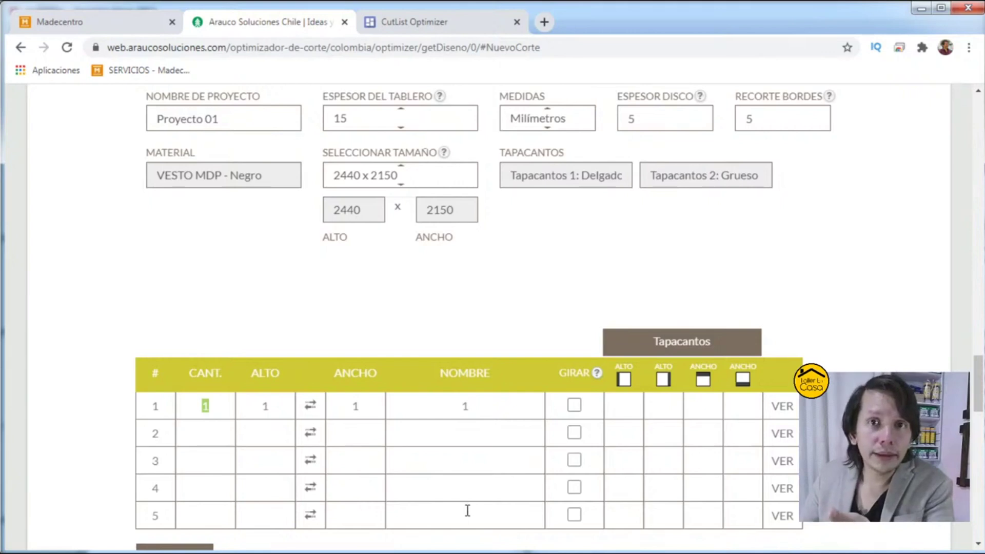
Step: Calculate the layout for the single test cut and look through the board usage, cut and edge-banding summaries
{"action": "scroll", "coordinate": [480, 495], "scroll_direction": "down", "scroll_amount": 3}
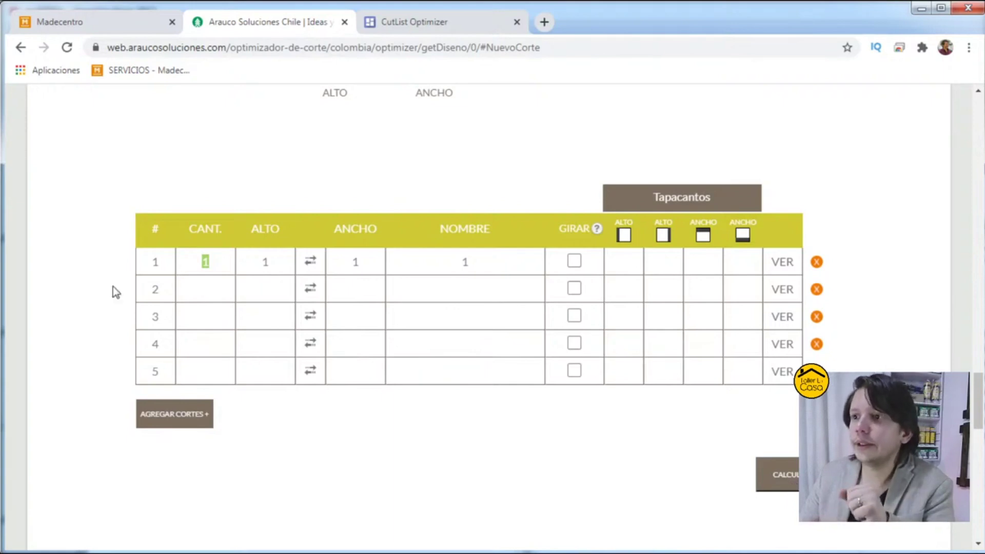
{"action": "left_click", "coordinate": [782, 476]}
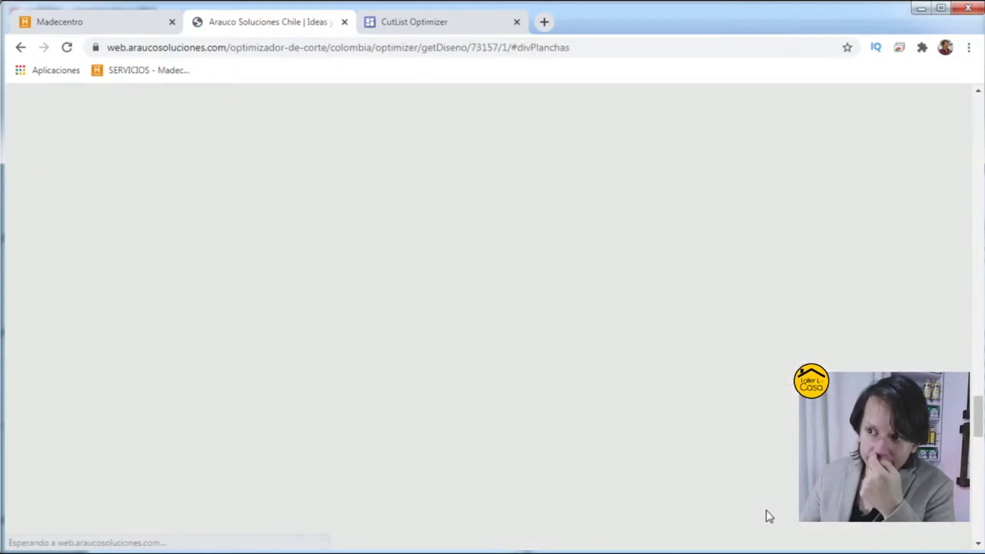
{"action": "scroll", "coordinate": [696, 488], "scroll_direction": "down", "scroll_amount": 10}
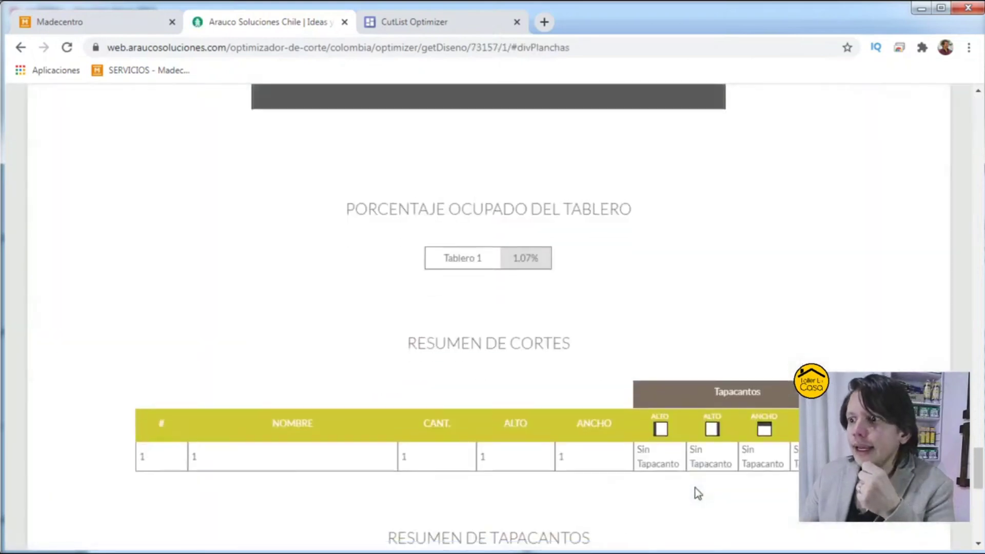
{"action": "scroll", "coordinate": [695, 488], "scroll_direction": "down", "scroll_amount": 2}
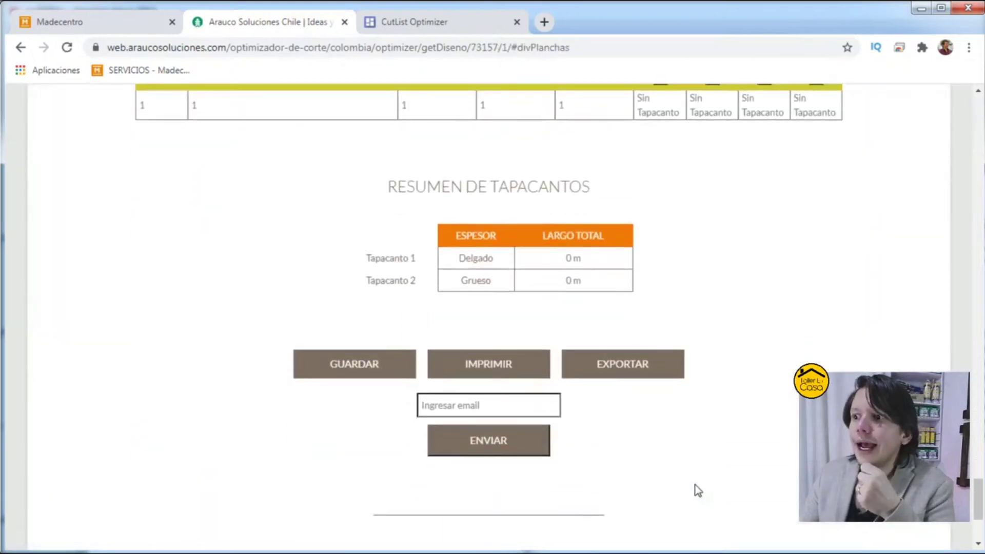
Step: Export the Arauco project to an Excel file, open the download and enable editing
{"action": "left_click", "coordinate": [614, 366]}
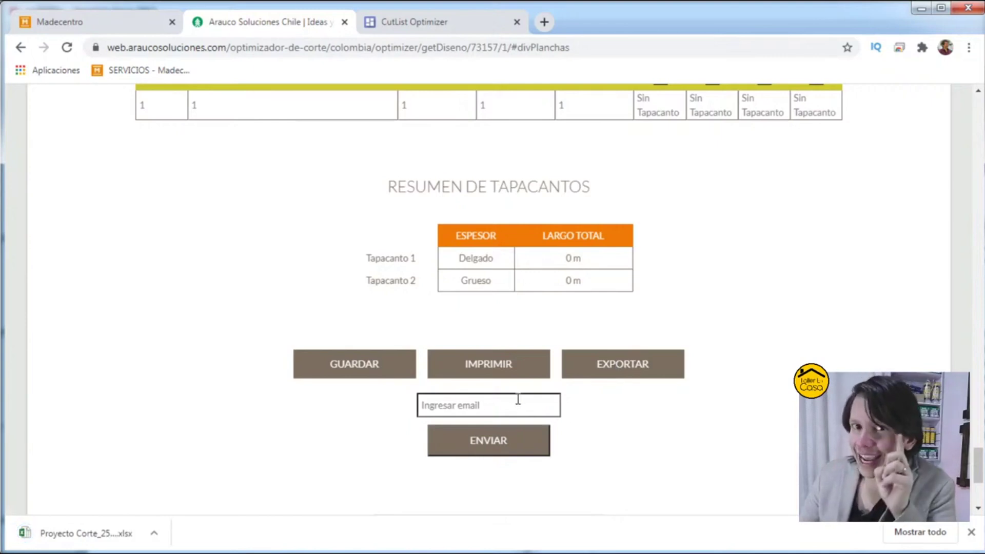
{"action": "left_click", "coordinate": [97, 531]}
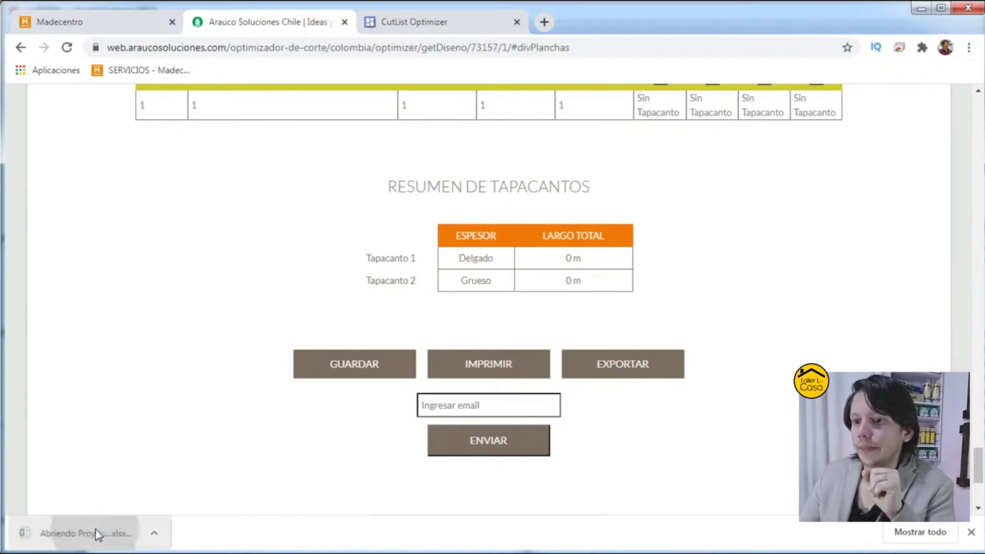
{"action": "left_click", "coordinate": [434, 78]}
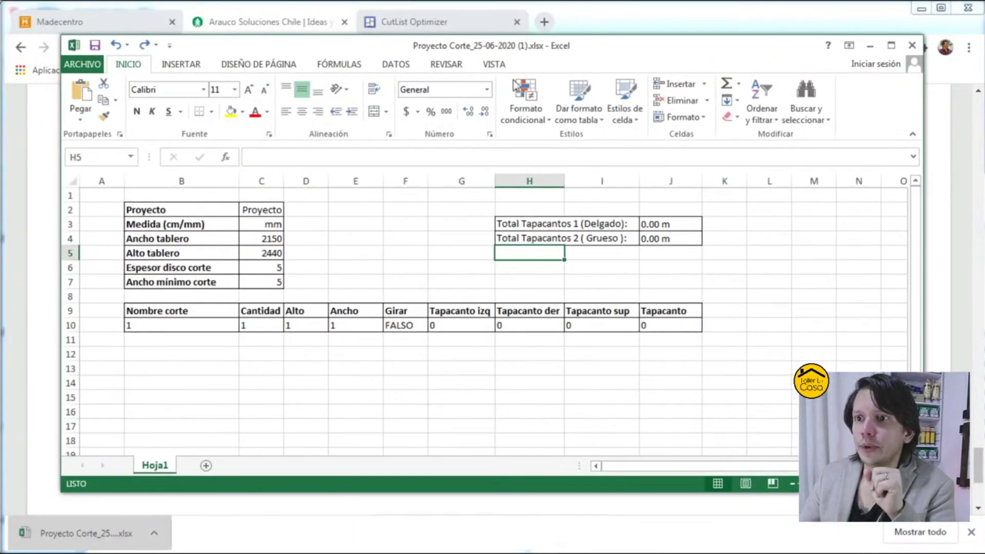
Step: Examine the exported workbook's board and saw settings and its cut name and quantity columns against the parts list
{"action": "left_click_drag", "start_coordinate": [167, 224], "coordinate": [257, 282]}
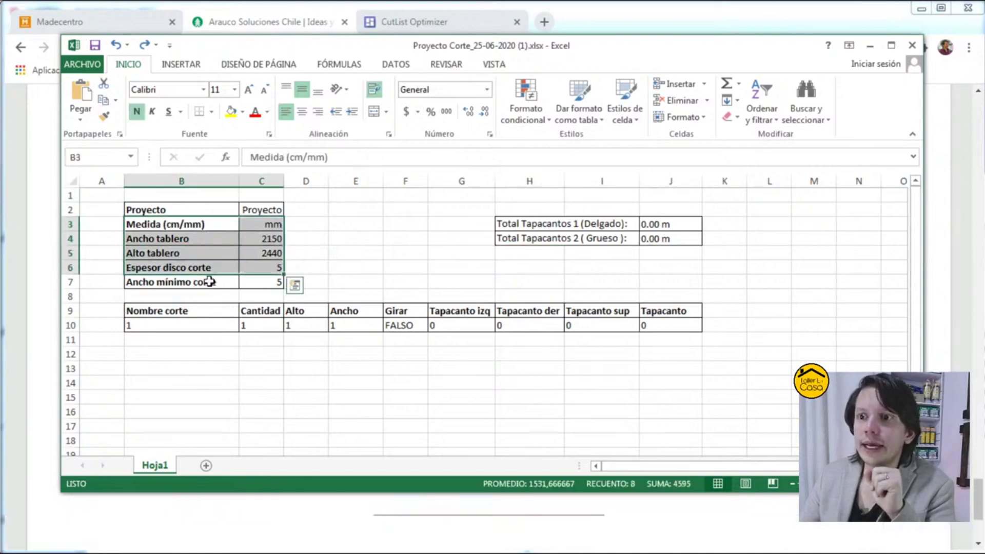
{"action": "left_click", "coordinate": [210, 282]}
{"action": "left_click_drag", "start_coordinate": [167, 262], "coordinate": [259, 281]}
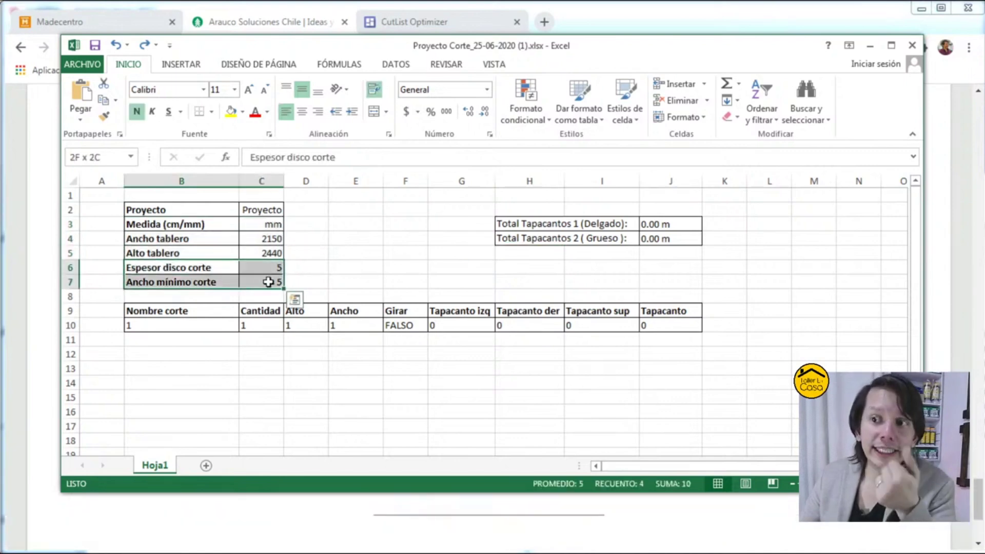
{"action": "key", "text": "alt+Tab"}
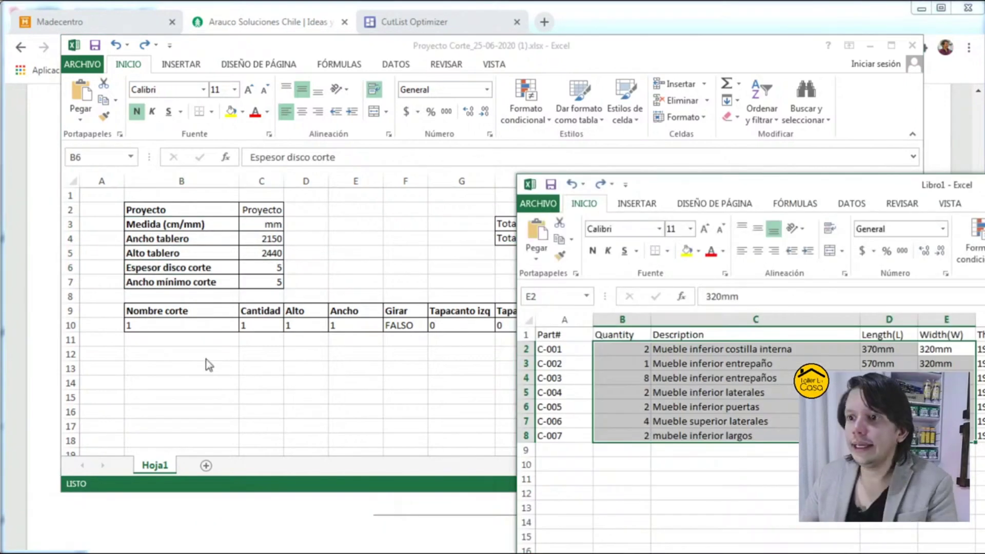
{"action": "key", "text": "alt+Tab"}
{"action": "left_click_drag", "start_coordinate": [172, 315], "coordinate": [180, 412]}
{"action": "left_click_drag", "start_coordinate": [262, 311], "coordinate": [261, 413]}
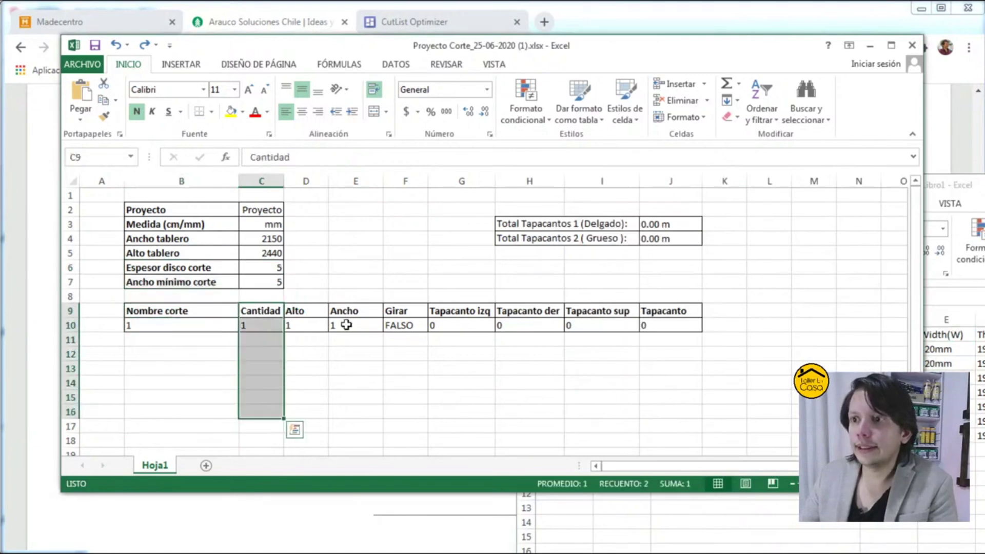
Step: In the Libro1 parts list, move the Description column ahead of Quantity to match the exported template's column order
{"action": "key", "text": "alt+Tab"}
{"action": "left_click", "coordinate": [708, 392]}
{"action": "left_click", "coordinate": [726, 322]}
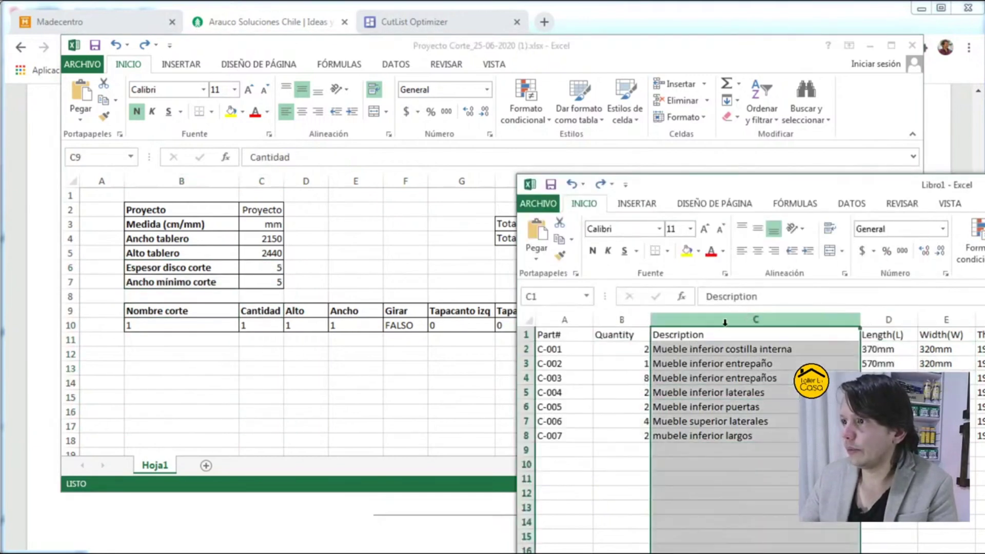
{"action": "left_click_drag", "start_coordinate": [711, 328], "coordinate": [596, 334]}
{"action": "left_click", "coordinate": [713, 450]}
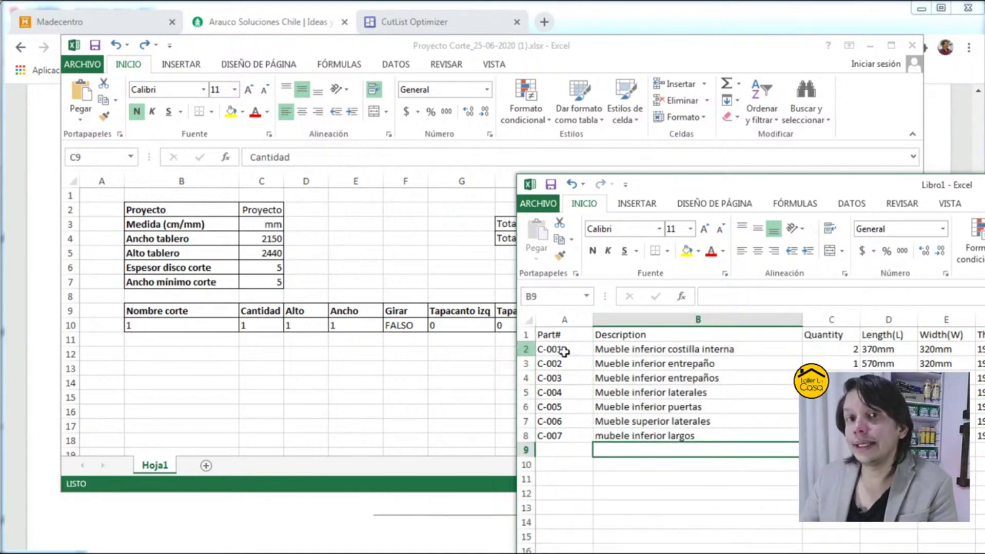
Step: Replace every "mm" with nothing in the Length and Width values of D2:E8 in the parts list
{"action": "left_click_drag", "start_coordinate": [889, 351], "coordinate": [947, 436]}
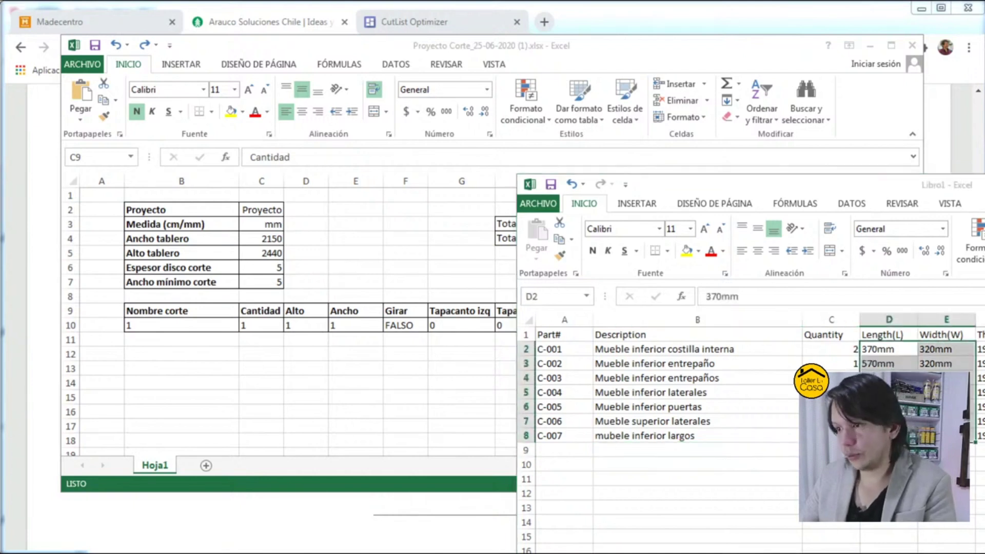
{"action": "key", "text": "ctrl+b"}
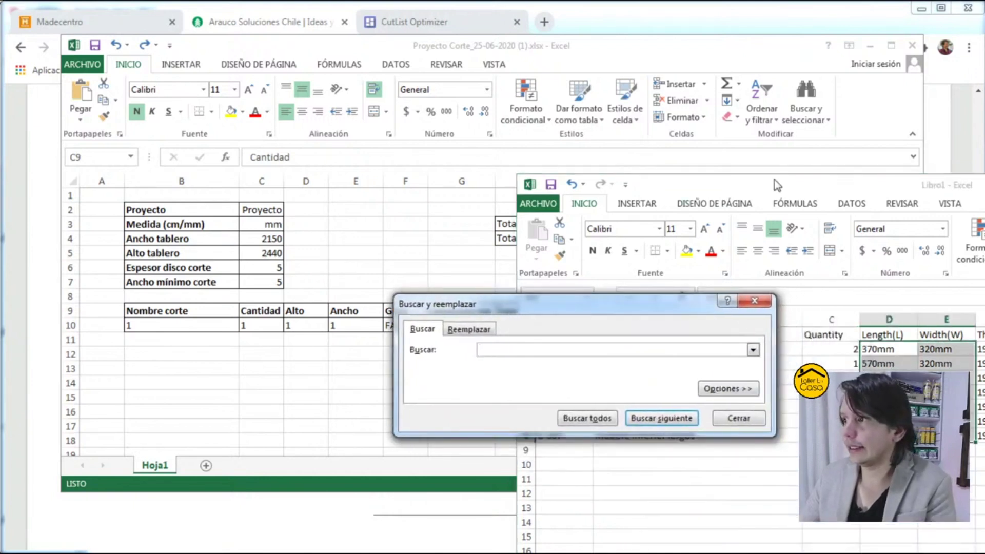
{"action": "left_click", "coordinate": [469, 330]}
{"action": "type", "text": "mm"}
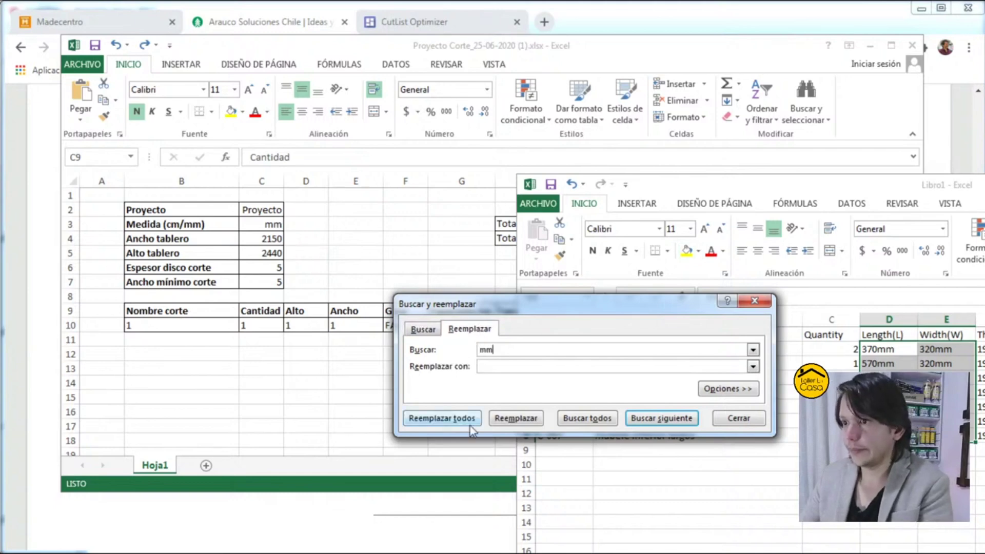
{"action": "left_click", "coordinate": [441, 418]}
{"action": "left_click", "coordinate": [492, 418]}
{"action": "left_click", "coordinate": [719, 415]}
Step: Copy the descriptions, quantities, lengths and widths in B2:E8 into the exported project's cut table from B10, and save and close that workbook
{"action": "left_click_drag", "start_coordinate": [661, 349], "coordinate": [980, 451]}
{"action": "key", "text": "ctrl+c"}
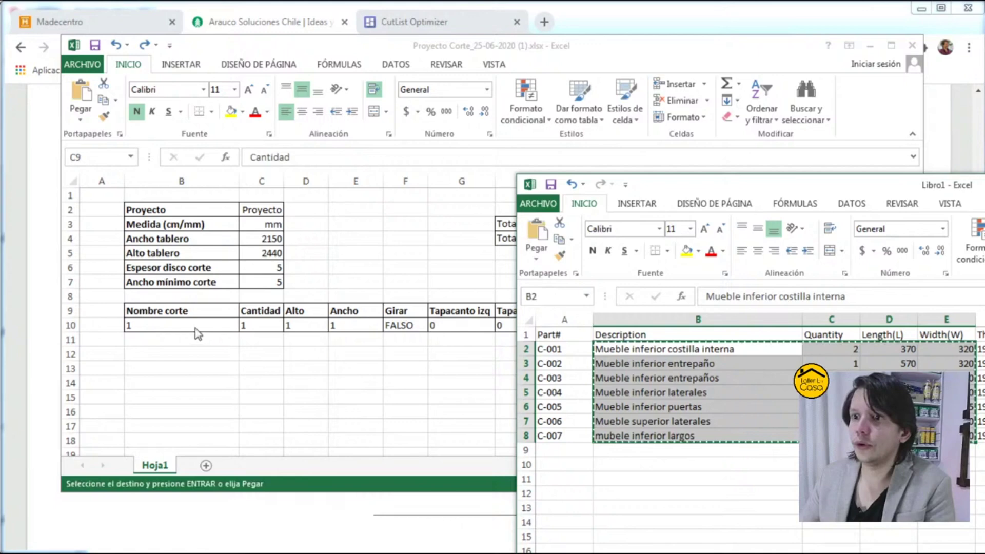
{"action": "left_click", "coordinate": [205, 325]}
{"action": "key", "text": "ctrl+v"}
{"action": "left_click", "coordinate": [238, 295]}
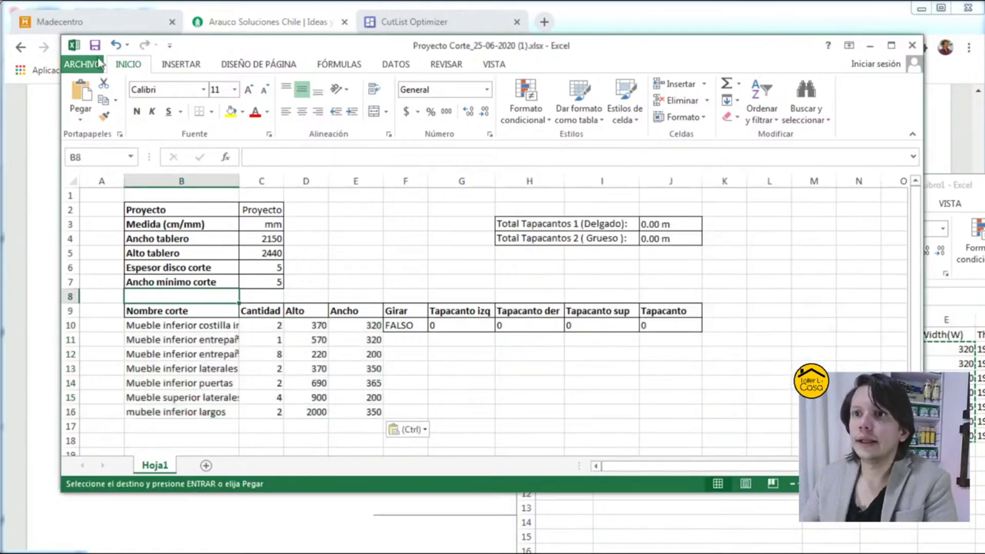
{"action": "key", "text": "Escape"}
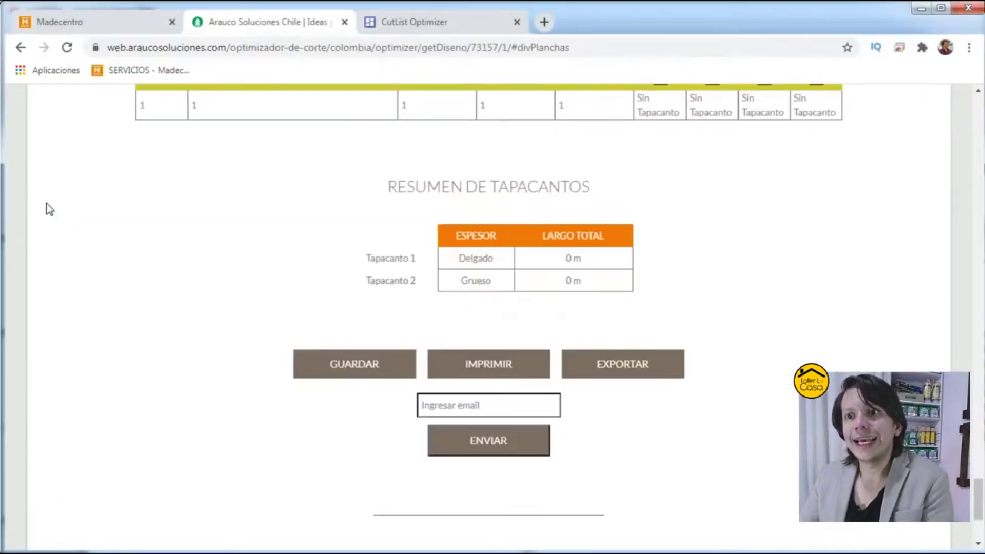
Step: Import the edited file Proyecto Corte_25-06-2020 (1).xlsx as a project in the Arauco cut optimizer
{"action": "scroll", "coordinate": [137, 213], "scroll_direction": "up", "scroll_amount": 20}
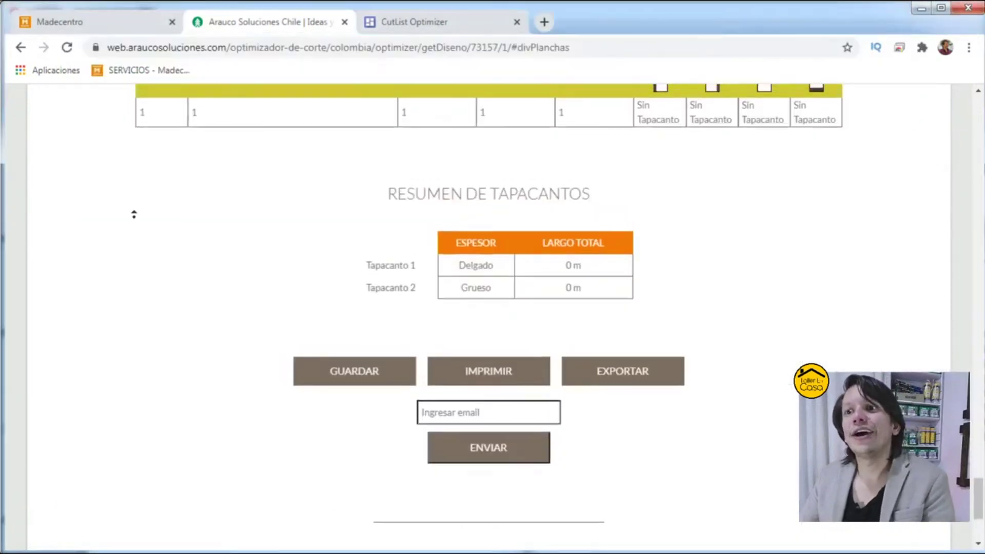
{"action": "scroll", "coordinate": [236, 302], "scroll_direction": "down", "scroll_amount": 4}
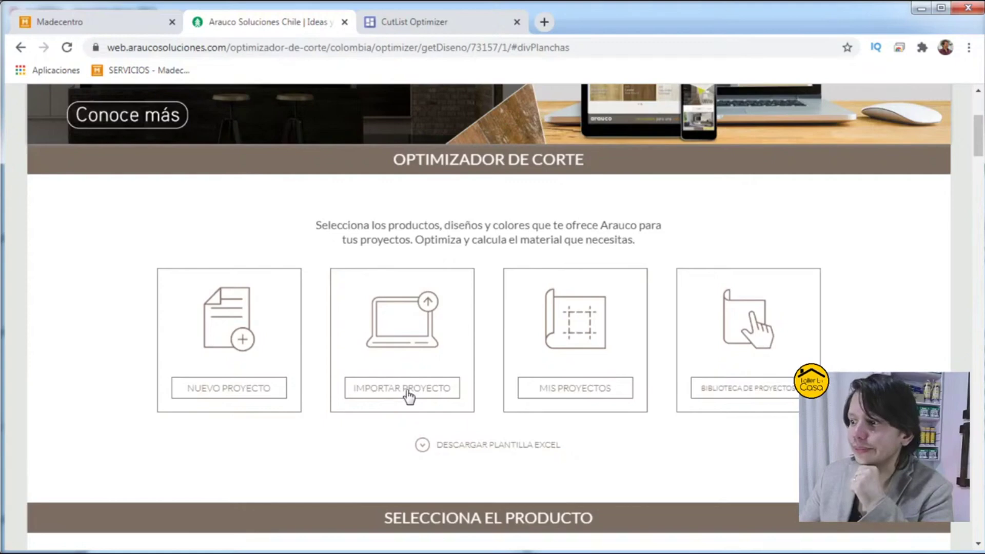
{"action": "left_click", "coordinate": [409, 395]}
{"action": "left_click", "coordinate": [388, 346]}
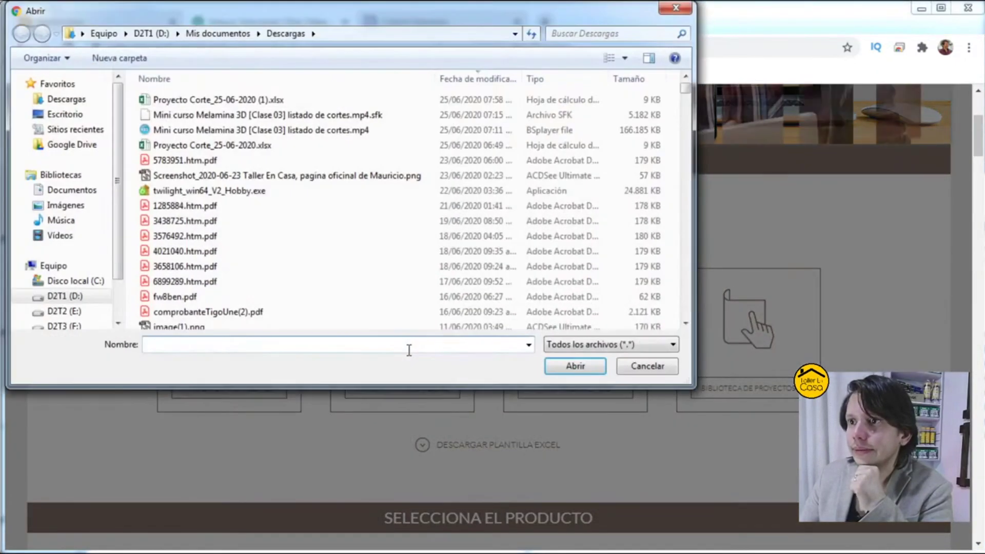
{"action": "double_click", "coordinate": [220, 99]}
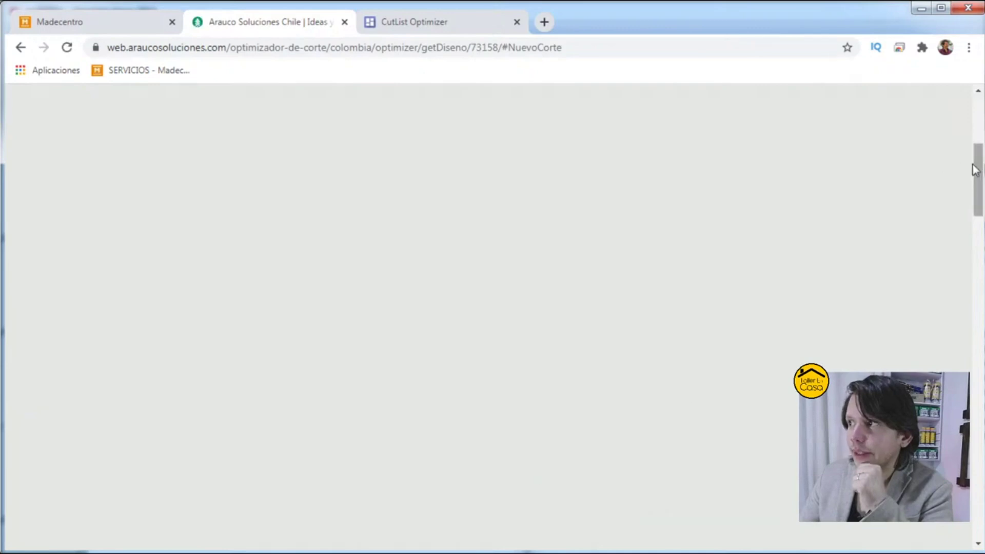
Step: Check the imported cut rows and calculate the board layout for them
{"action": "left_click_drag", "start_coordinate": [978, 169], "coordinate": [968, 327]}
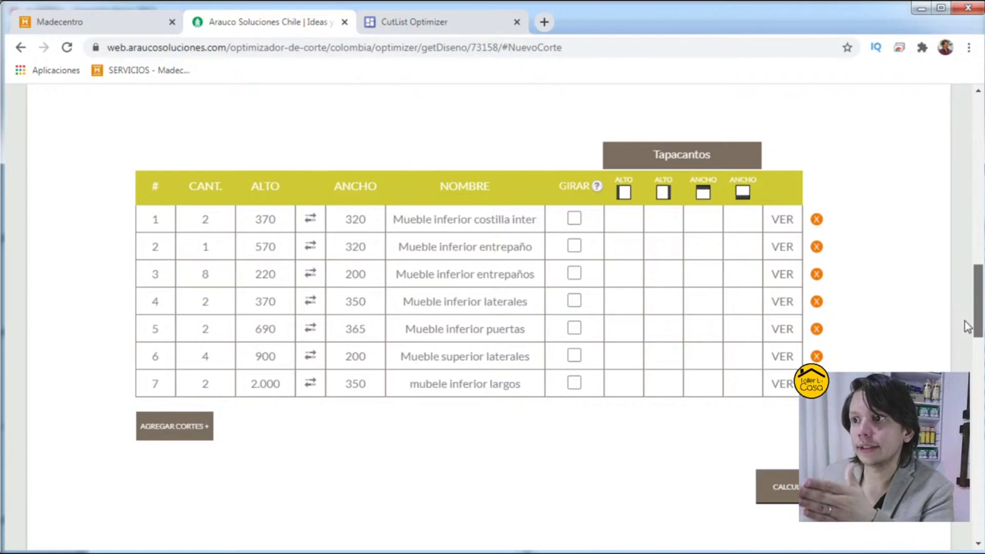
{"action": "left_click_drag", "start_coordinate": [968, 327], "coordinate": [968, 381]}
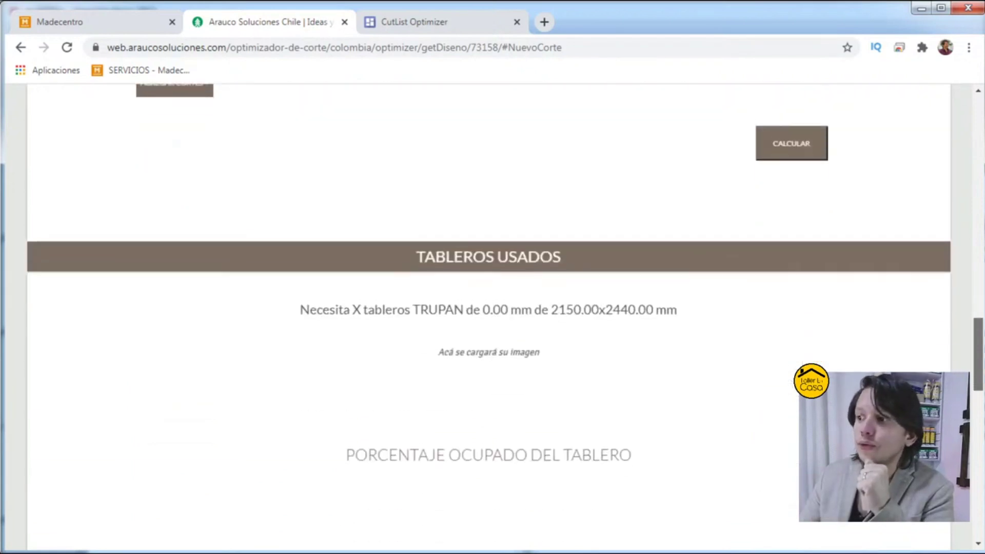
{"action": "left_click", "coordinate": [787, 139]}
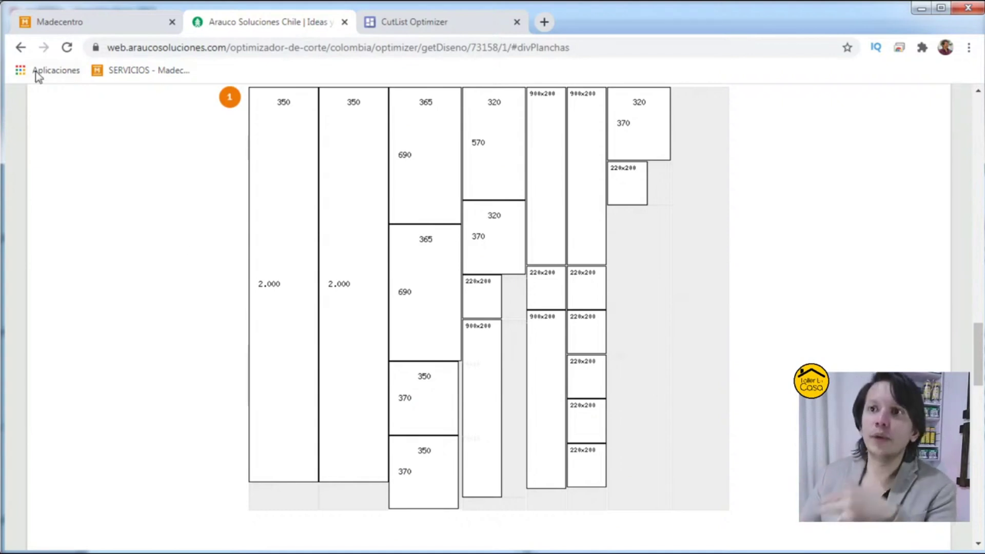
Step: Move the Description column to directly after Width(W) in the Excel parts list
{"action": "left_click", "coordinate": [103, 27]}
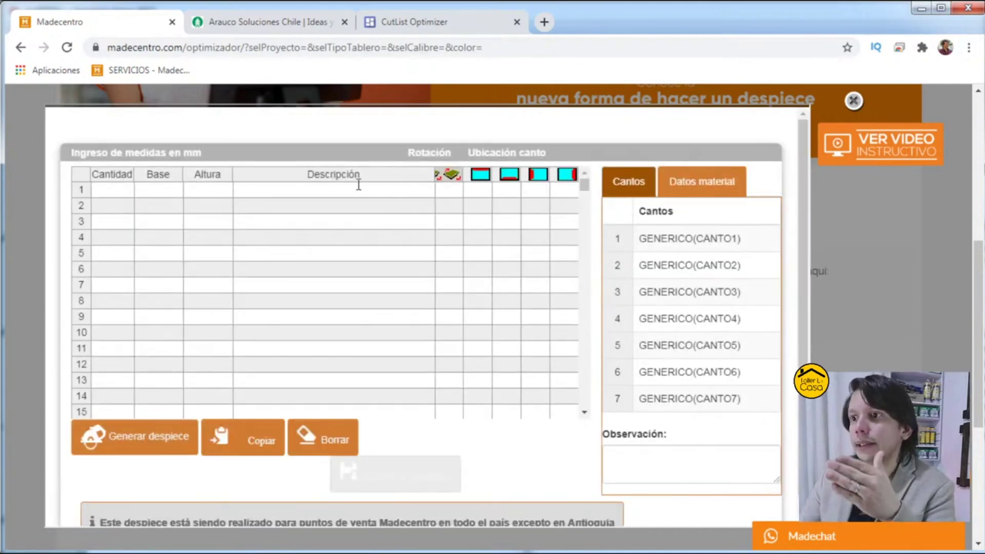
{"action": "key", "text": "alt+Tab"}
{"action": "key", "text": "ctrl+shift+Down"}
{"action": "left_click", "coordinate": [673, 319]}
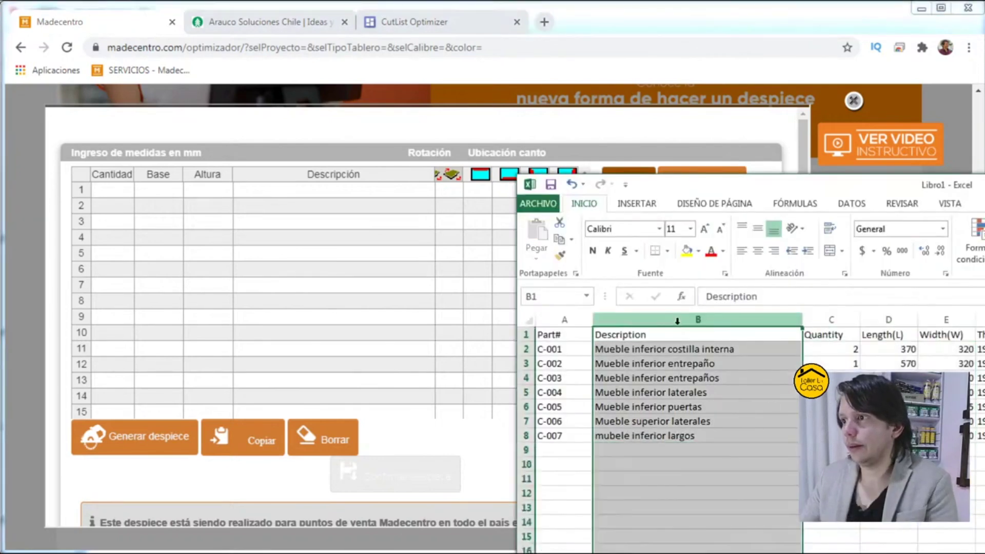
{"action": "left_click_drag", "start_coordinate": [718, 328], "coordinate": [965, 331], "text": "shift"}
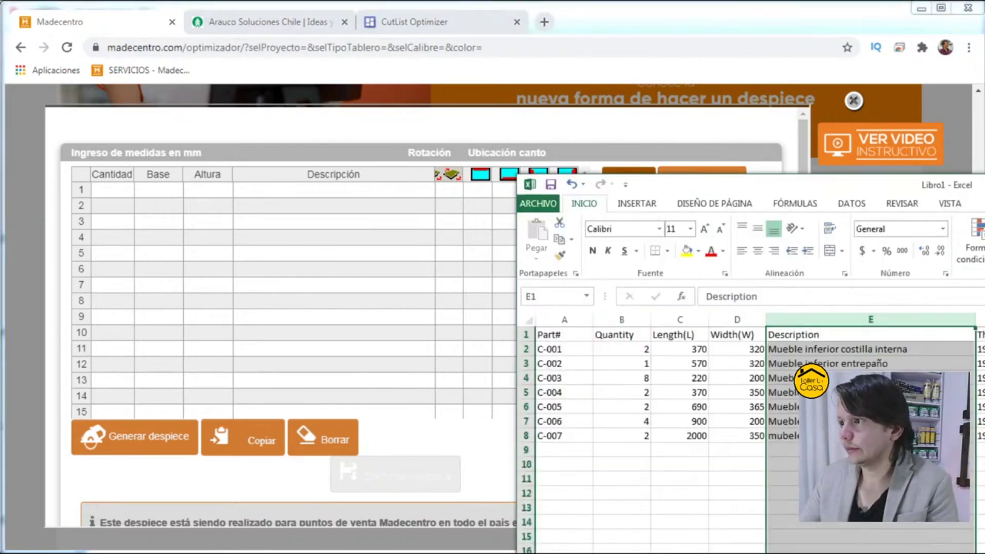
Step: Copy the quantities, lengths, widths and descriptions in B2:E8 into Madecentro's measurement table from row 1, and generate its cutting layout
{"action": "left_click_drag", "start_coordinate": [636, 349], "coordinate": [976, 442]}
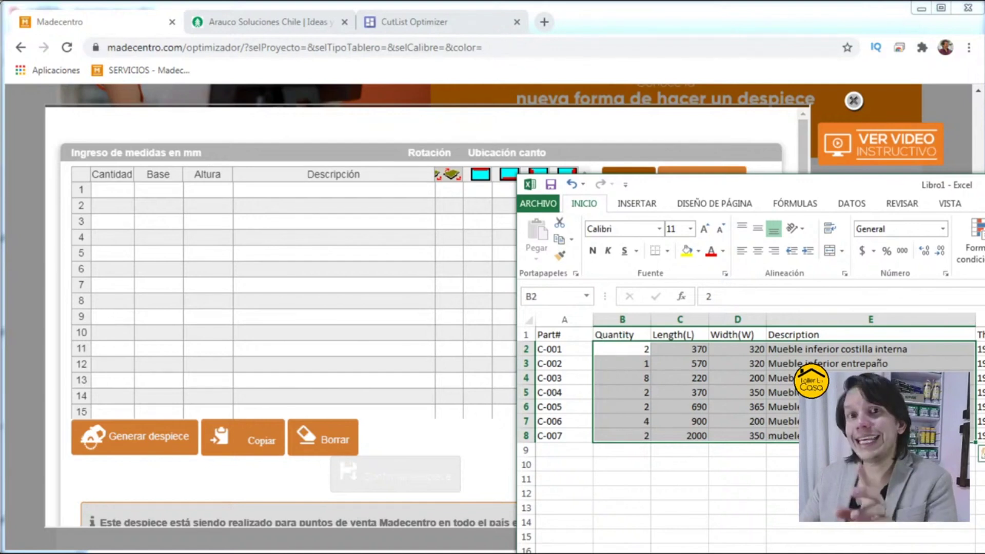
{"action": "key", "text": "ctrl+c"}
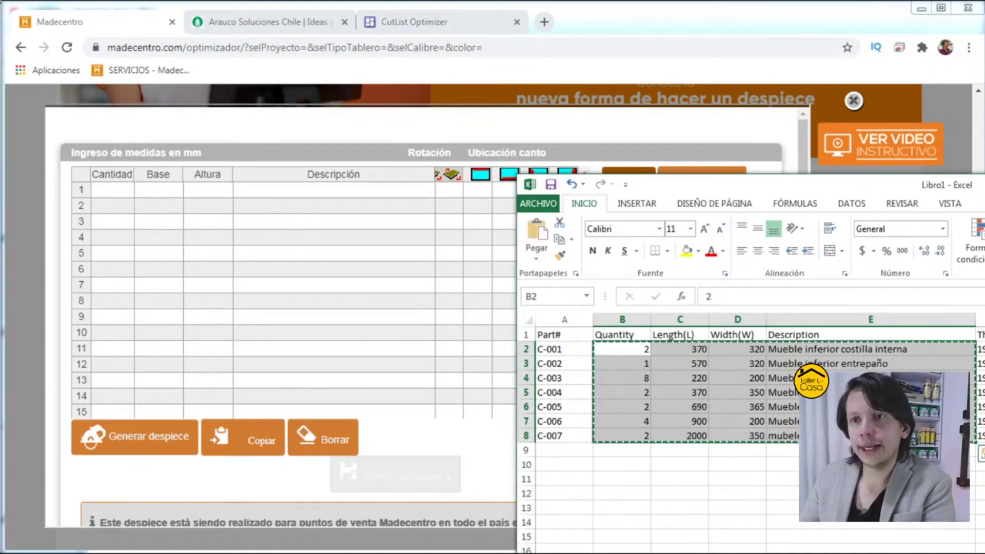
{"action": "left_click", "coordinate": [118, 192]}
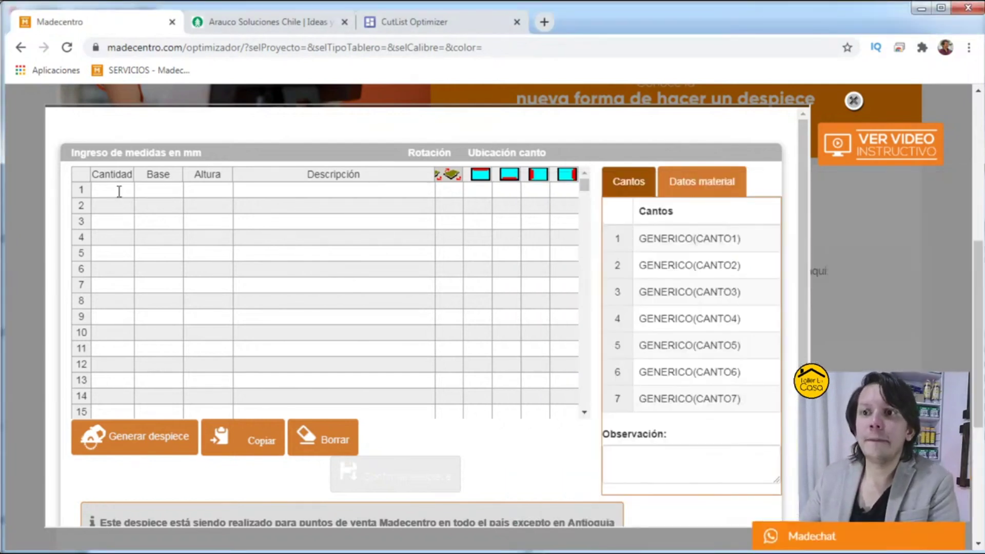
{"action": "key", "text": "ctrl+v"}
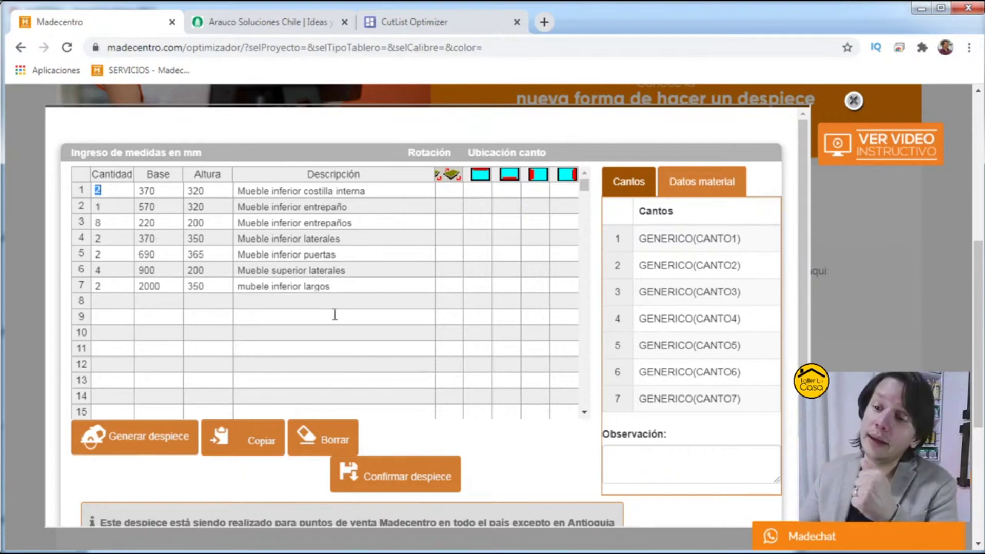
{"action": "left_click", "coordinate": [139, 439]}
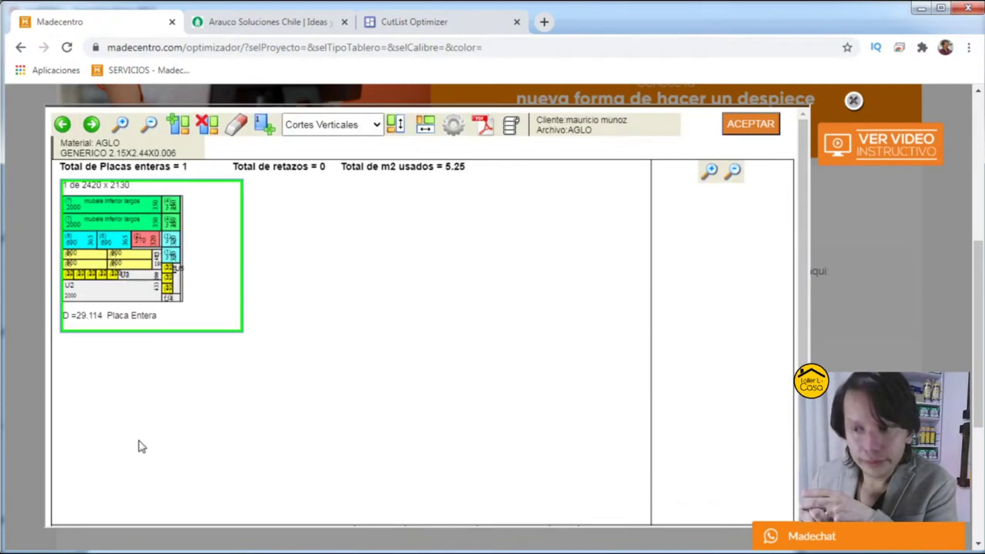
{"action": "left_click", "coordinate": [120, 124]}
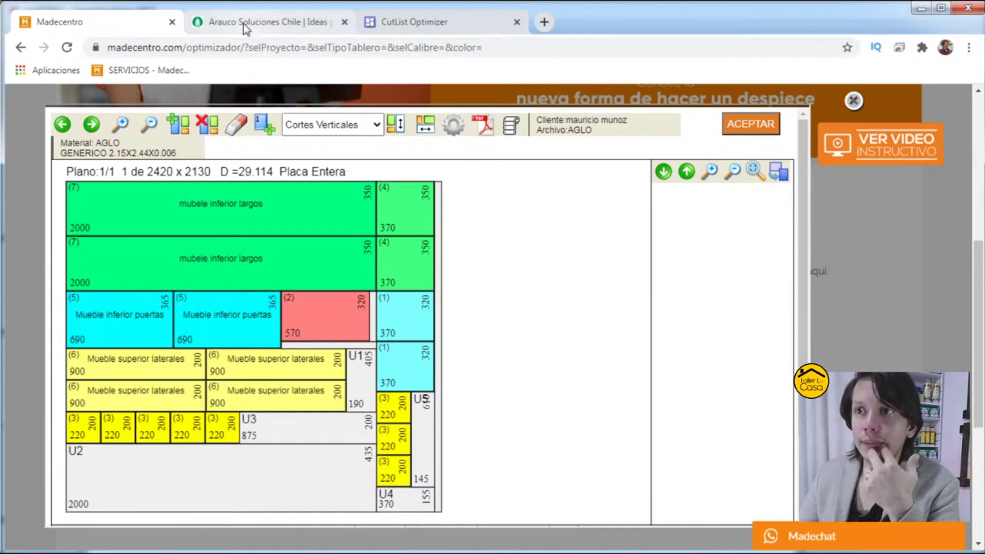
Step: Compare the board layouts from Madecentro and Arauco, checking how the long panels and smaller pieces are oriented
{"action": "left_click", "coordinate": [264, 23]}
{"action": "scroll", "coordinate": [227, 247], "scroll_direction": "up", "scroll_amount": 2}
{"action": "scroll", "coordinate": [228, 250], "scroll_direction": "down", "scroll_amount": 2}
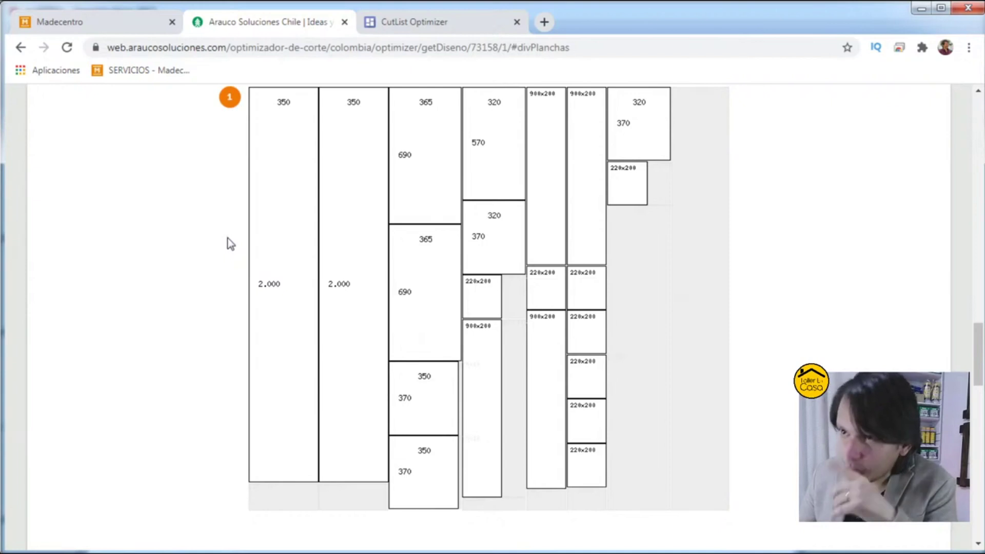
{"action": "scroll", "coordinate": [229, 245], "scroll_direction": "up", "scroll_amount": 2}
{"action": "left_click", "coordinate": [94, 21]}
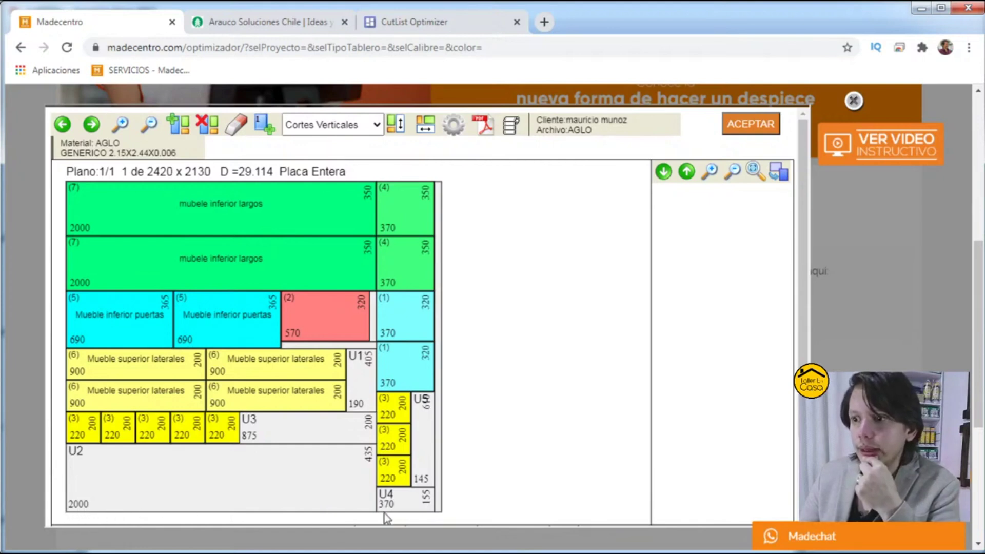
{"action": "left_click", "coordinate": [227, 202]}
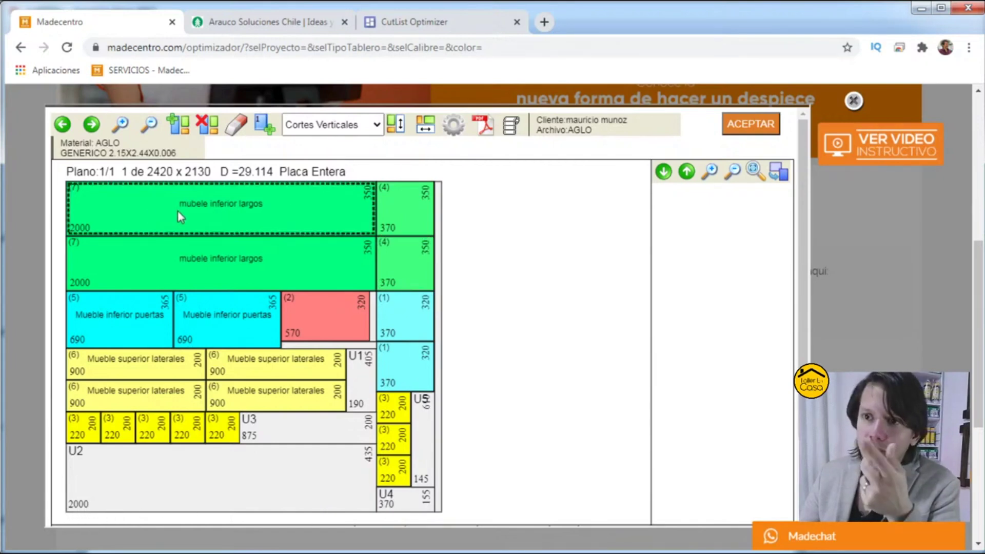
{"action": "left_click", "coordinate": [390, 226]}
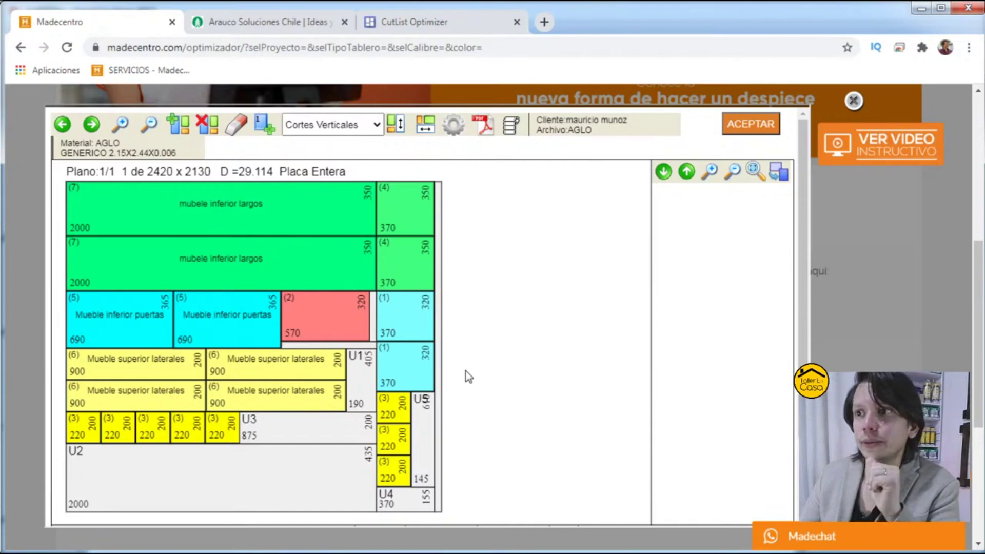
{"action": "left_click", "coordinate": [231, 17]}
{"action": "scroll", "coordinate": [698, 344], "scroll_direction": "down", "scroll_amount": 2}
{"action": "scroll", "coordinate": [699, 352], "scroll_direction": "up", "scroll_amount": 3}
{"action": "scroll", "coordinate": [699, 352], "scroll_direction": "down", "scroll_amount": 1}
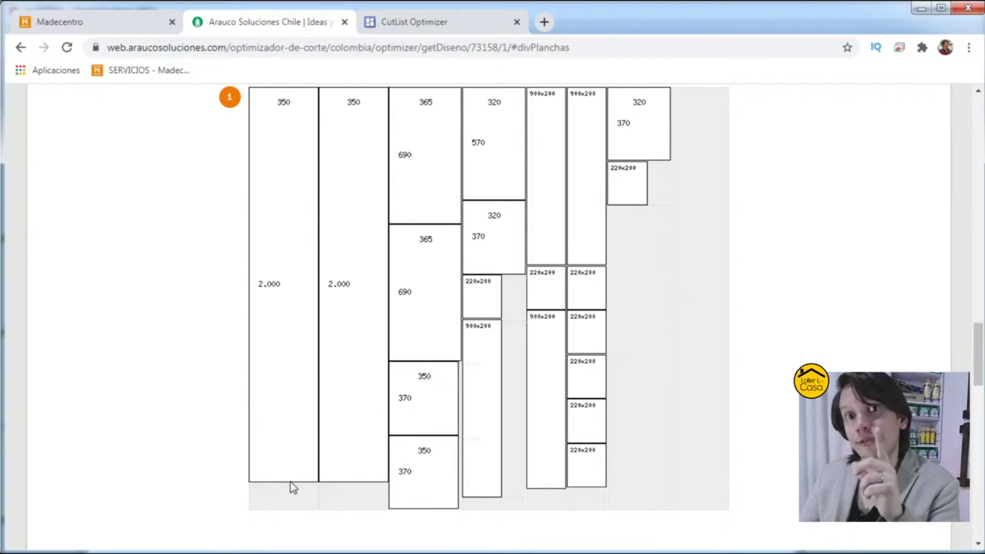
{"action": "left_click", "coordinate": [109, 23]}
{"action": "left_click", "coordinate": [309, 362]}
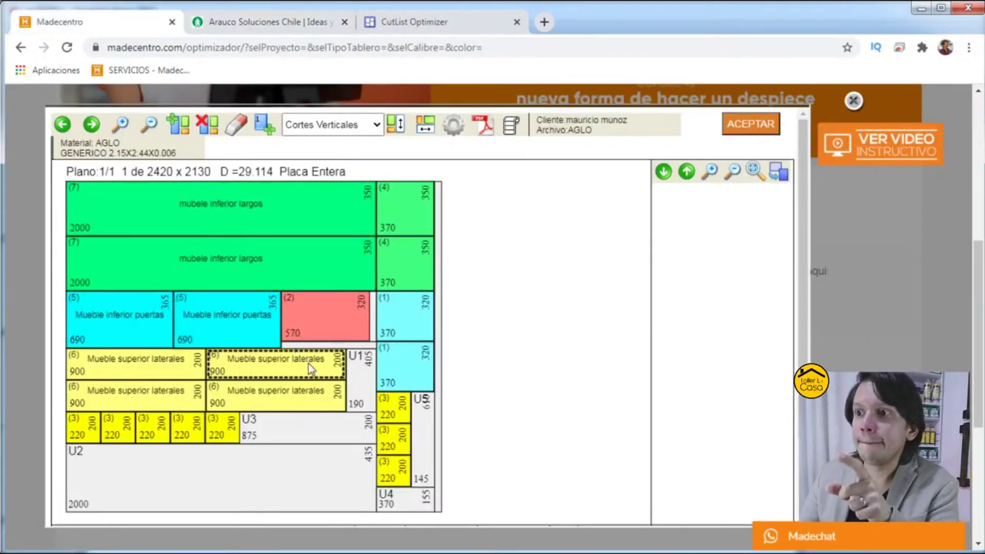
{"action": "left_click", "coordinate": [87, 195]}
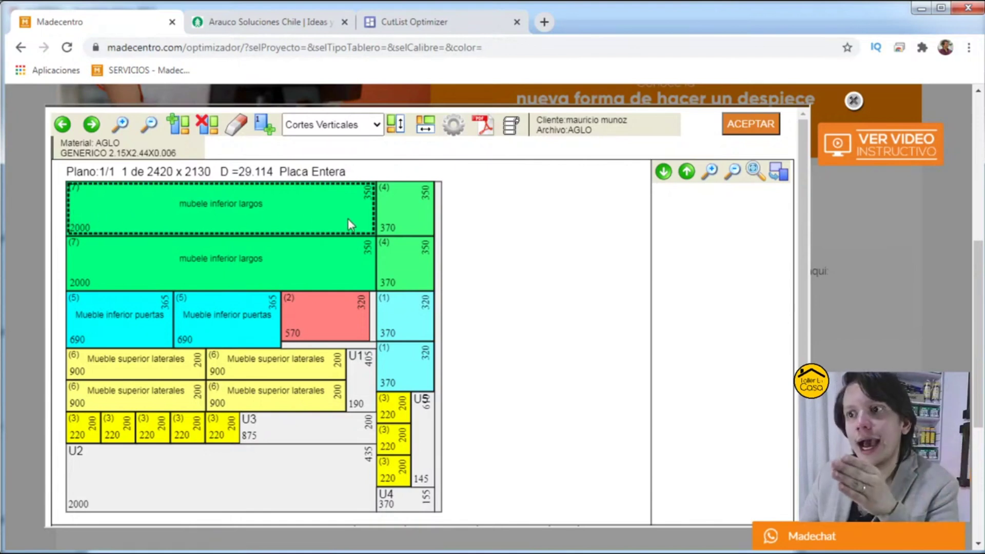
{"action": "left_click", "coordinate": [281, 30]}
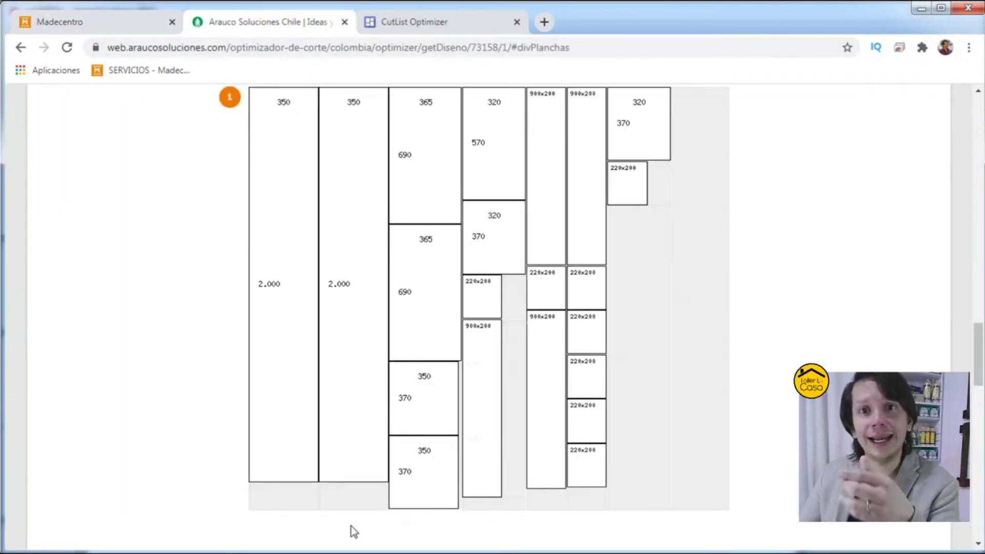
Step: Compare the part tables and settings in CutList Optimizer, Madecentro and Arauco, looking for the piece rotation option
{"action": "scroll", "coordinate": [471, 487], "scroll_direction": "up", "scroll_amount": 2}
{"action": "scroll", "coordinate": [471, 486], "scroll_direction": "up", "scroll_amount": 5}
{"action": "left_click", "coordinate": [451, 21]}
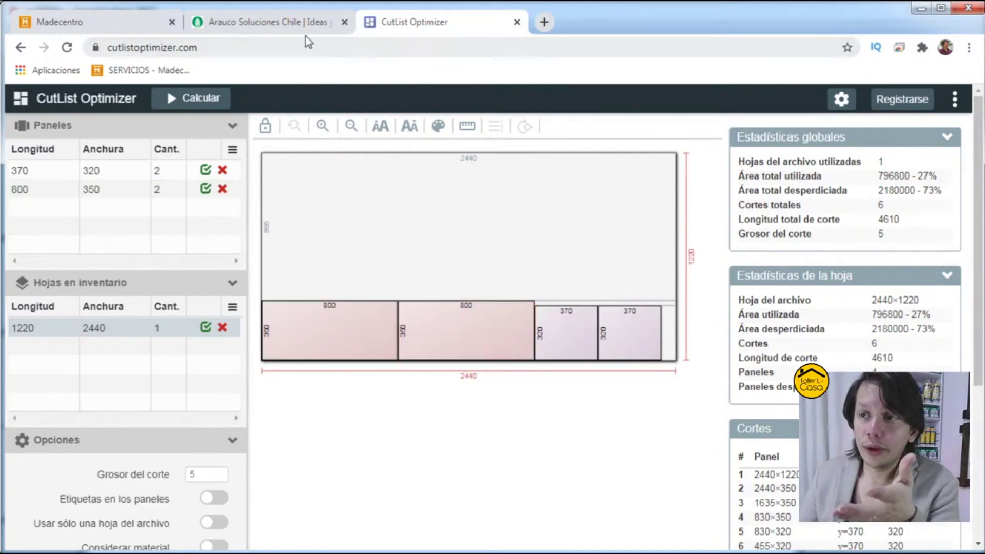
{"action": "left_click", "coordinate": [288, 23]}
{"action": "scroll", "coordinate": [509, 389], "scroll_direction": "up", "scroll_amount": 7}
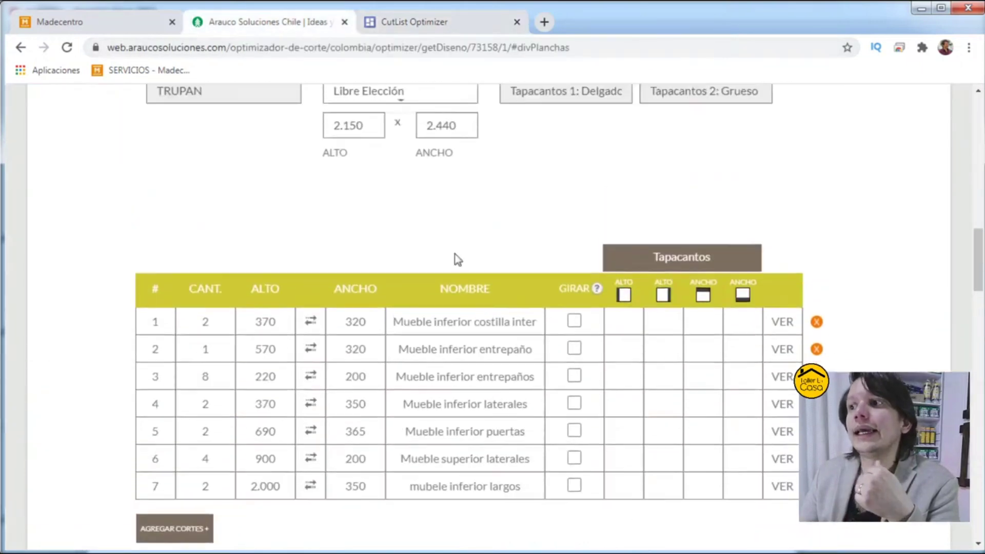
{"action": "left_click", "coordinate": [107, 23]}
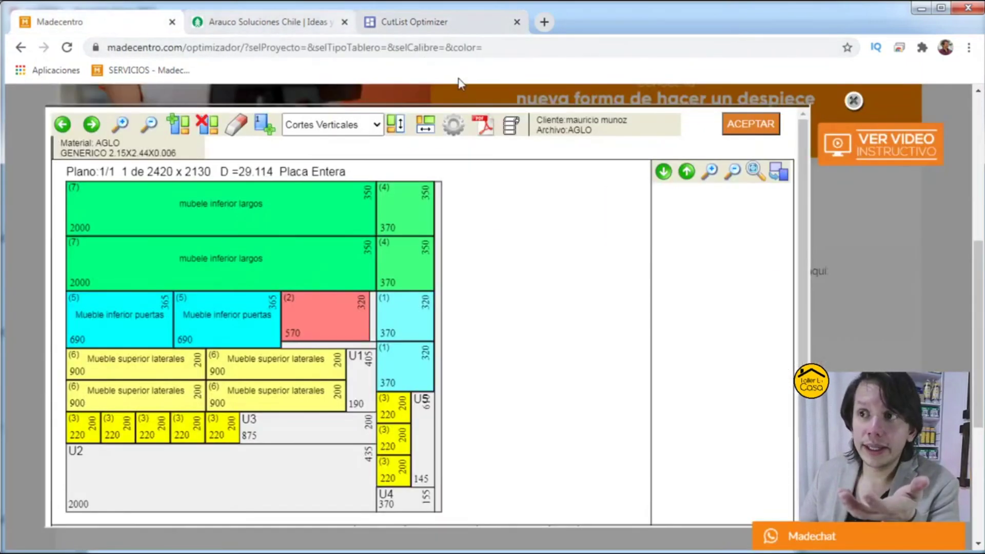
{"action": "left_click", "coordinate": [749, 122]}
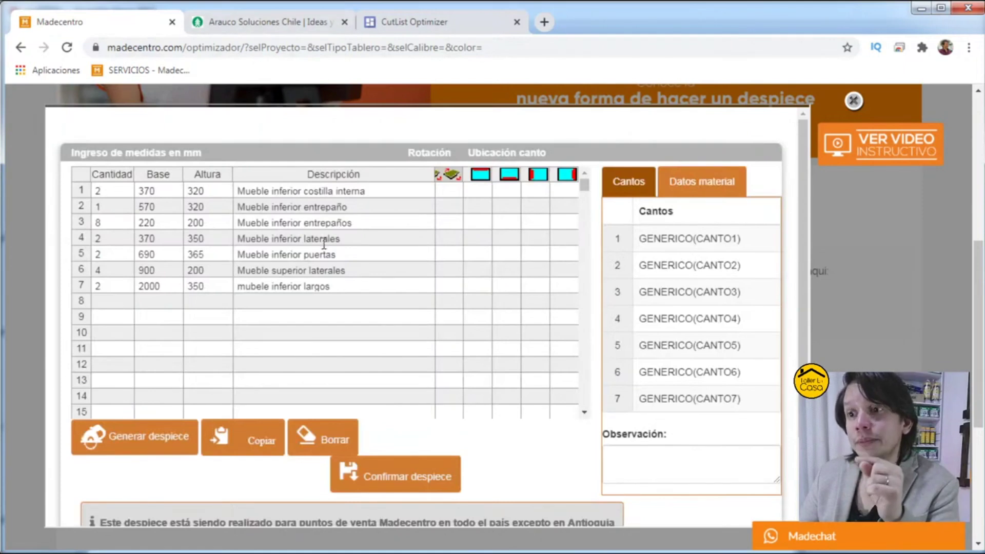
{"action": "left_click", "coordinate": [268, 22]}
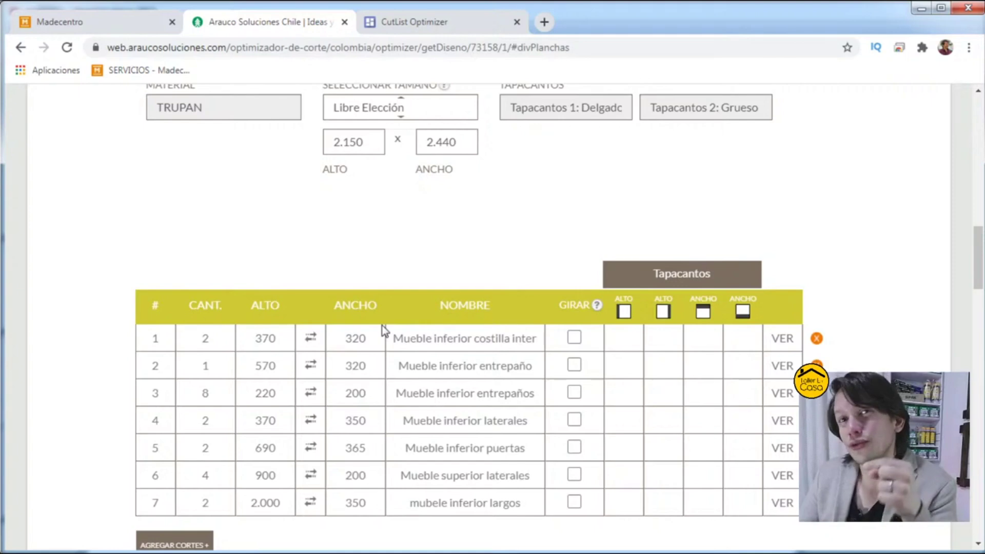
{"action": "scroll", "coordinate": [390, 339], "scroll_direction": "up", "scroll_amount": 13}
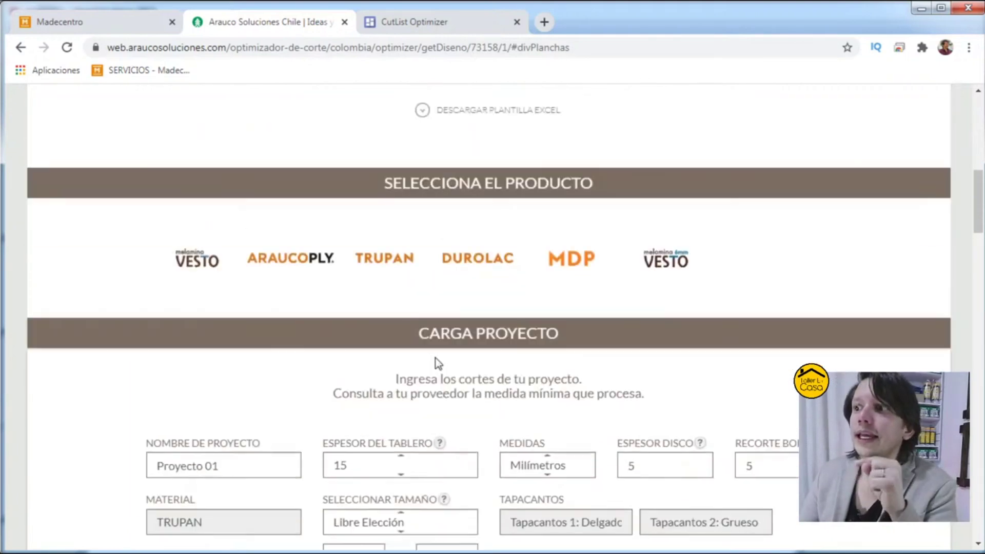
{"action": "scroll", "coordinate": [473, 392], "scroll_direction": "down", "scroll_amount": 12}
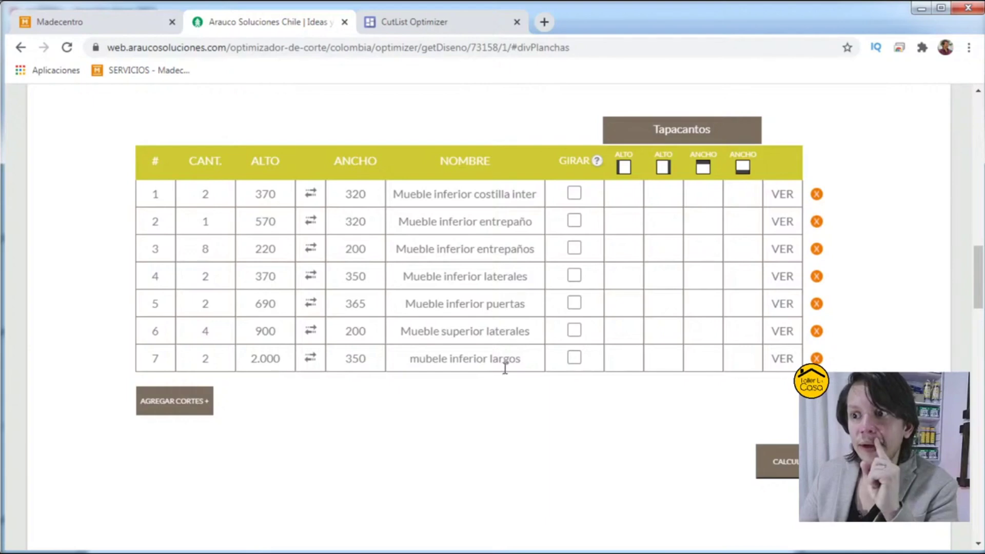
{"action": "scroll", "coordinate": [548, 348], "scroll_direction": "down", "scroll_amount": 1}
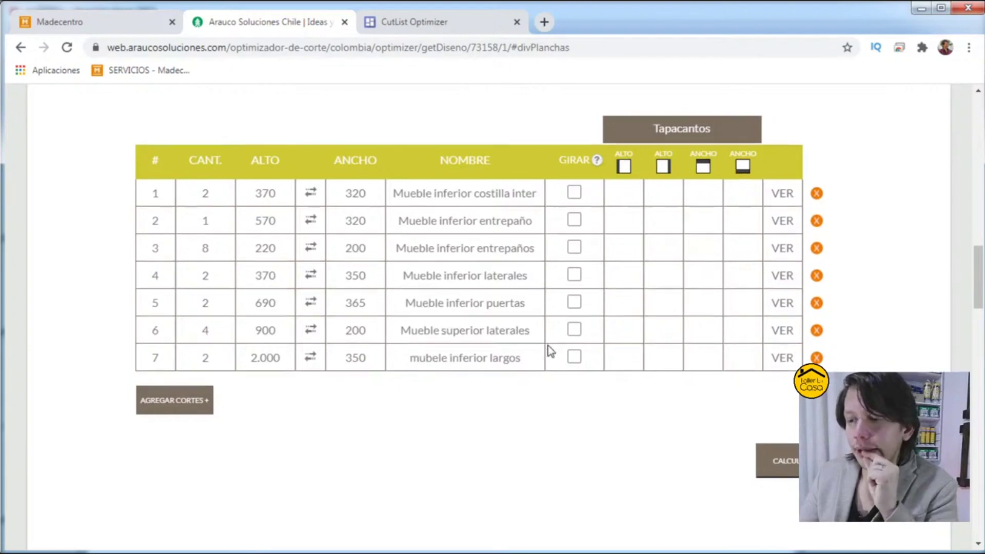
Step: Enable rotation (Girar) for all seven cut rows in the Arauco table
{"action": "scroll", "coordinate": [534, 370], "scroll_direction": "down", "scroll_amount": 7}
{"action": "scroll", "coordinate": [534, 378], "scroll_direction": "up", "scroll_amount": 8}
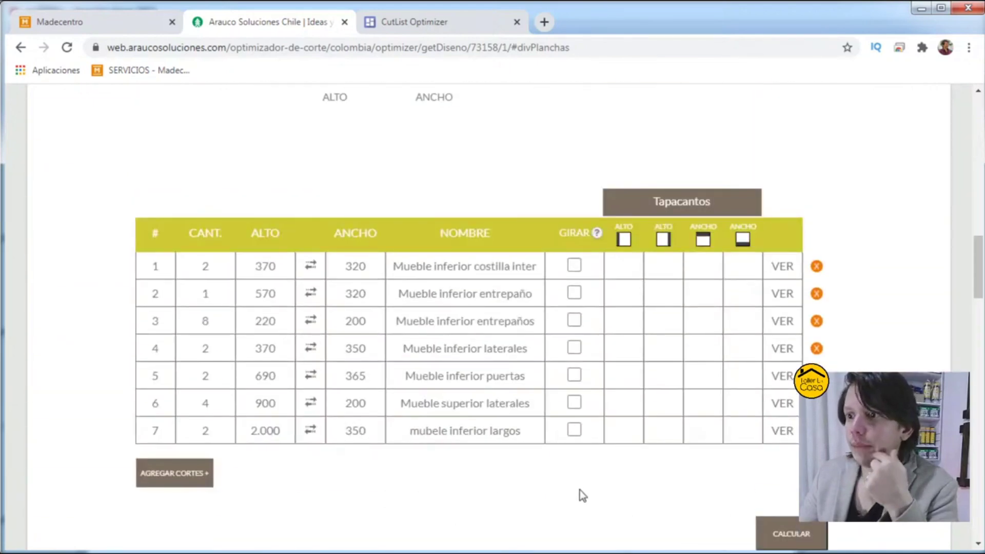
{"action": "left_click", "coordinate": [574, 431]}
{"action": "left_click", "coordinate": [575, 403]}
{"action": "left_click", "coordinate": [575, 375]}
{"action": "left_click", "coordinate": [575, 348]}
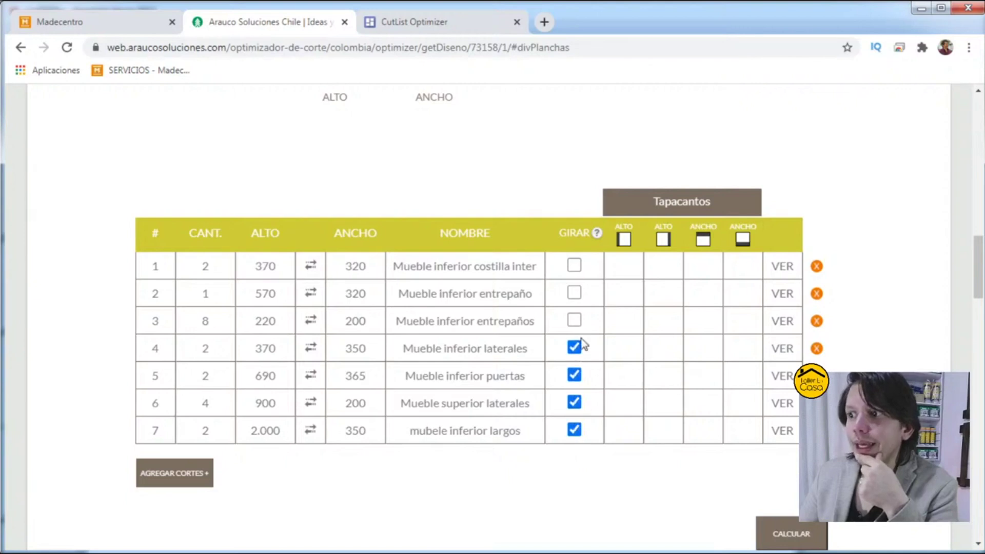
{"action": "left_click", "coordinate": [574, 320]}
{"action": "left_click", "coordinate": [575, 294]}
{"action": "left_click", "coordinate": [575, 266]}
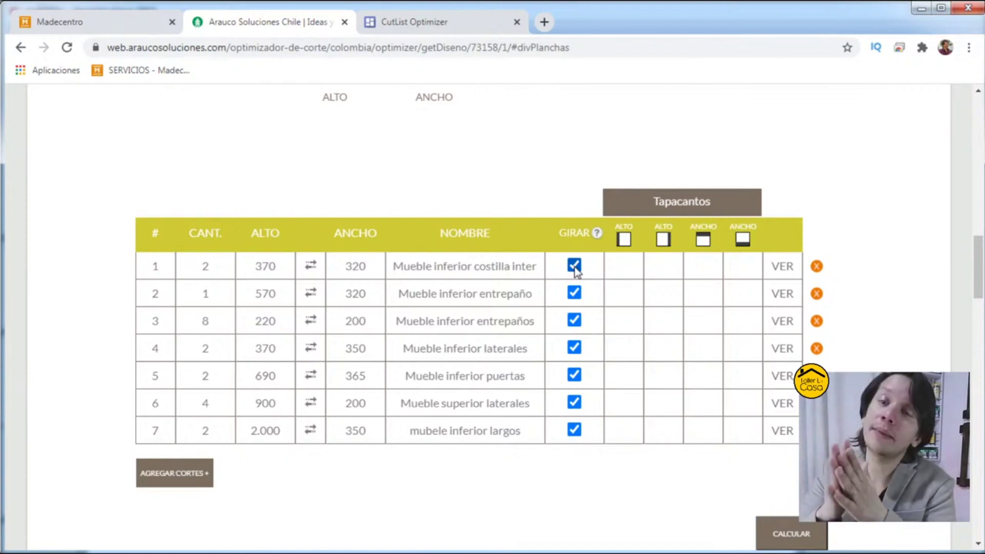
Step: Recalculate the Arauco layout with rotation allowed and examine how the pieces and leftover area fall on the board
{"action": "scroll", "coordinate": [790, 464], "scroll_direction": "down", "scroll_amount": 1}
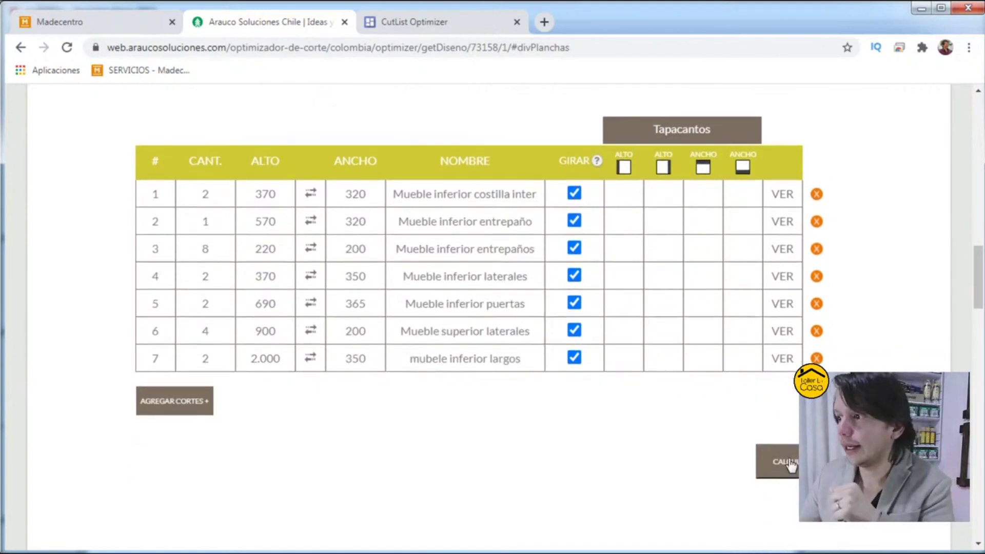
{"action": "left_click", "coordinate": [789, 464]}
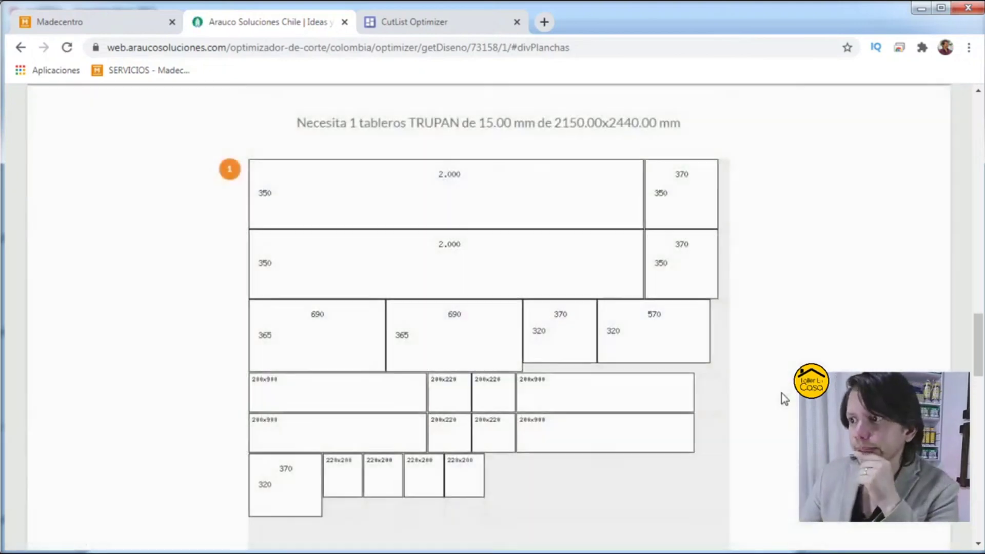
{"action": "scroll", "coordinate": [784, 396], "scroll_direction": "down", "scroll_amount": 1}
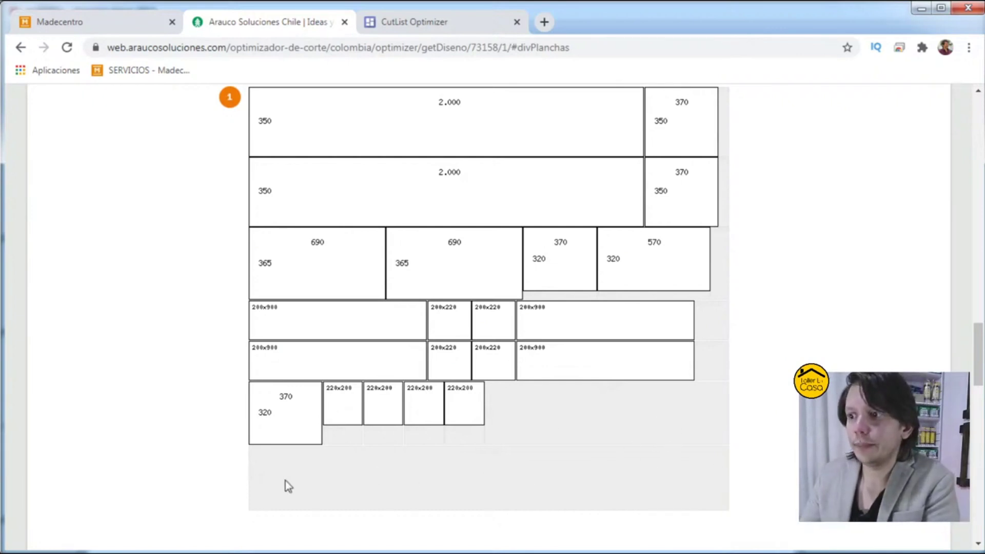
{"action": "scroll", "coordinate": [564, 465], "scroll_direction": "up", "scroll_amount": 1}
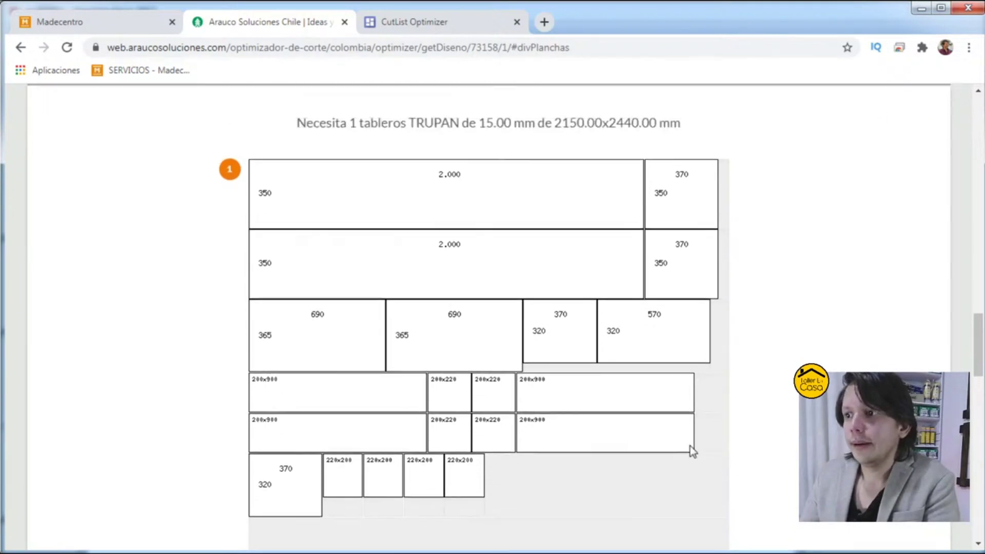
{"action": "scroll", "coordinate": [636, 482], "scroll_direction": "up", "scroll_amount": 1}
{"action": "scroll", "coordinate": [619, 472], "scroll_direction": "down", "scroll_amount": 3}
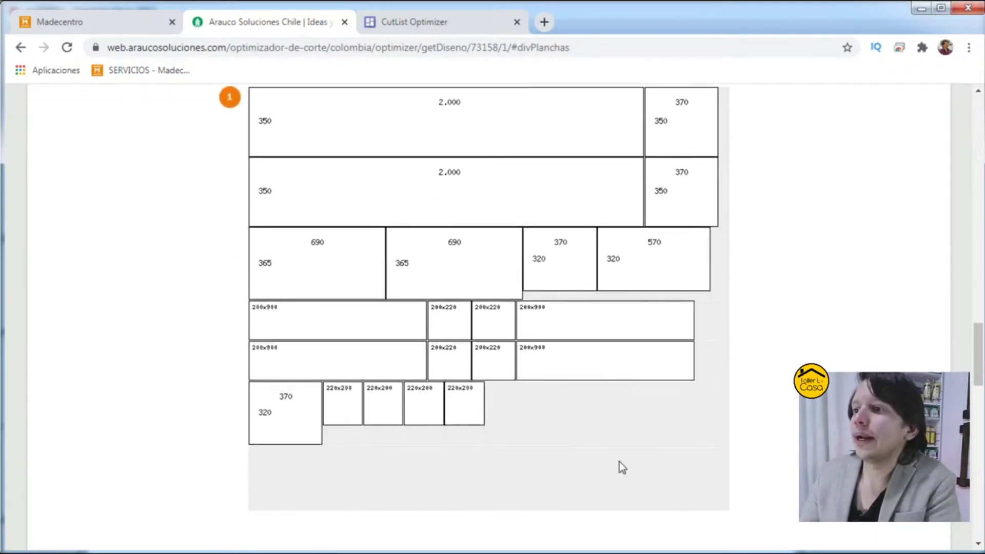
Step: Disable rotation (Girar) for the mubele inferior largos in row 7 of the Arauco cut table
{"action": "scroll", "coordinate": [618, 467], "scroll_direction": "up", "scroll_amount": 10}
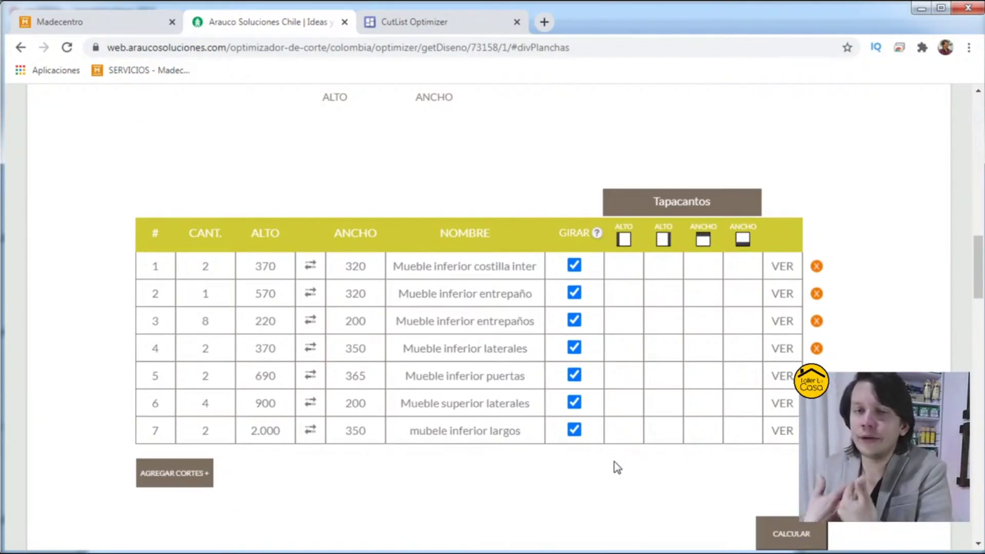
{"action": "left_click", "coordinate": [574, 431]}
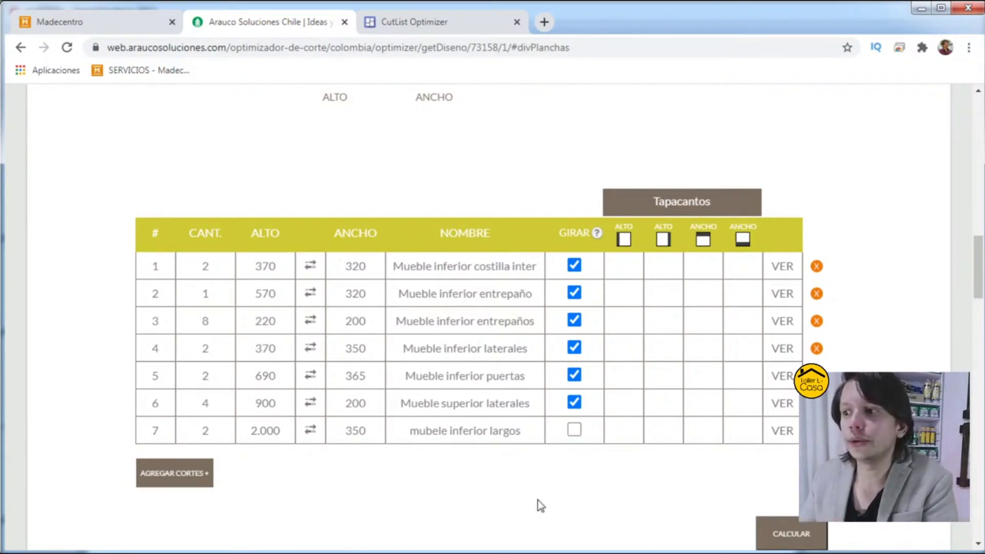
Step: Recalculate the Arauco layout with rotation disabled for the mubele inferior largos and examine the piece arrangement on the board
{"action": "scroll", "coordinate": [790, 479], "scroll_direction": "down", "scroll_amount": 1}
{"action": "left_click", "coordinate": [785, 457]}
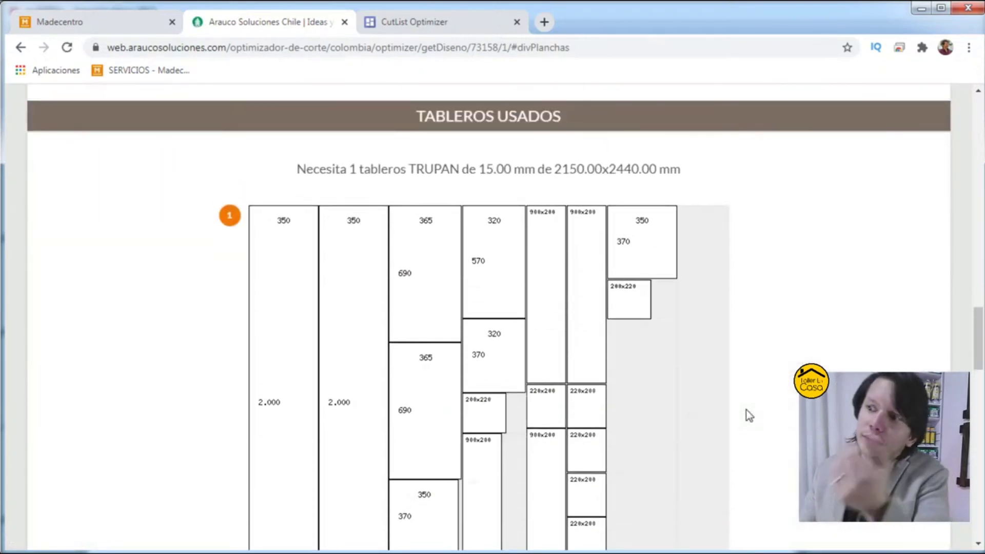
{"action": "scroll", "coordinate": [742, 422], "scroll_direction": "down", "scroll_amount": 1}
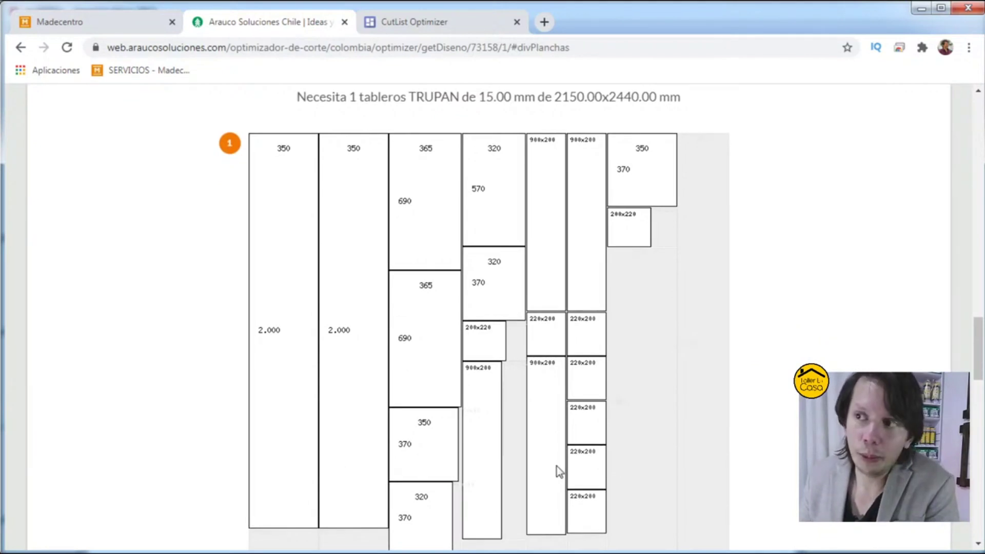
Step: In Madecentro, set Rotación to 1 for all seven part rows, generate the despiece and enlarge the cutting plan
{"action": "left_click", "coordinate": [85, 29]}
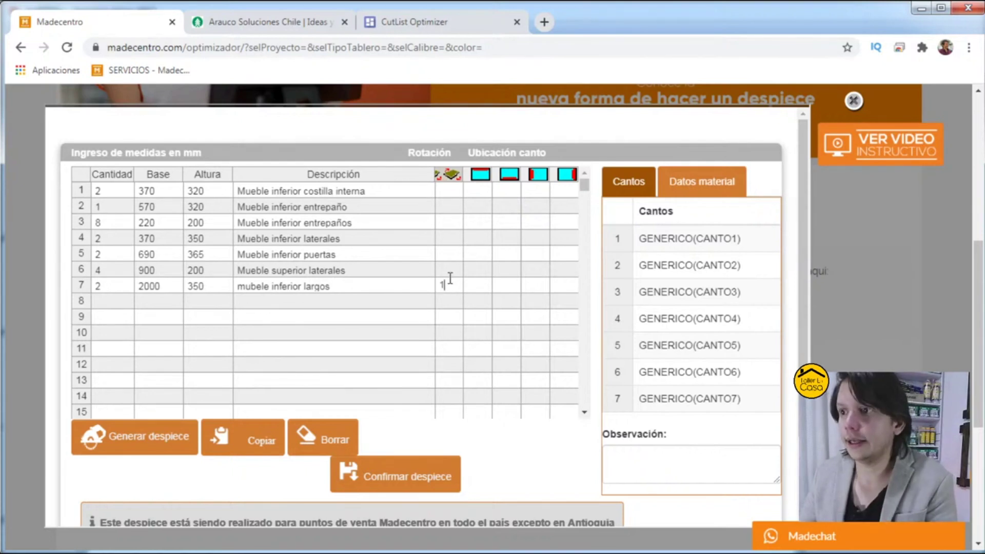
{"action": "key", "text": "BackSpace"}
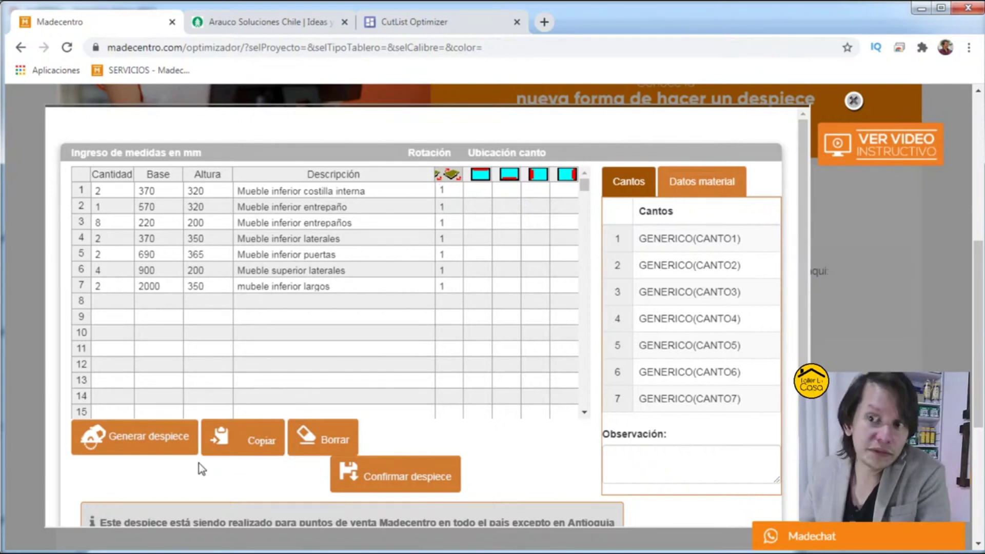
{"action": "left_click", "coordinate": [170, 438]}
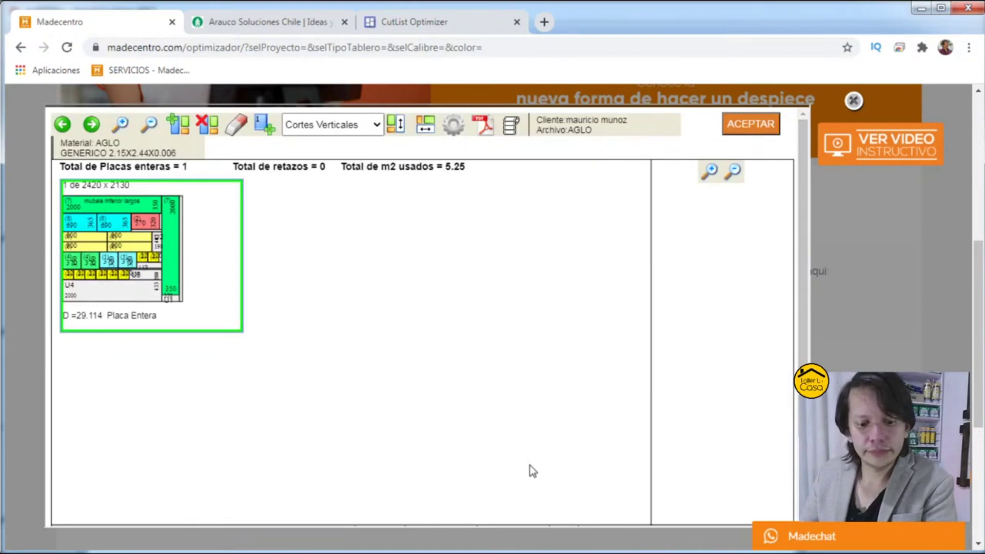
{"action": "left_click", "coordinate": [121, 126]}
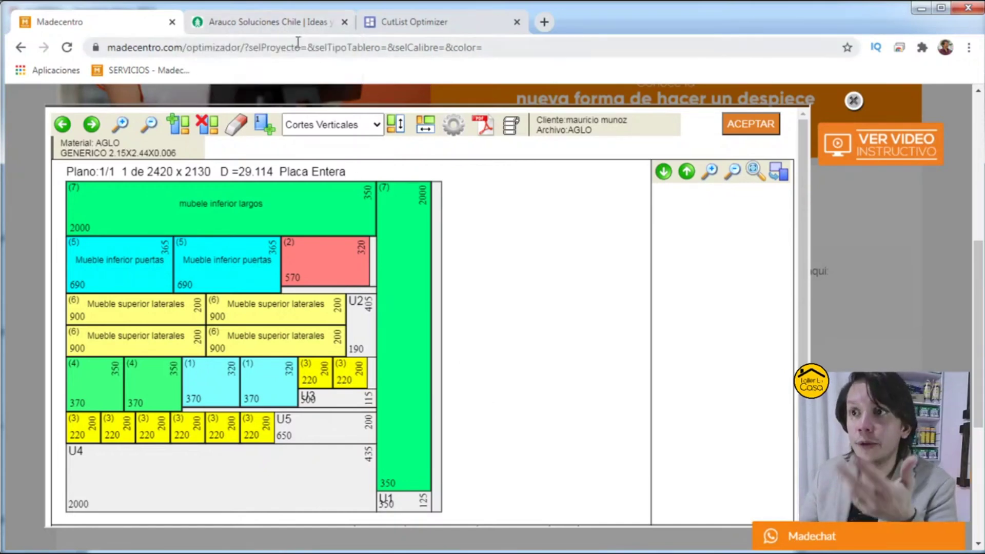
Step: Switch to SketchUp and close the clase 2 cut list report and the Cut List 4.1 settings window
{"action": "left_click", "coordinate": [277, 23]}
{"action": "left_click", "coordinate": [121, 26]}
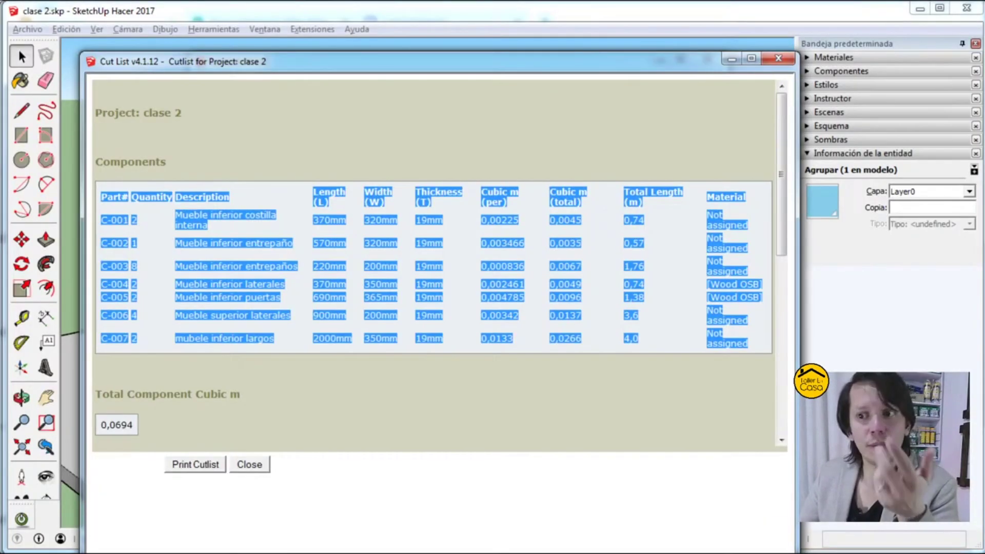
{"action": "left_click", "coordinate": [250, 465]}
{"action": "left_click", "coordinate": [262, 403]}
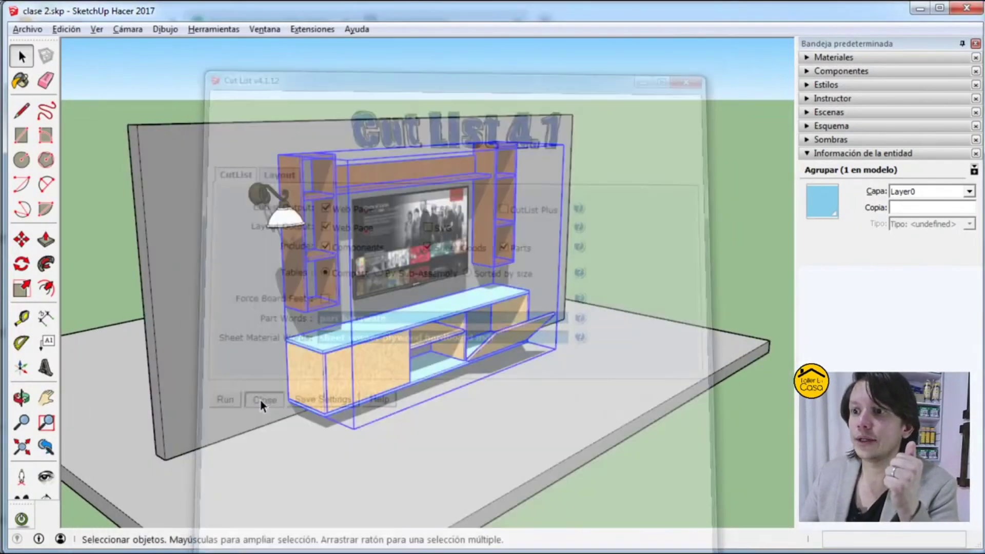
Step: Inside the TV furniture group, copy the right wall shelf tower 200 mm sideways so the copy sits against its outer side
{"action": "middle_click_drag", "start_coordinate": [261, 402], "coordinate": [567, 176]}
{"action": "scroll", "coordinate": [603, 214], "scroll_direction": "up", "scroll_amount": 5}
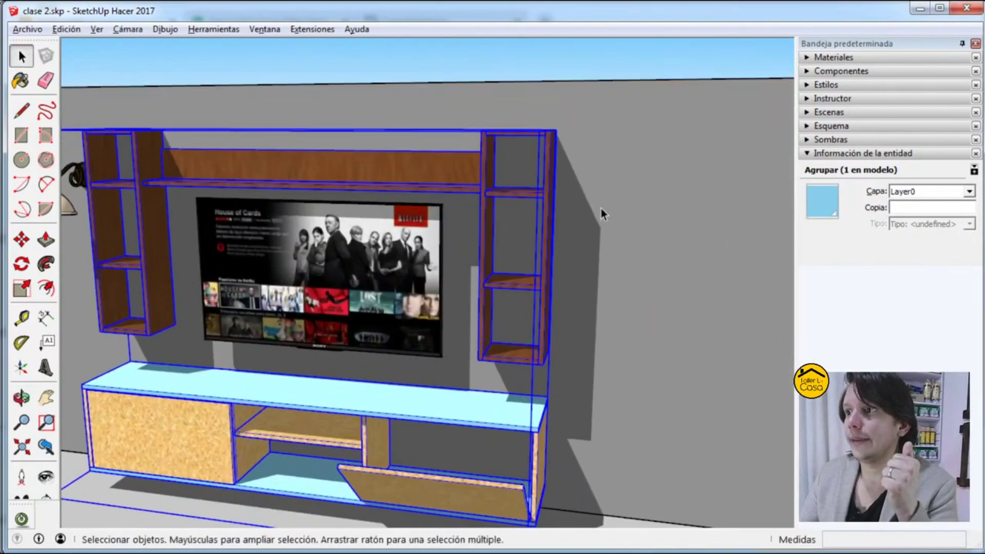
{"action": "scroll", "coordinate": [603, 215], "scroll_direction": "down", "scroll_amount": 3}
{"action": "double_click", "coordinate": [521, 191]}
{"action": "left_click", "coordinate": [521, 192]}
{"action": "middle_click_drag", "start_coordinate": [521, 191], "coordinate": [592, 229]}
{"action": "key", "text": "m"}
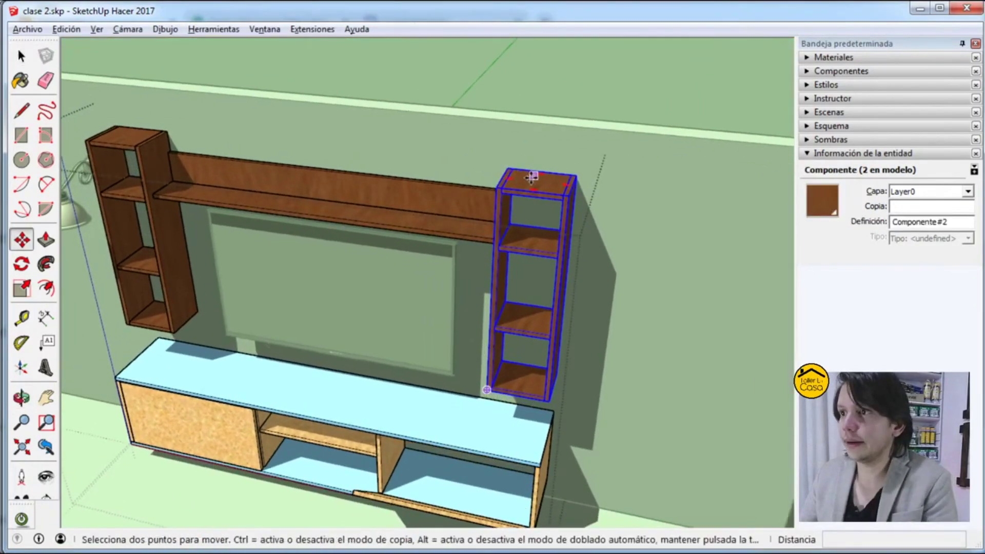
{"action": "left_click", "coordinate": [507, 168]}
{"action": "key", "text": "ctrl"}
{"action": "left_click", "coordinate": [574, 173]}
{"action": "left_click", "coordinate": [575, 174]}
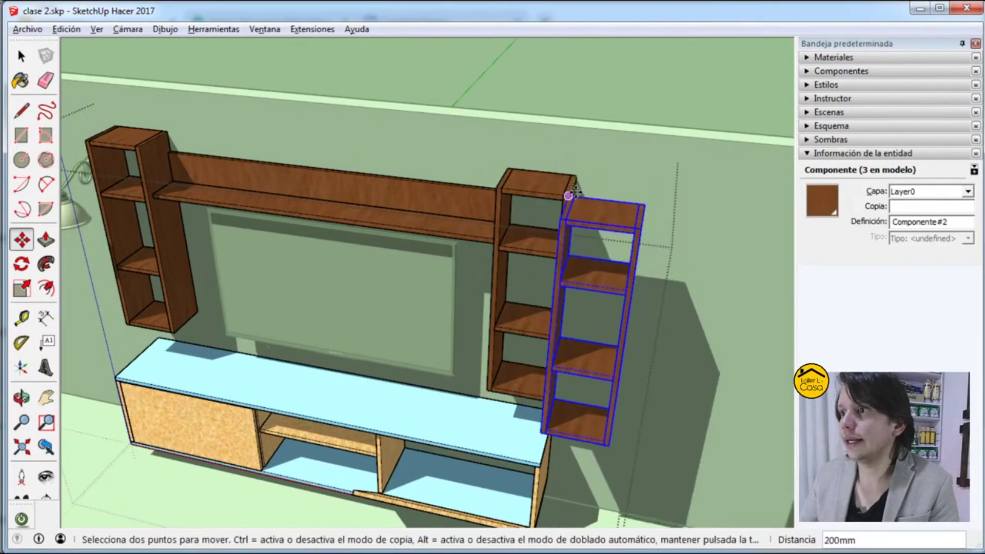
{"action": "left_click", "coordinate": [570, 179]}
Step: Move the copied shelf tower down 100 mm so it sits stepped below the neighbouring tower, and leave the group
{"action": "middle_click_drag", "start_coordinate": [570, 179], "coordinate": [554, 149]}
{"action": "key", "text": "space"}
{"action": "scroll", "coordinate": [603, 180], "scroll_direction": "up", "scroll_amount": 4}
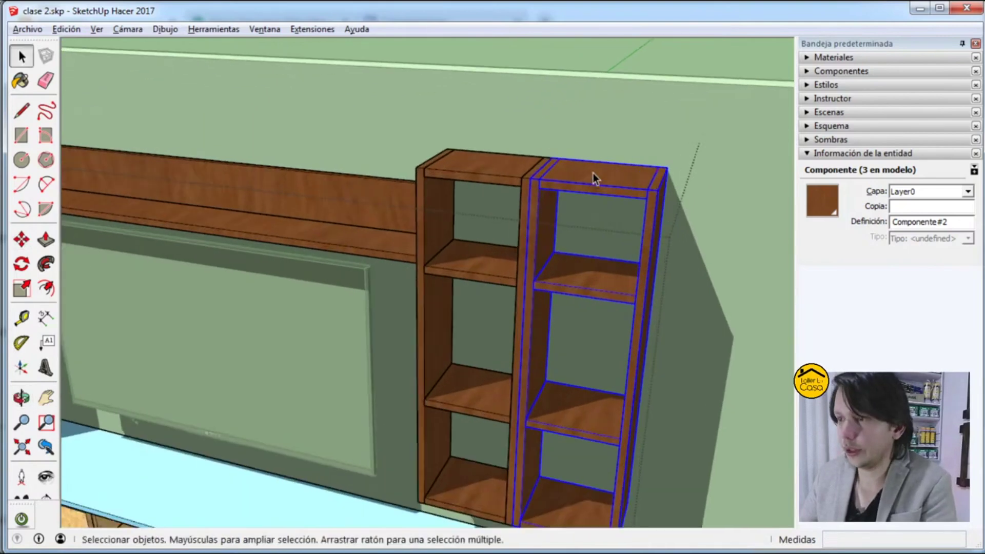
{"action": "key", "text": "m"}
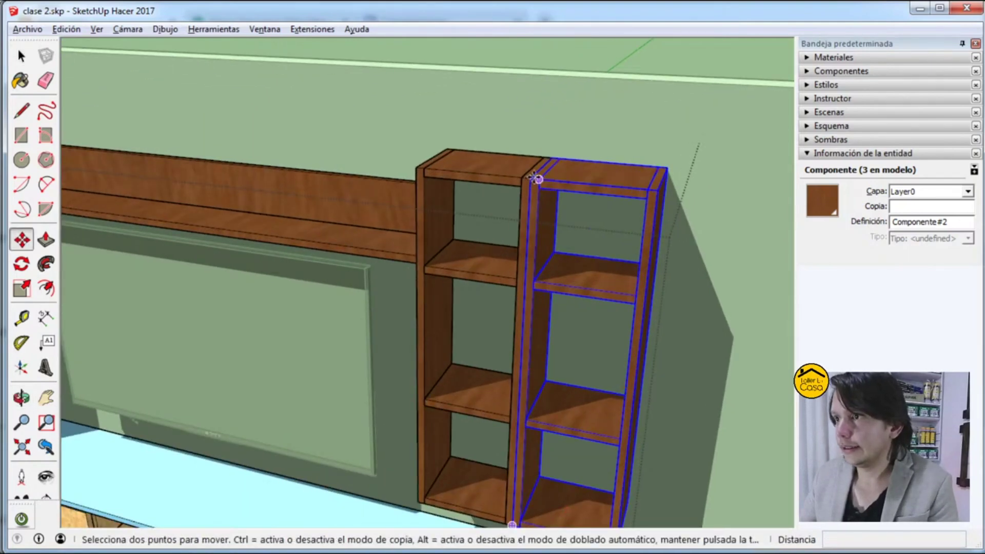
{"action": "left_click", "coordinate": [539, 179]}
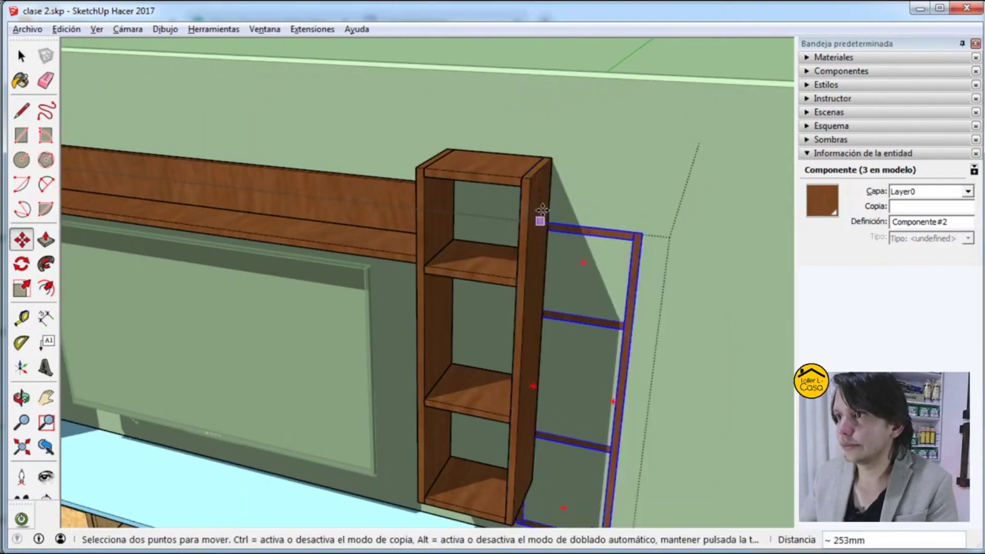
{"action": "key", "text": "Escape"}
{"action": "left_click", "coordinate": [536, 184]}
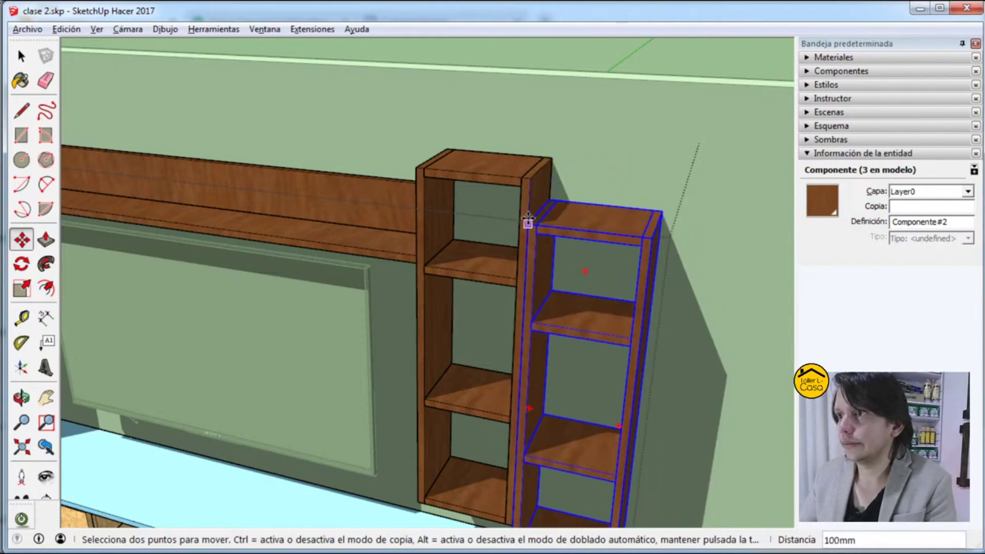
{"action": "left_click", "coordinate": [531, 205]}
{"action": "key", "text": "space"}
{"action": "scroll", "coordinate": [520, 161], "scroll_direction": "down", "scroll_amount": 2}
{"action": "scroll", "coordinate": [520, 162], "scroll_direction": "down", "scroll_amount": 3}
{"action": "middle_click_drag", "start_coordinate": [457, 194], "coordinate": [548, 79]}
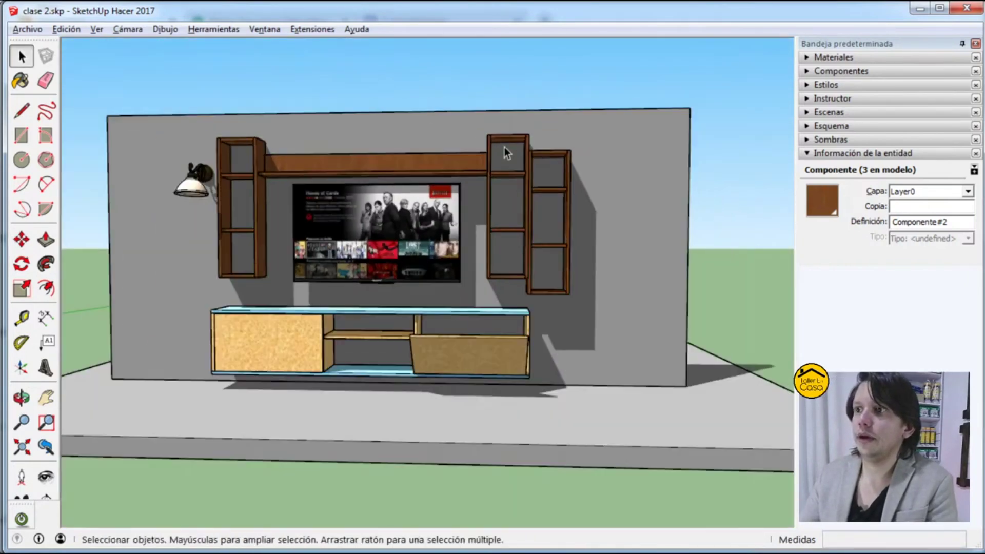
{"action": "middle_click_drag", "start_coordinate": [507, 153], "coordinate": [441, 149]}
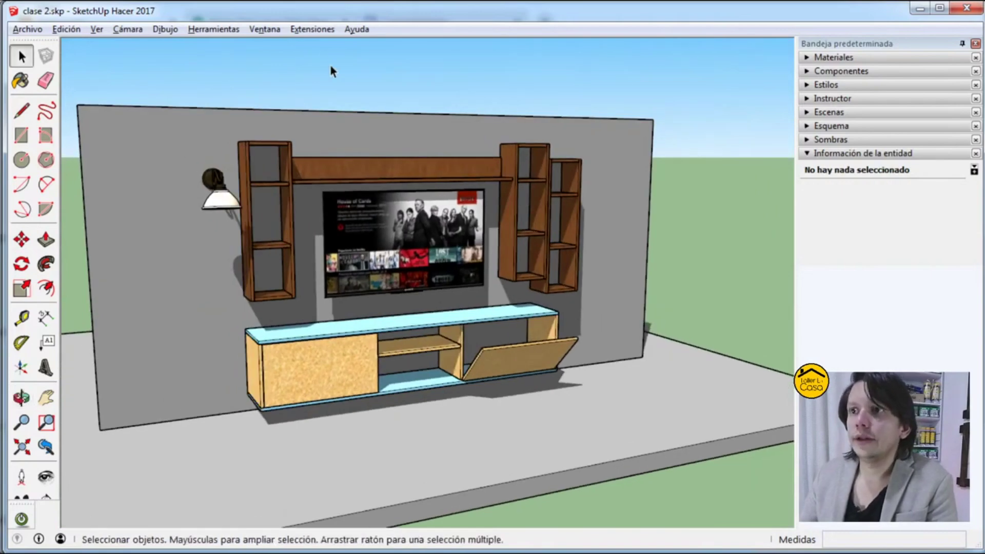
Step: Select the whole TV furniture group and run Cut List with web page output for components, sheet goods and parts
{"action": "left_click", "coordinate": [322, 32]}
{"action": "left_click", "coordinate": [318, 31]}
{"action": "left_click", "coordinate": [318, 369]}
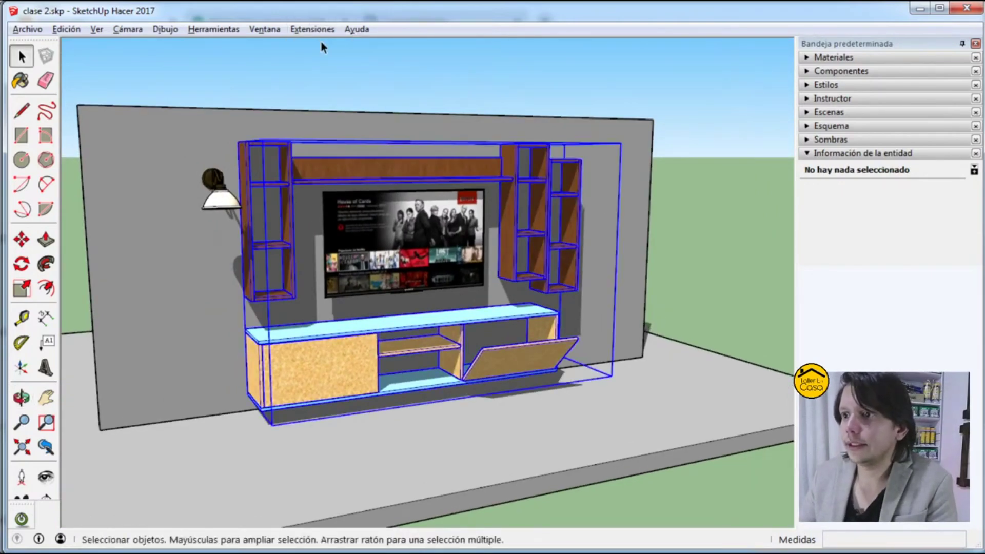
{"action": "left_click", "coordinate": [315, 30]}
{"action": "left_click", "coordinate": [346, 47]}
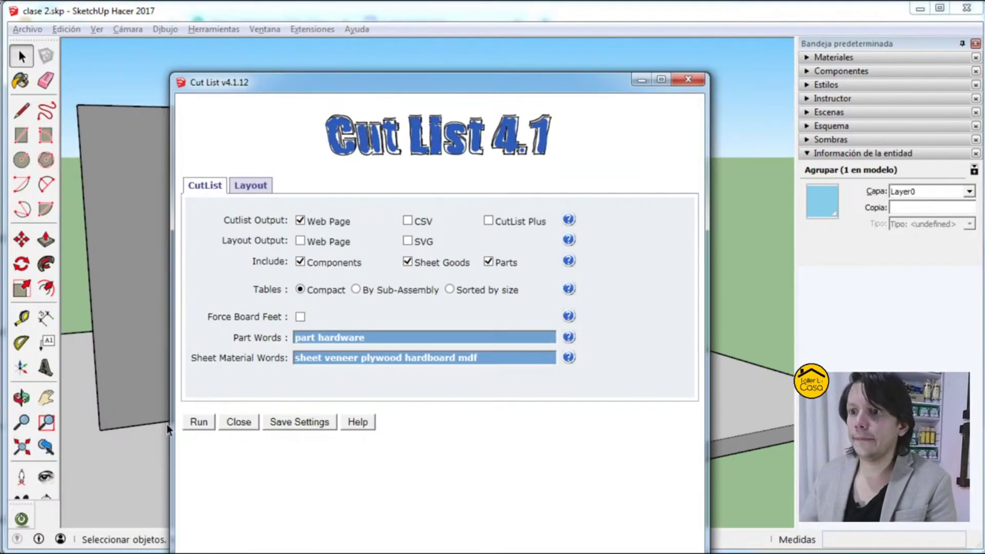
{"action": "left_click", "coordinate": [194, 422]}
Step: Copy the new components table and paste it into the Libro1 Excel workbook from cell A1, replacing the old data
{"action": "left_click_drag", "start_coordinate": [4, 259], "coordinate": [792, 442]}
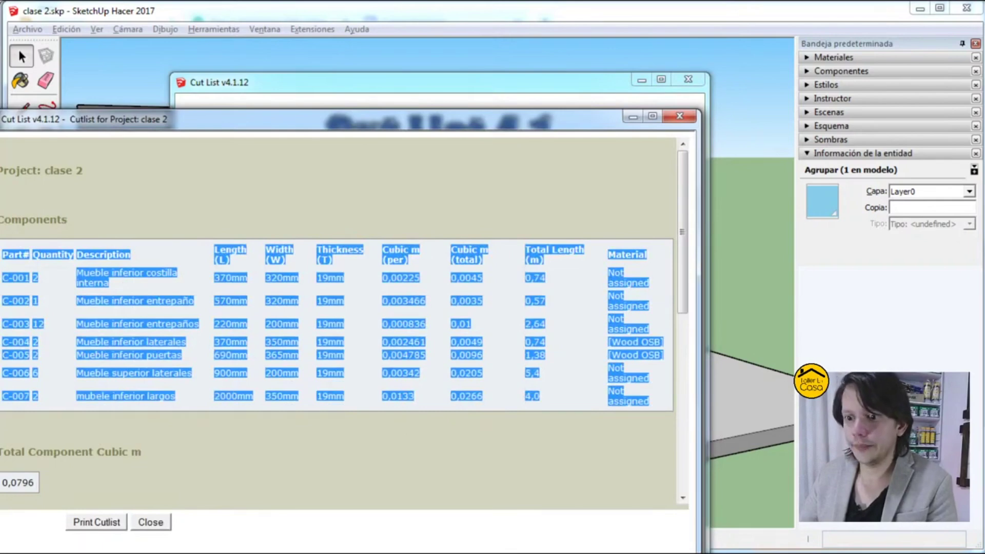
{"action": "left_click", "coordinate": [534, 405]}
{"action": "key", "text": "alt+Tab"}
{"action": "key", "text": "alt+Tab"}
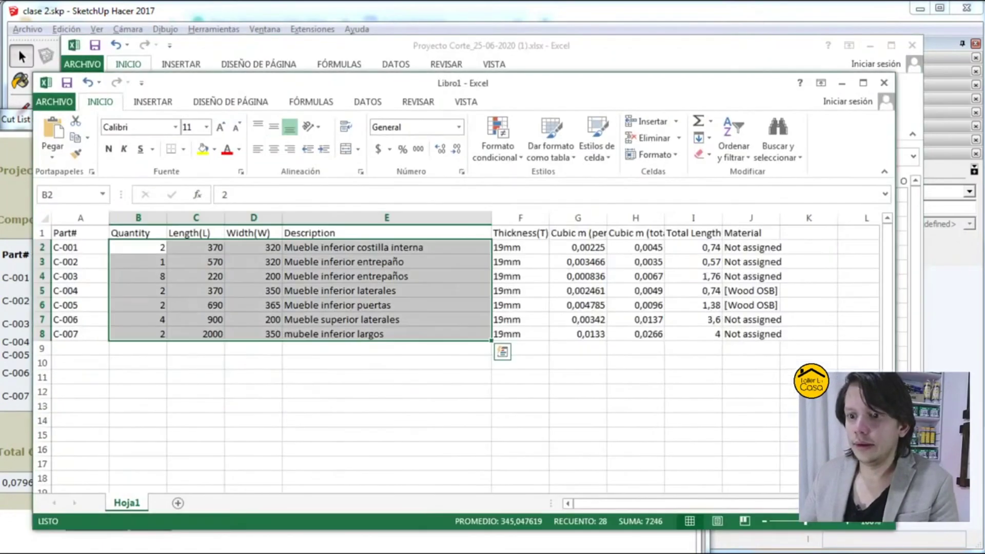
{"action": "right_click", "coordinate": [88, 237]}
{"action": "left_click", "coordinate": [118, 297]}
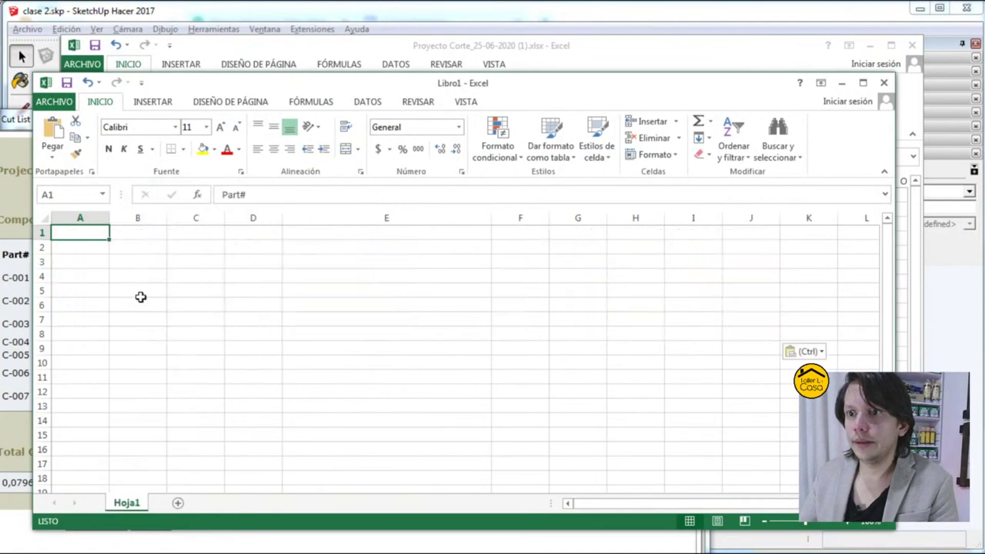
Step: Remove the "mm" suffix from all Length and Width values in D2:E8 by replacing it with nothing
{"action": "left_click_drag", "start_coordinate": [365, 273], "coordinate": [321, 334]}
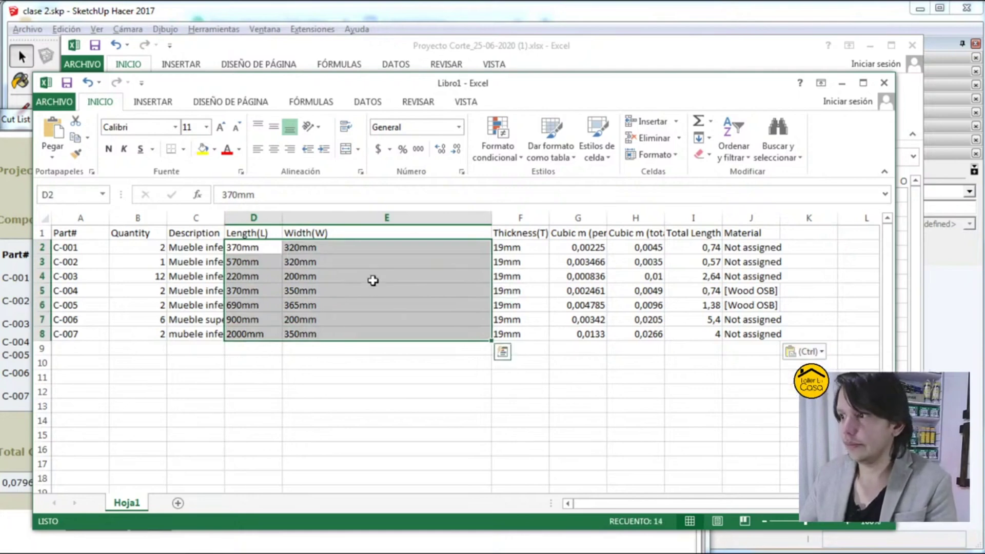
{"action": "key", "text": "ctrl+b"}
{"action": "key", "text": "ctrl+l"}
{"action": "left_click_drag", "start_coordinate": [30, 224], "coordinate": [260, 227]}
{"action": "left_click", "coordinate": [183, 340]}
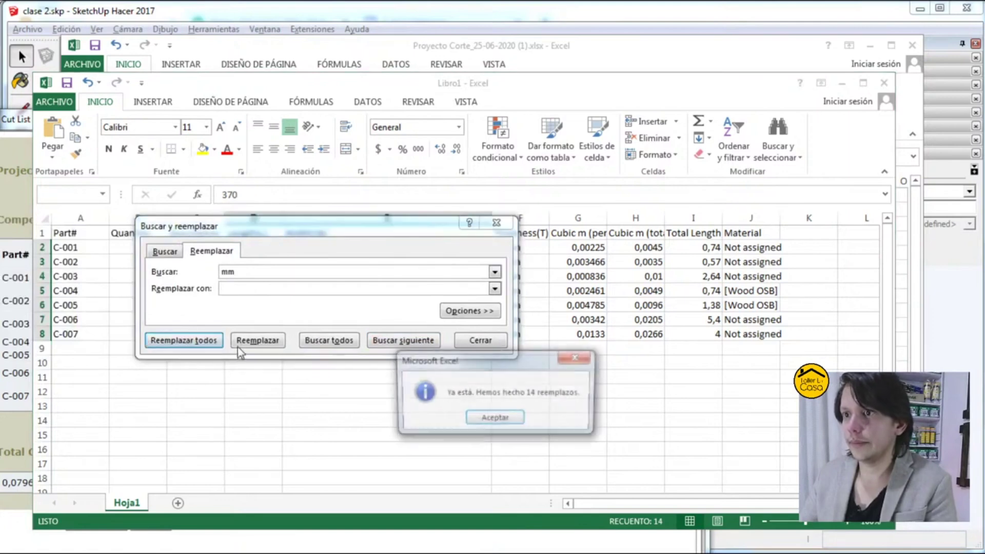
{"action": "key", "text": "Return"}
{"action": "key", "text": "Escape"}
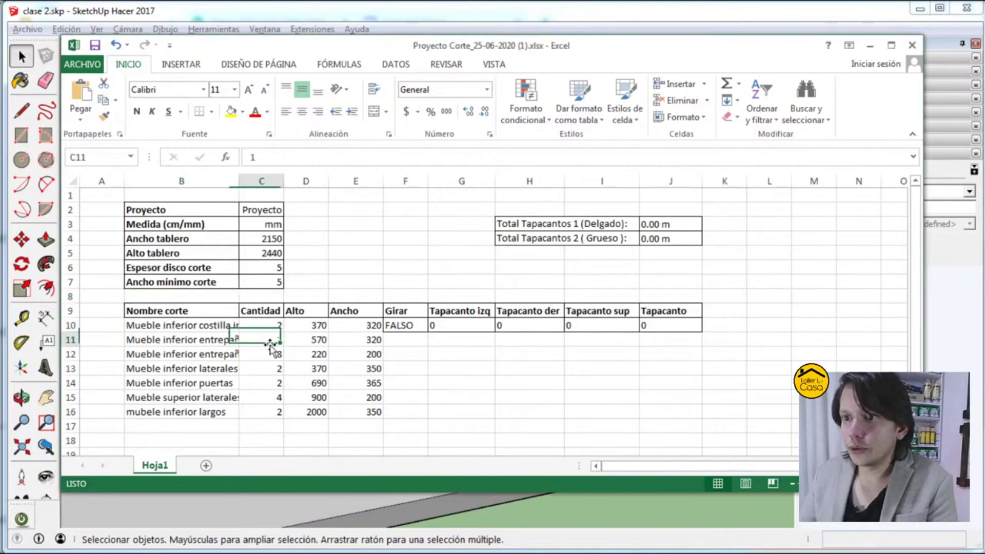
Step: Check the column order in the Proyecto Corte workbook, and widen the Description column in Libro1 to show the part names
{"action": "left_click", "coordinate": [248, 359]}
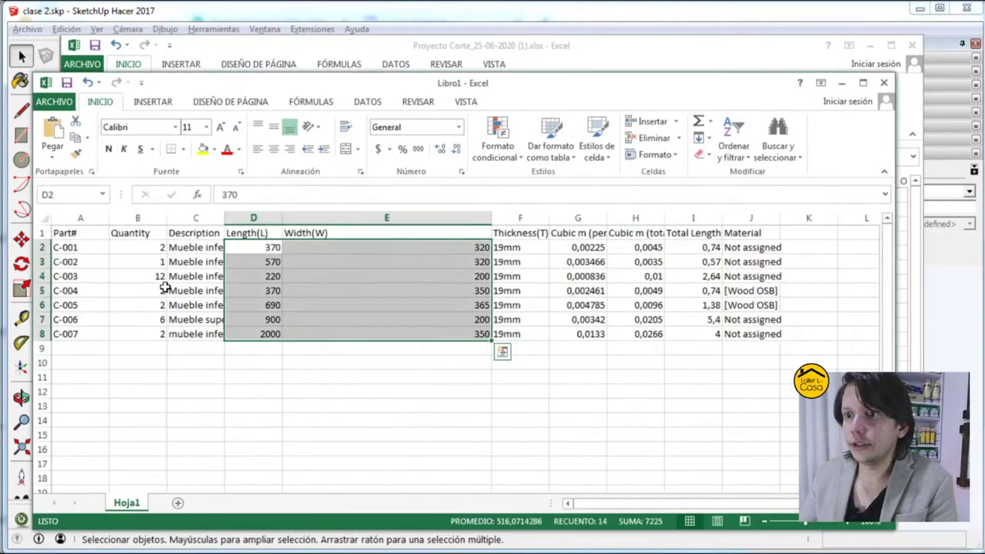
{"action": "left_click", "coordinate": [164, 278]}
{"action": "left_click_drag", "start_coordinate": [164, 278], "coordinate": [205, 278]}
{"action": "left_click_drag", "start_coordinate": [224, 217], "coordinate": [296, 217]}
{"action": "left_click_drag", "start_coordinate": [564, 222], "coordinate": [488, 222]}
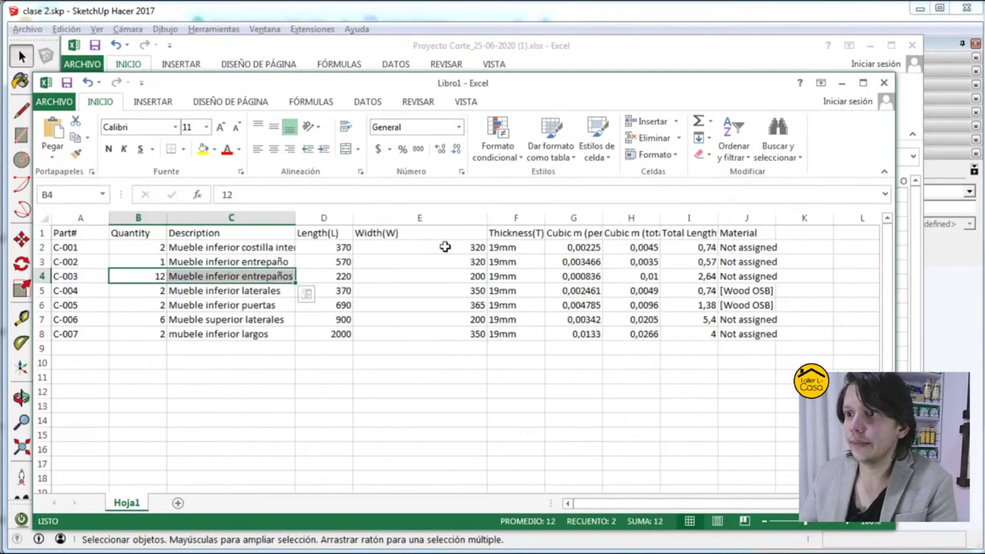
Step: Move the Description column ahead of Quantity in Libro1 and copy the range B2:E8
{"action": "left_click", "coordinate": [325, 278]}
{"action": "left_click", "coordinate": [239, 221]}
{"action": "left_click_drag", "start_coordinate": [239, 229], "coordinate": [422, 330], "text": "shift"}
{"action": "key", "text": "ctrl+c"}
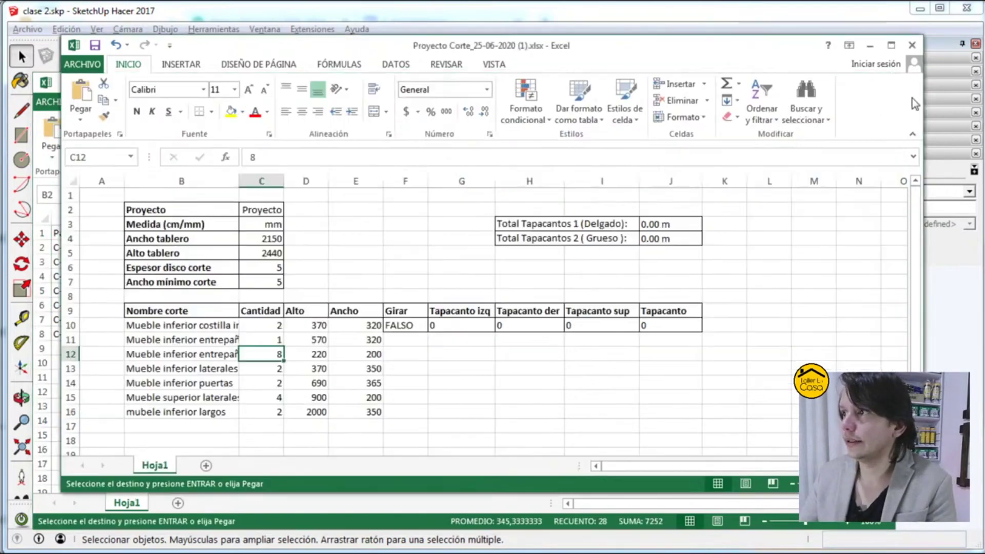
Step: Paste the updated parts into the Proyecto Corte_25-06-2020 (1).xlsx workbook starting at B10 and save the file
{"action": "key", "text": "alt+Tab"}
{"action": "left_click", "coordinate": [223, 326]}
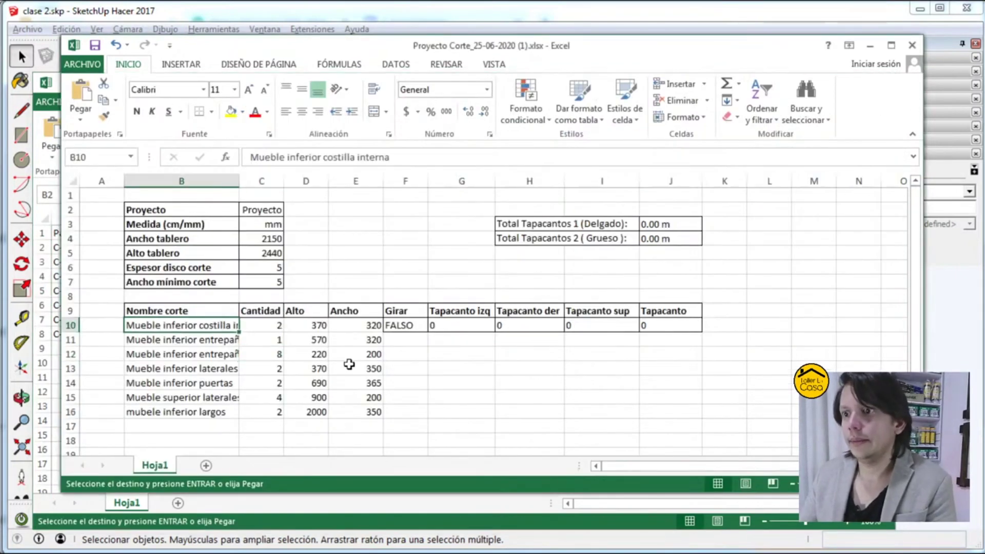
{"action": "key", "text": "ctrl+v"}
{"action": "left_click", "coordinate": [280, 339]}
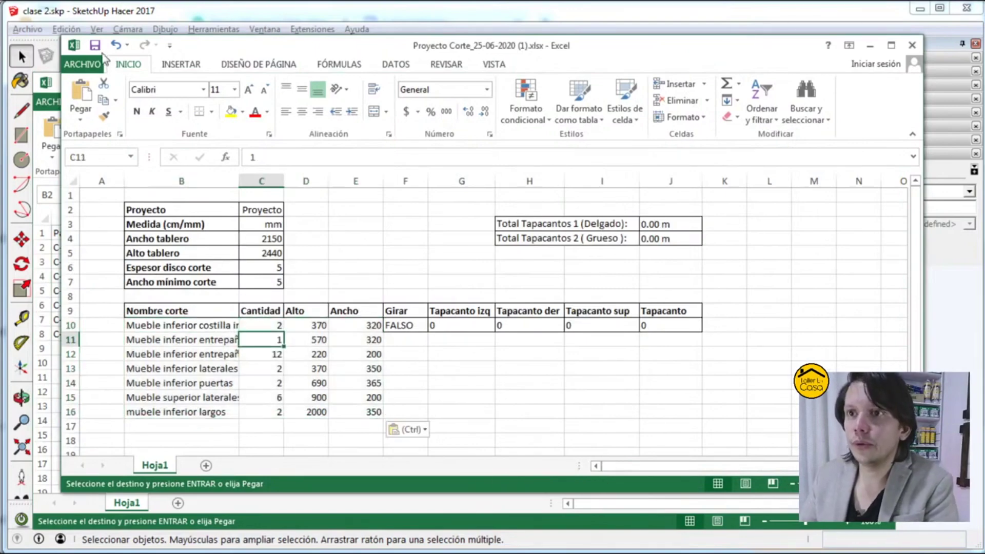
{"action": "left_click", "coordinate": [94, 45]}
Step: Switch to the Arauco optimizer in the browser and import the updated Proyecto Corte Excel workbook as a project
{"action": "key", "text": "alt+Tab"}
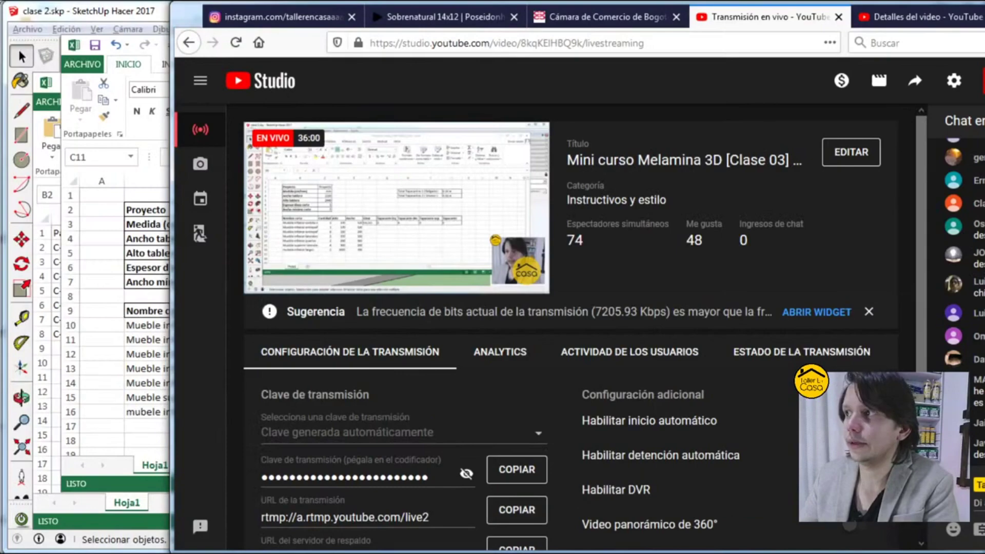
{"action": "key", "text": "alt+Tab"}
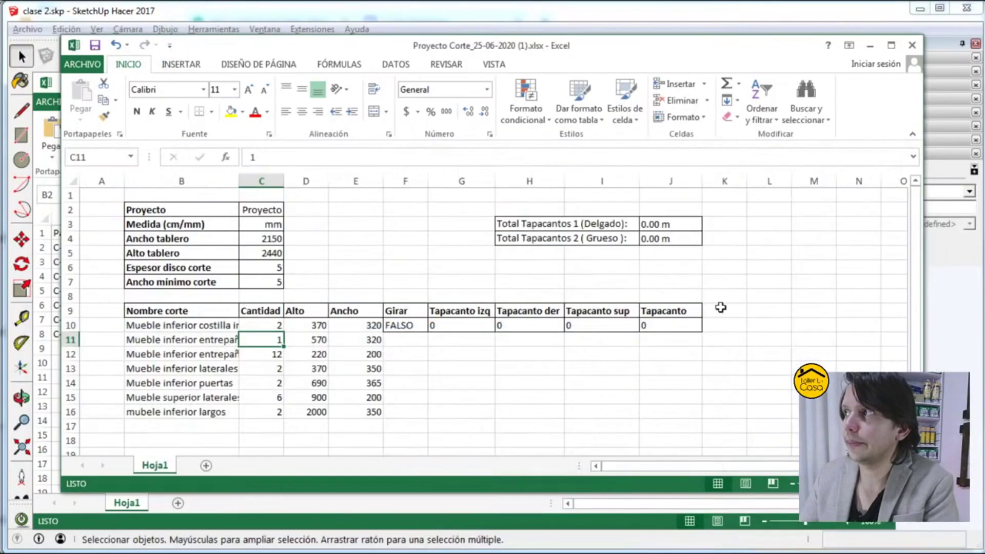
{"action": "key", "text": "alt+Tab"}
{"action": "left_click", "coordinate": [264, 22]}
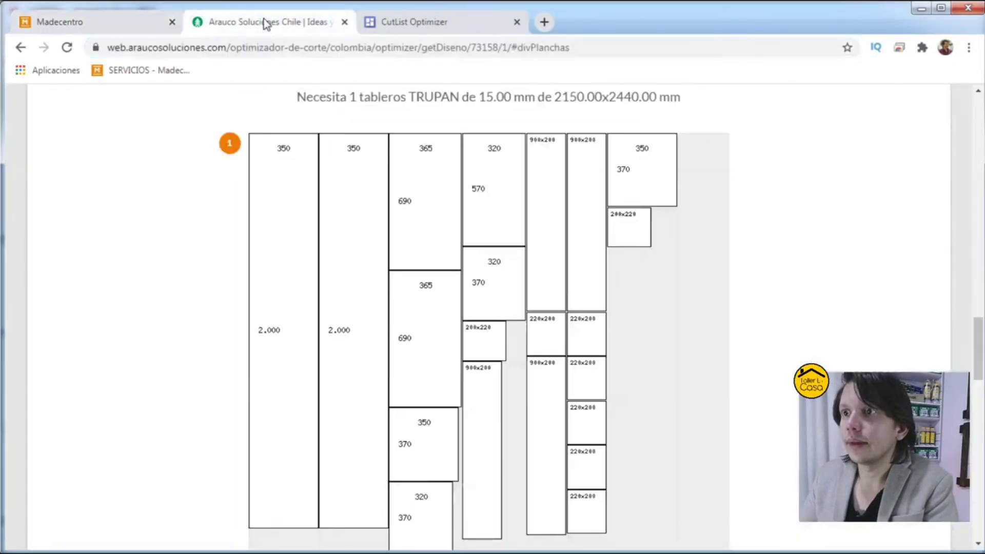
{"action": "scroll", "coordinate": [314, 307], "scroll_direction": "up", "scroll_amount": 20}
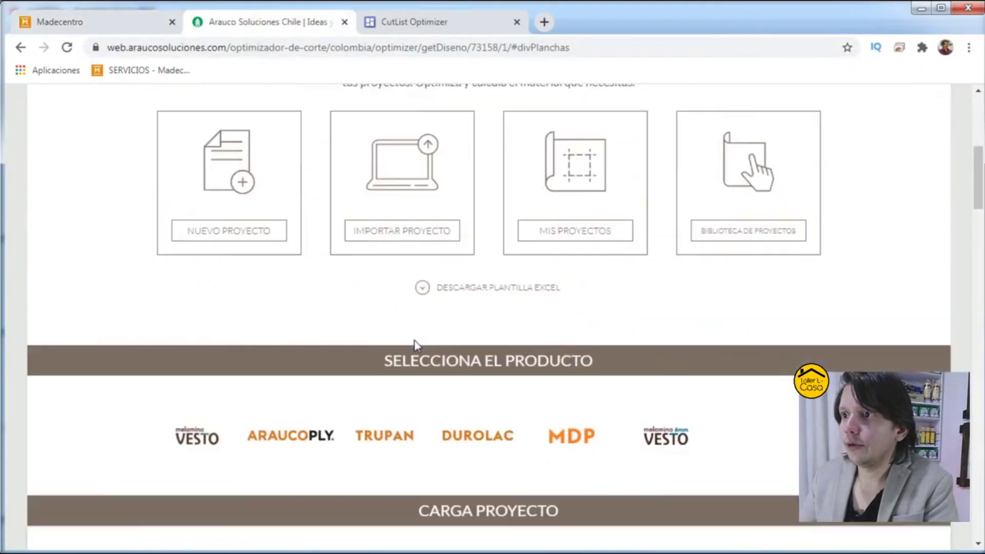
{"action": "scroll", "coordinate": [431, 418], "scroll_direction": "down", "scroll_amount": 7}
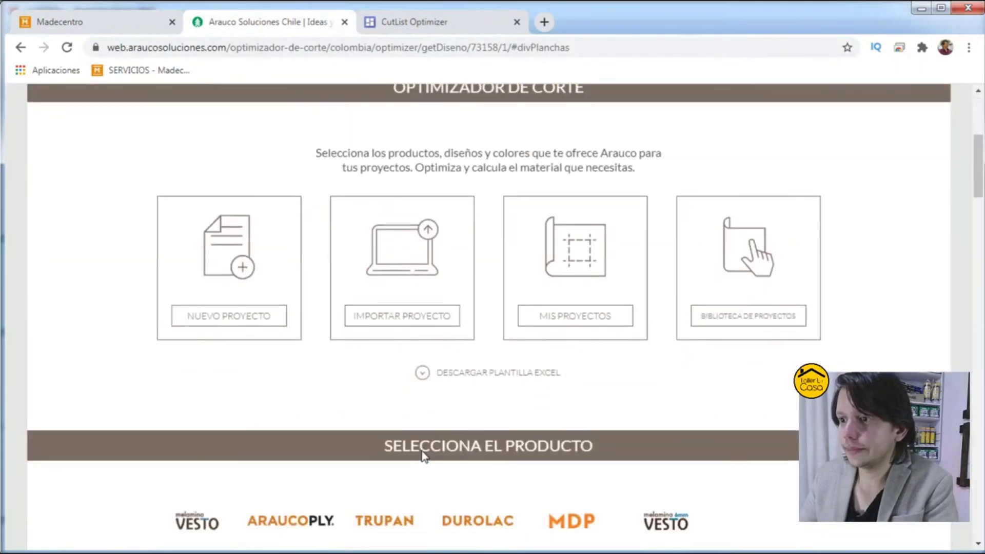
{"action": "left_click", "coordinate": [414, 252]}
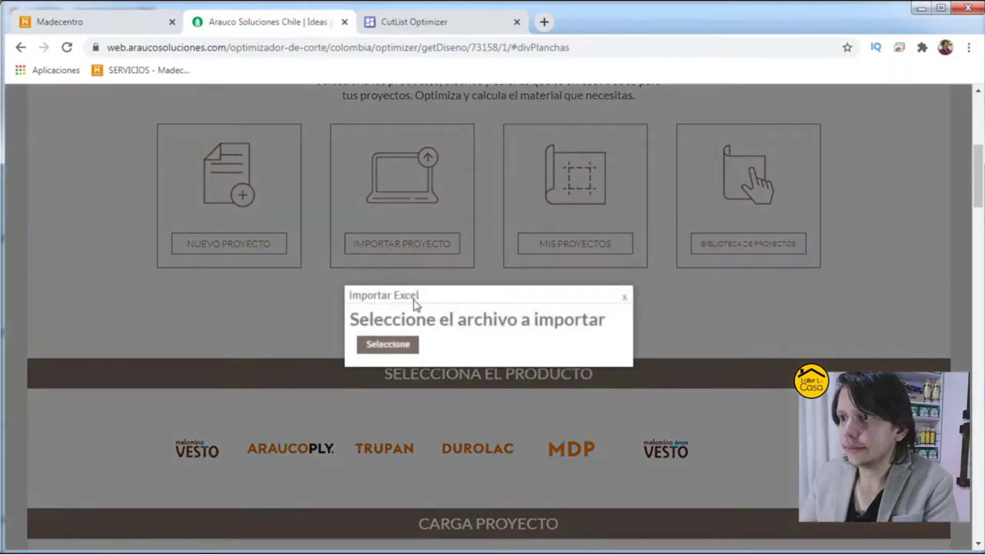
{"action": "left_click", "coordinate": [393, 343]}
{"action": "double_click", "coordinate": [220, 101]}
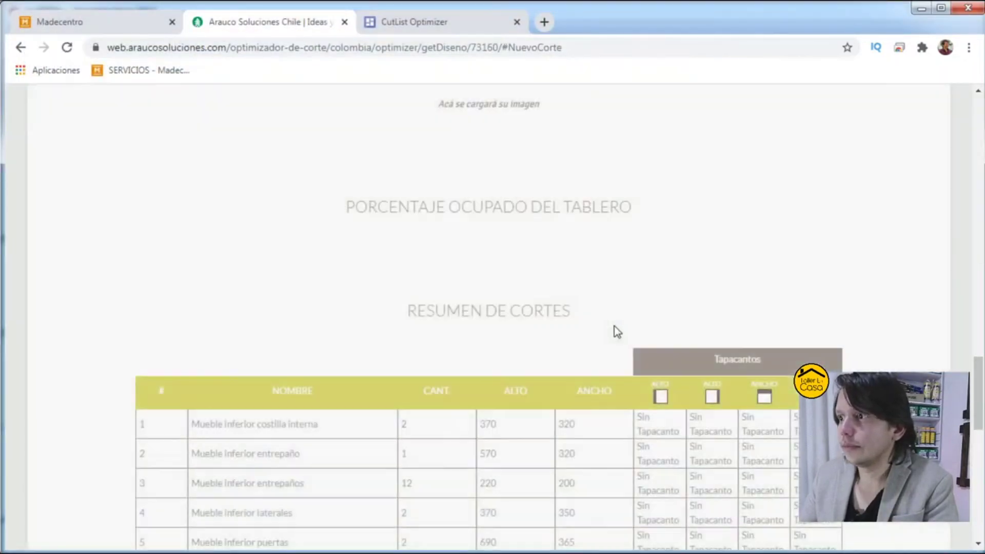
Step: Calculate the board layout for the imported parts in Arauco and review it alongside the SketchUp furniture model
{"action": "scroll", "coordinate": [719, 338], "scroll_direction": "up", "scroll_amount": 7}
{"action": "scroll", "coordinate": [725, 339], "scroll_direction": "up", "scroll_amount": 4}
{"action": "scroll", "coordinate": [725, 340], "scroll_direction": "up", "scroll_amount": 5}
{"action": "left_click", "coordinate": [772, 300]}
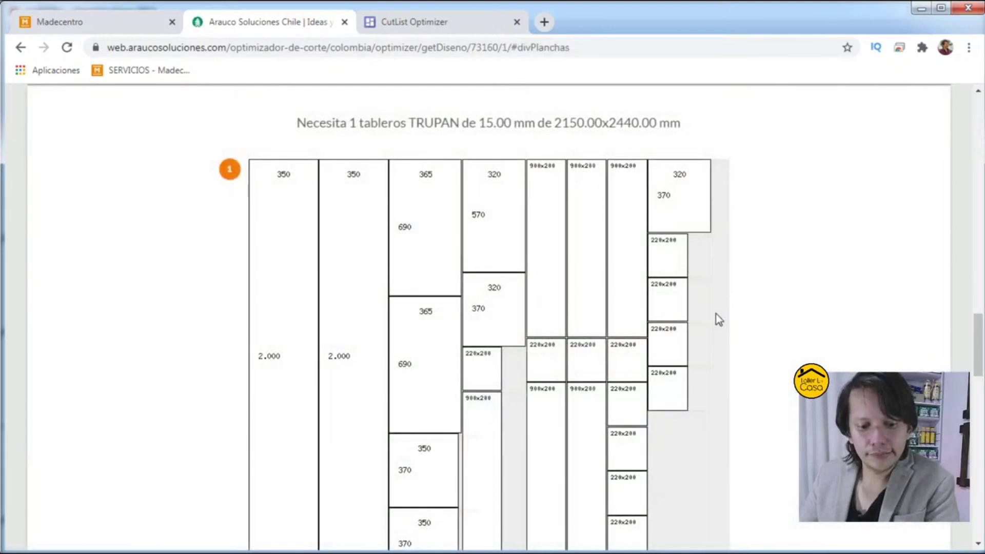
{"action": "scroll", "coordinate": [716, 315], "scroll_direction": "down", "scroll_amount": 4}
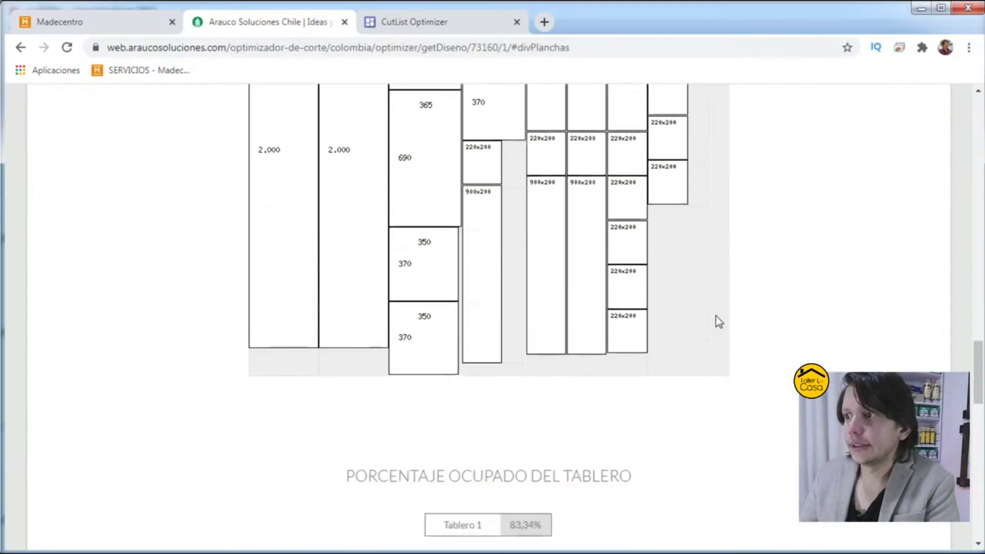
{"action": "scroll", "coordinate": [716, 316], "scroll_direction": "down", "scroll_amount": 3}
{"action": "scroll", "coordinate": [716, 316], "scroll_direction": "up", "scroll_amount": 7}
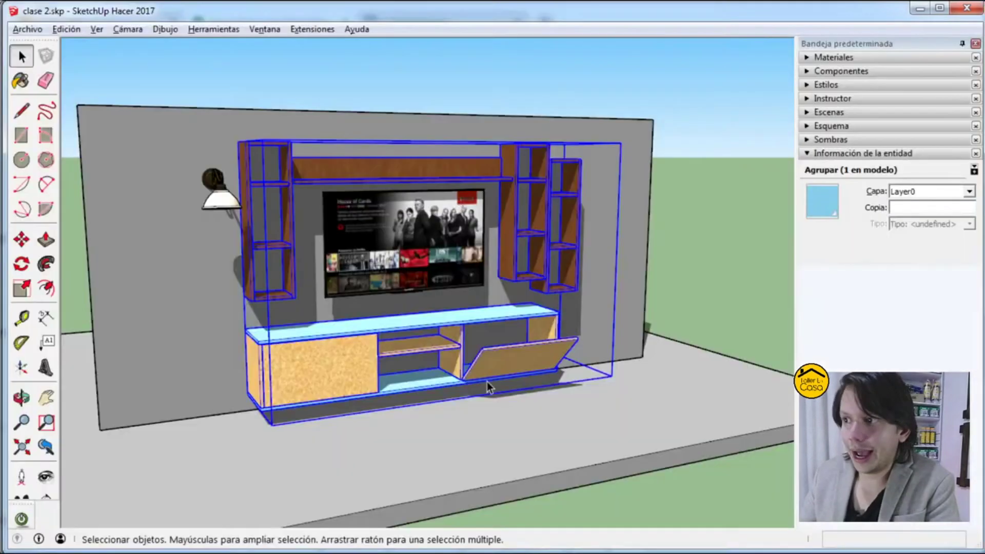
{"action": "middle_click_drag", "start_coordinate": [488, 385], "coordinate": [597, 163]}
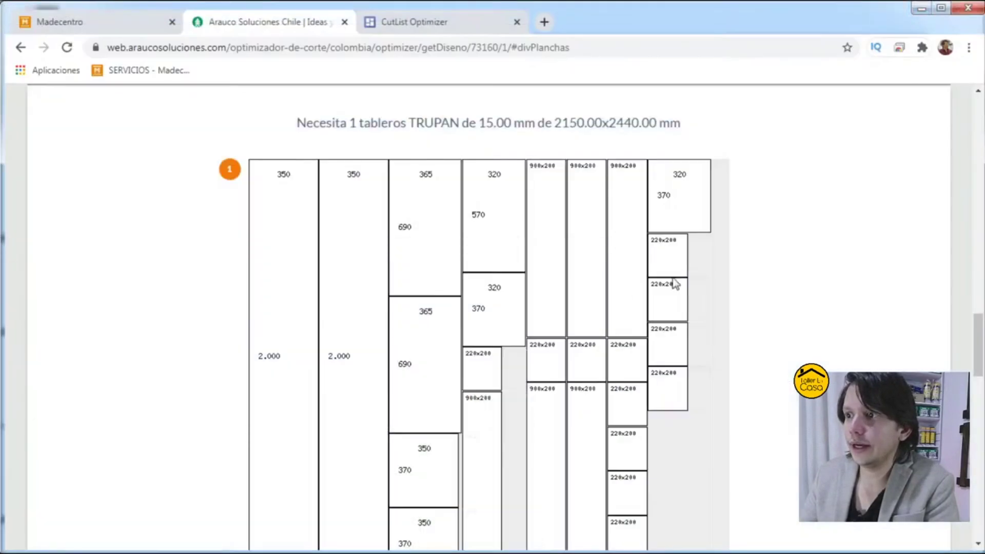
{"action": "scroll", "coordinate": [744, 279], "scroll_direction": "down", "scroll_amount": 3}
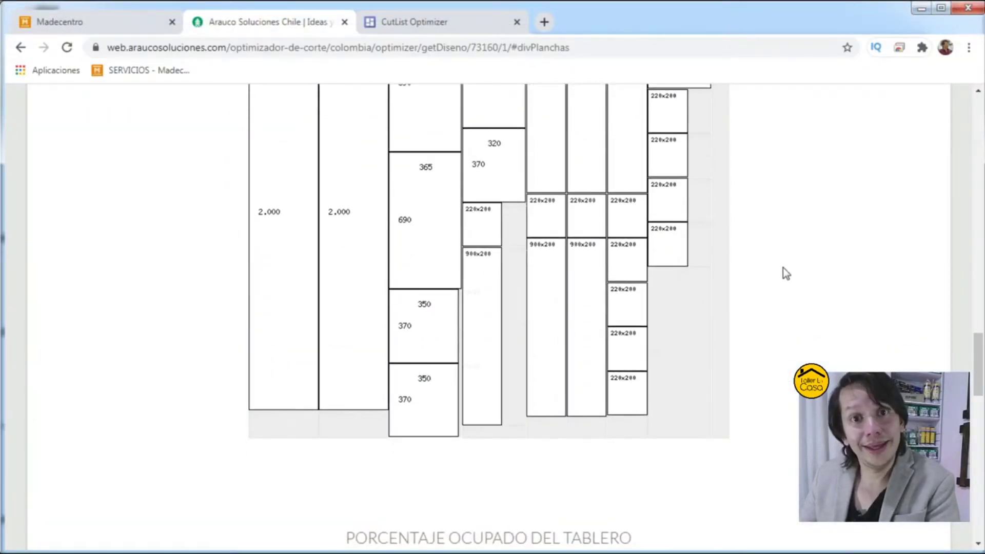
Step: In the Libro1 workbook, move the Description column after Width(W) and copy the range B2:E8 for Madecentro
{"action": "left_click", "coordinate": [88, 22]}
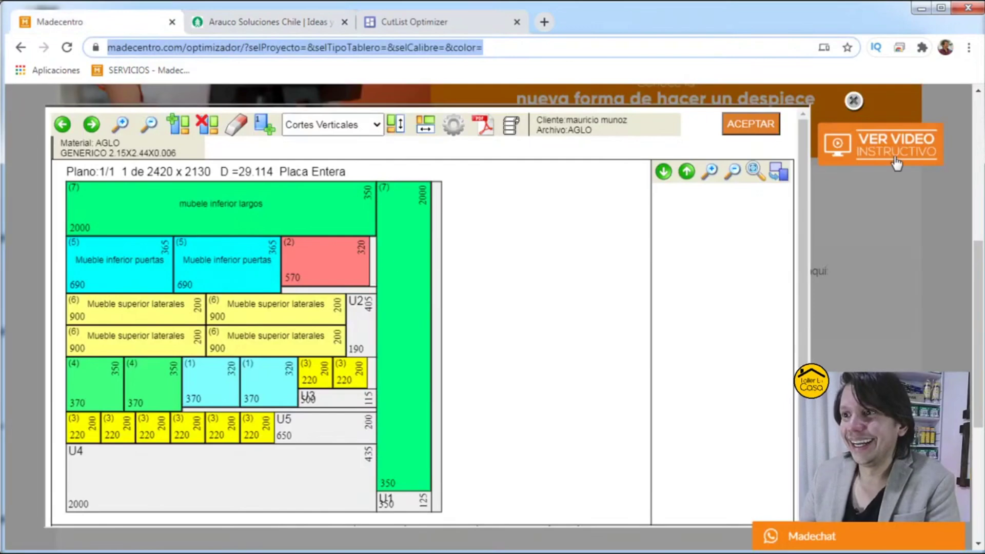
{"action": "left_click", "coordinate": [820, 118]}
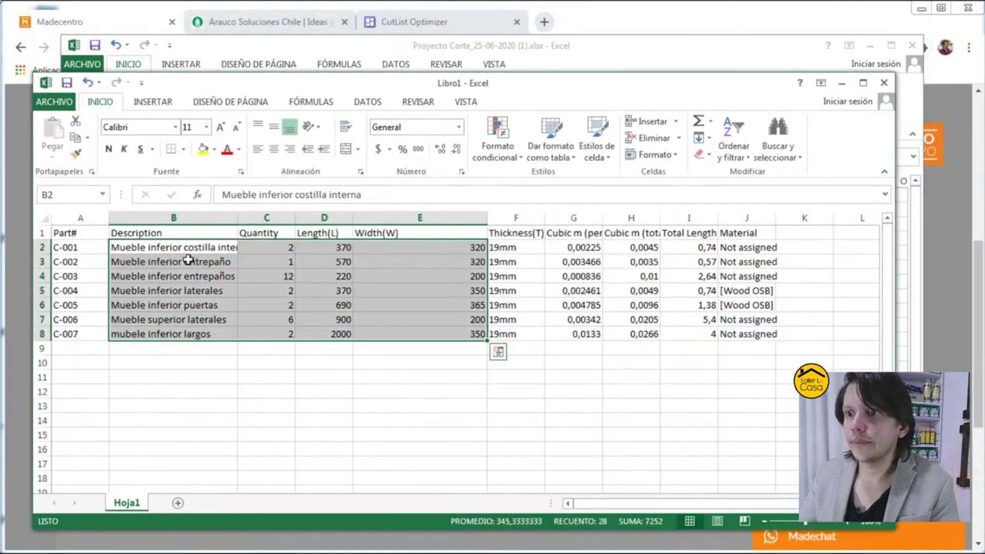
{"action": "left_click", "coordinate": [190, 213]}
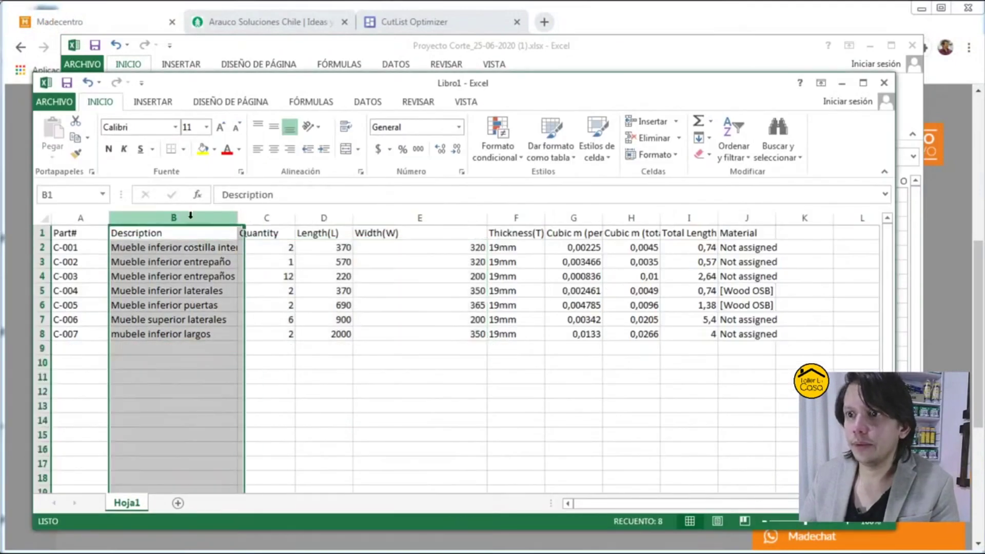
{"action": "left_click_drag", "start_coordinate": [175, 226], "coordinate": [500, 234], "text": "shift"}
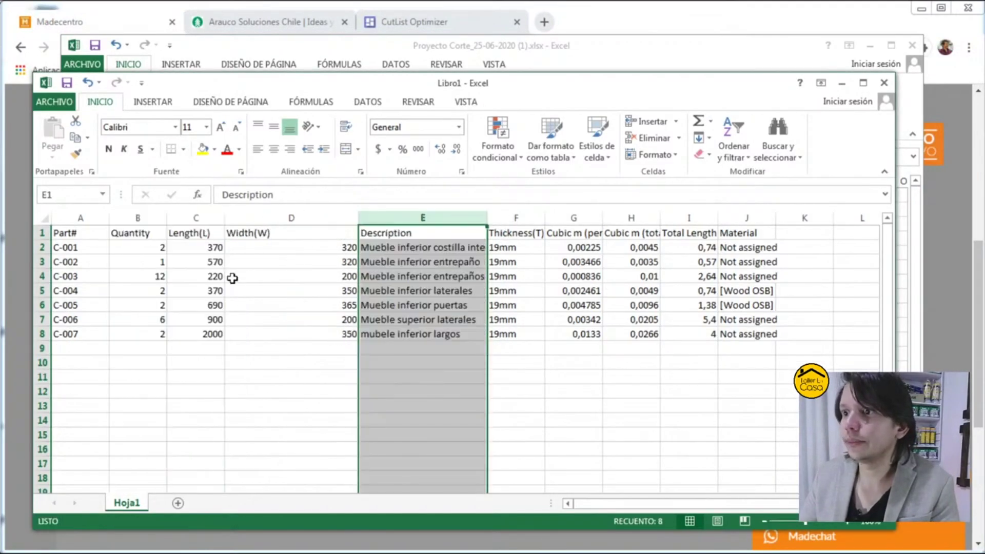
{"action": "left_click_drag", "start_coordinate": [154, 247], "coordinate": [413, 333]}
{"action": "key", "text": "ctrl+c"}
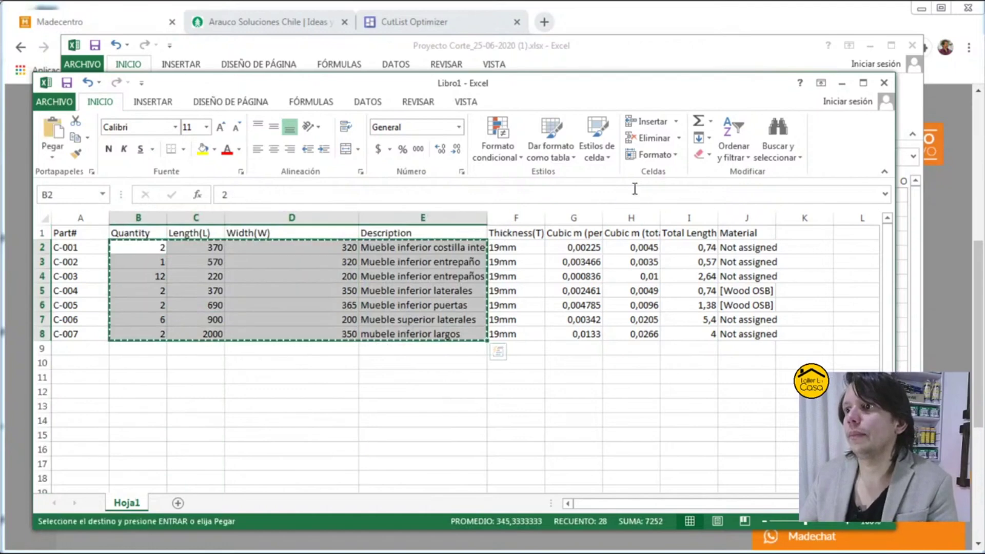
Step: Replace the parts in Madecentro's measurement table with the copied rows, generate the cutting plan and enlarge the board layout
{"action": "left_click", "coordinate": [837, 26]}
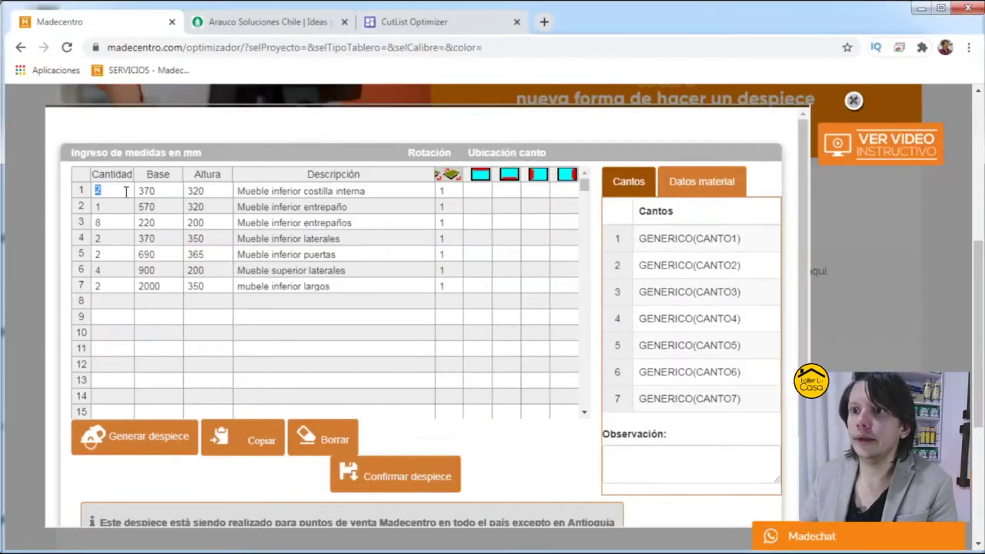
{"action": "left_click", "coordinate": [128, 439]}
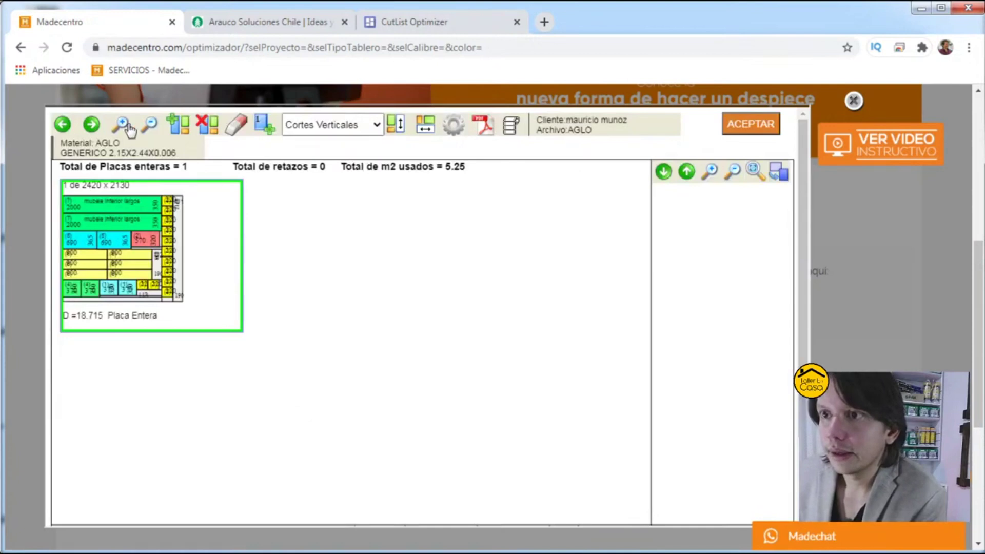
{"action": "left_click", "coordinate": [123, 126]}
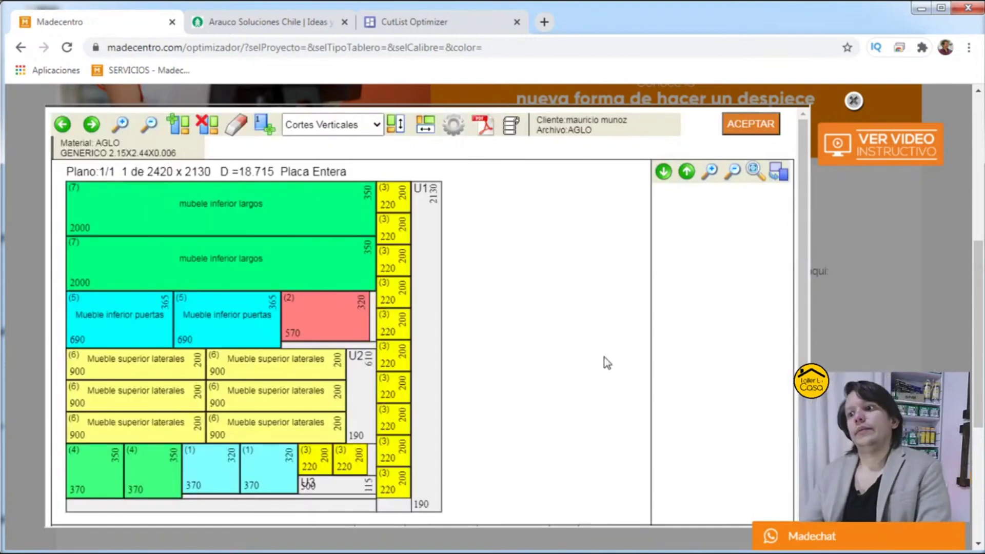
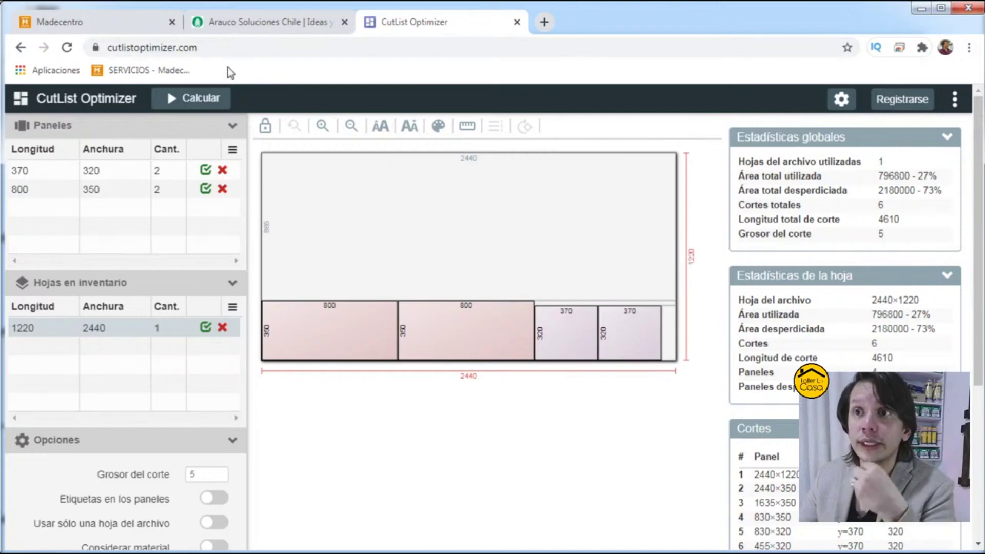
Step: Examine the generated Madecentro cutting plan for the 2420 x 2130 board
{"action": "left_click", "coordinate": [98, 22]}
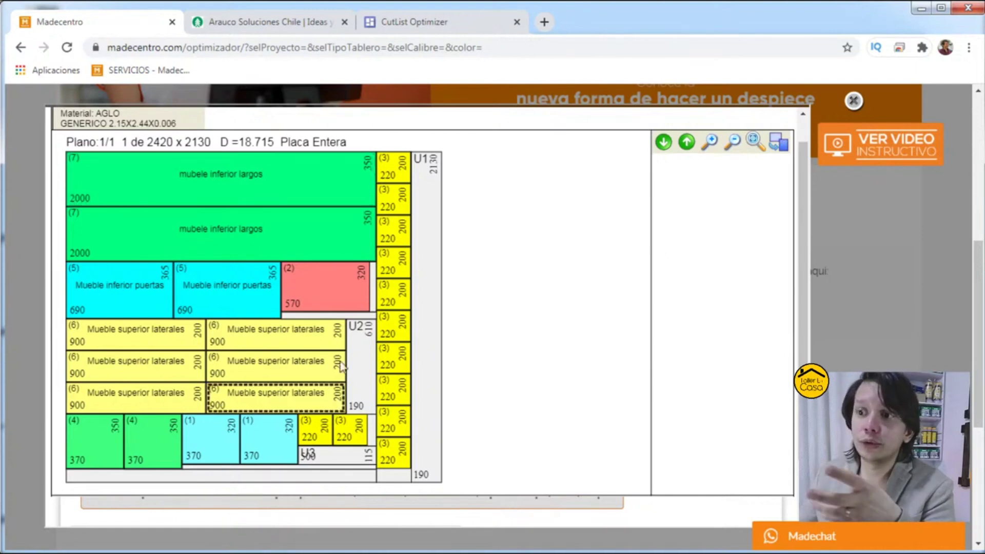
{"action": "scroll", "coordinate": [528, 369], "scroll_direction": "up", "scroll_amount": 1}
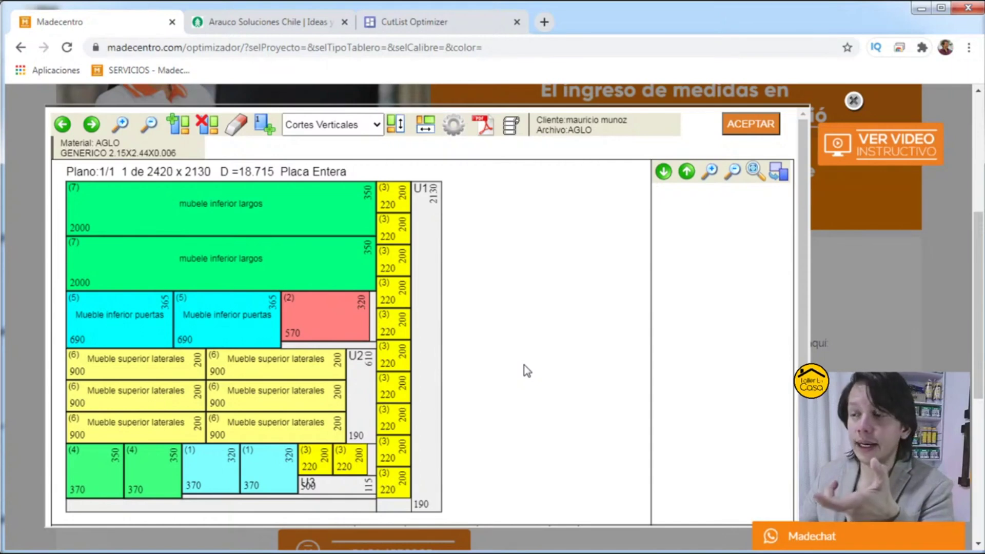
{"action": "scroll", "coordinate": [523, 368], "scroll_direction": "down", "scroll_amount": 3}
{"action": "scroll", "coordinate": [519, 368], "scroll_direction": "up", "scroll_amount": 3}
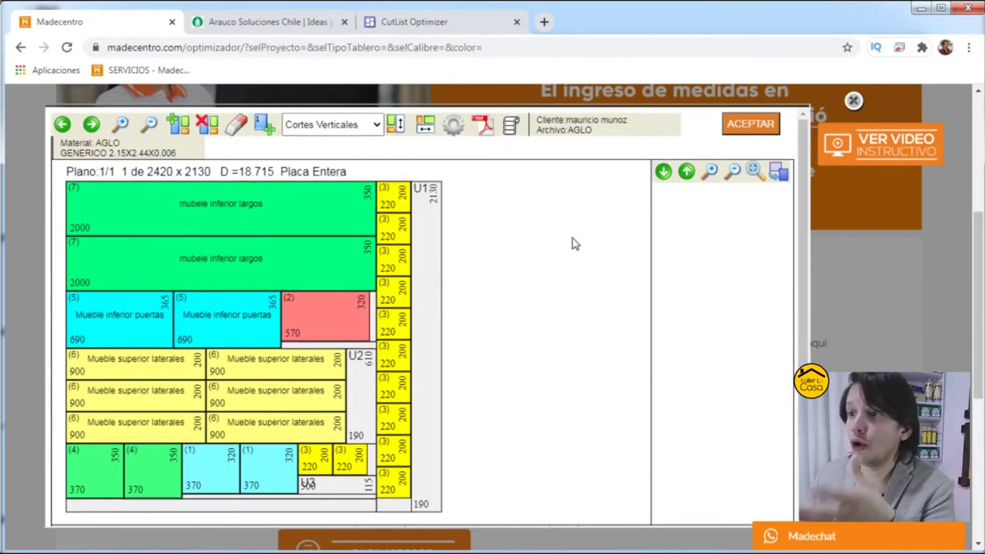
Step: In the Arauco project, change the material to ARAUCOPLY with a 2440 x 1220 board and recalculate the cuts
{"action": "left_click", "coordinate": [286, 21]}
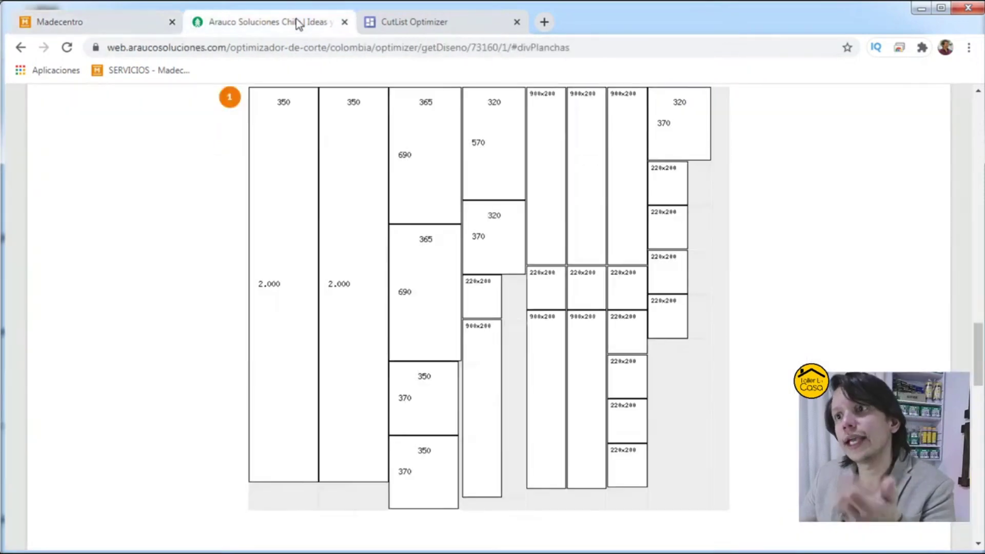
{"action": "scroll", "coordinate": [742, 395], "scroll_direction": "up", "scroll_amount": 15}
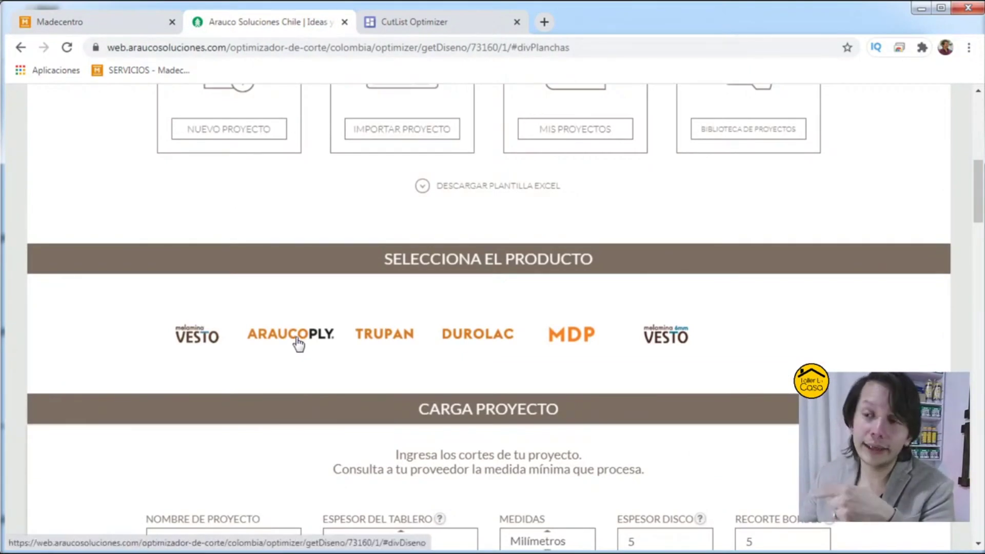
{"action": "left_click", "coordinate": [298, 343]}
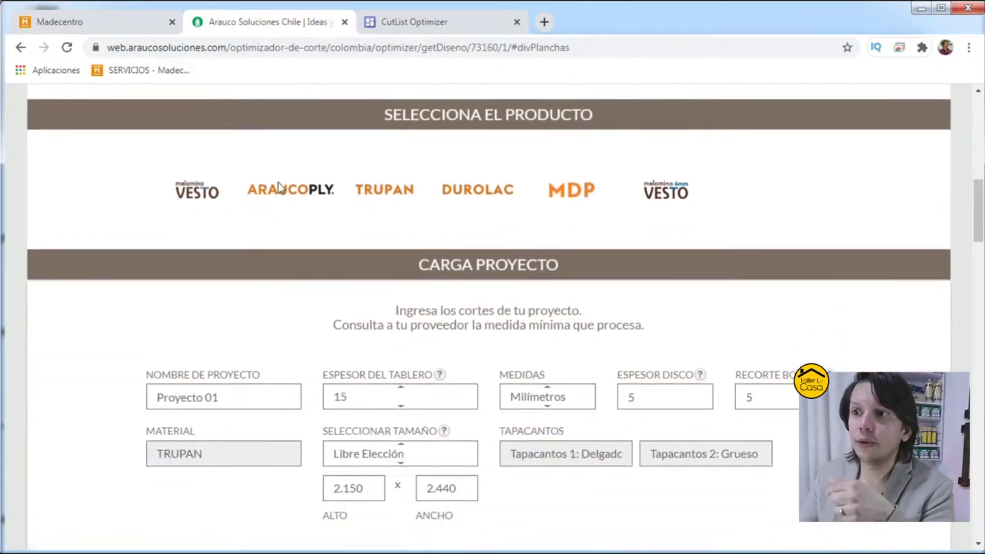
{"action": "left_click", "coordinate": [279, 188]}
{"action": "left_click", "coordinate": [493, 299]}
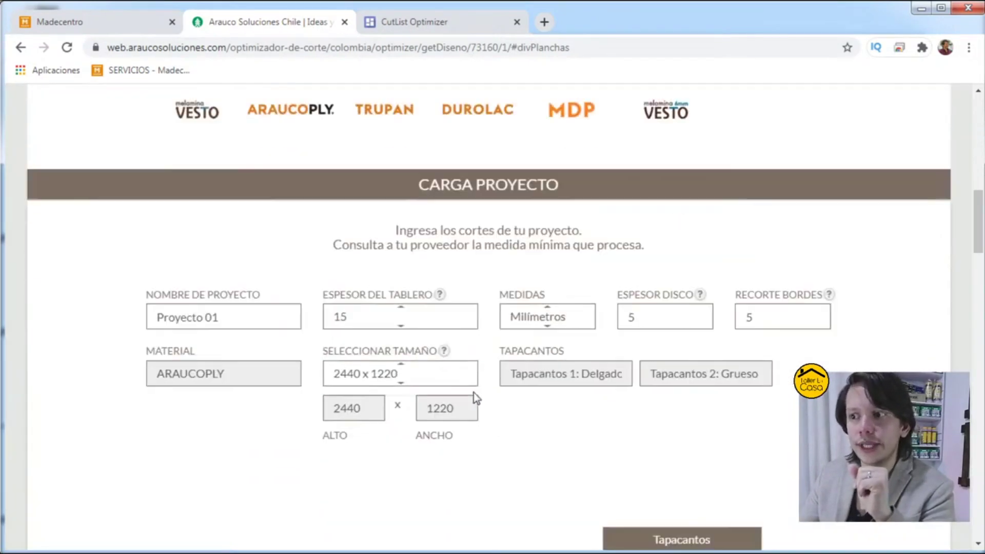
{"action": "scroll", "coordinate": [472, 387], "scroll_direction": "up", "scroll_amount": 6}
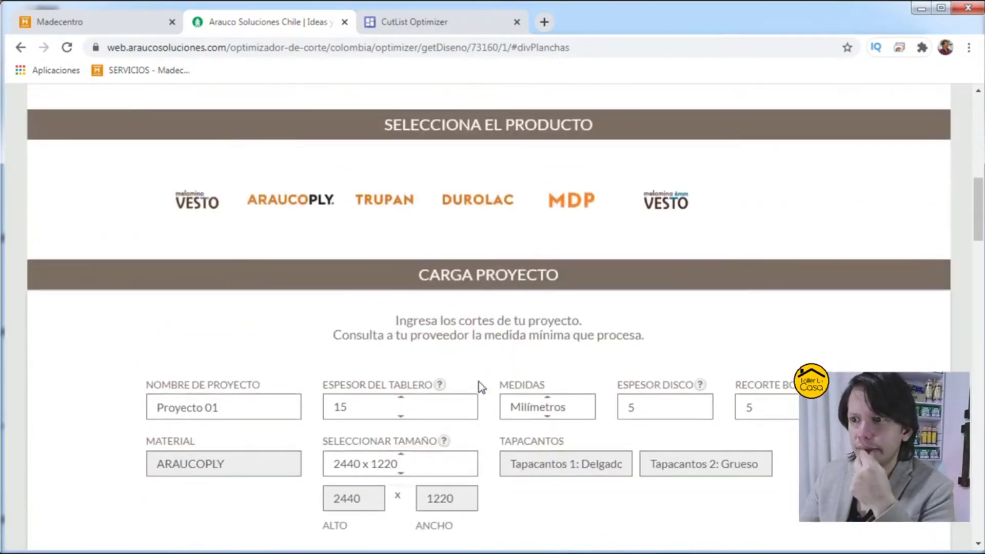
{"action": "scroll", "coordinate": [480, 388], "scroll_direction": "down", "scroll_amount": 12}
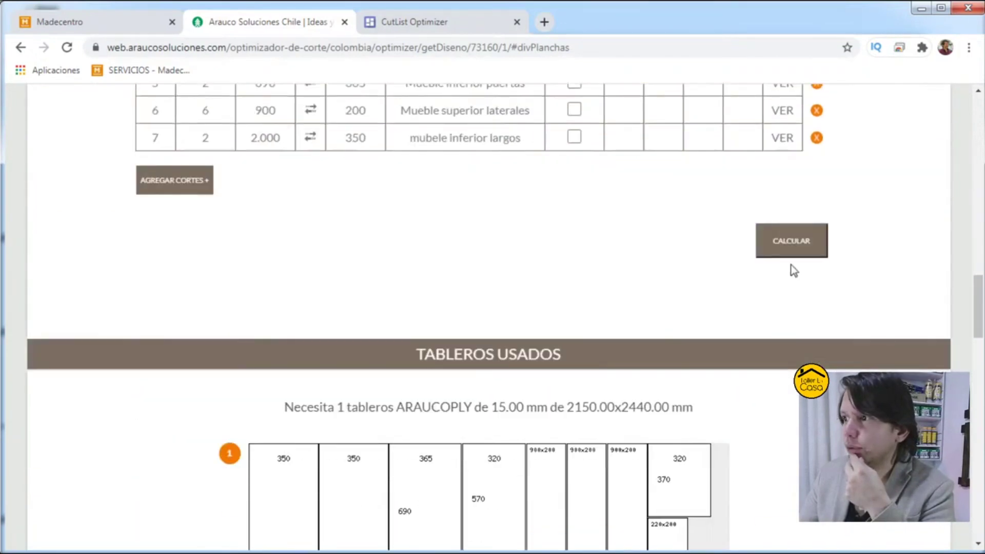
{"action": "left_click", "coordinate": [793, 242]}
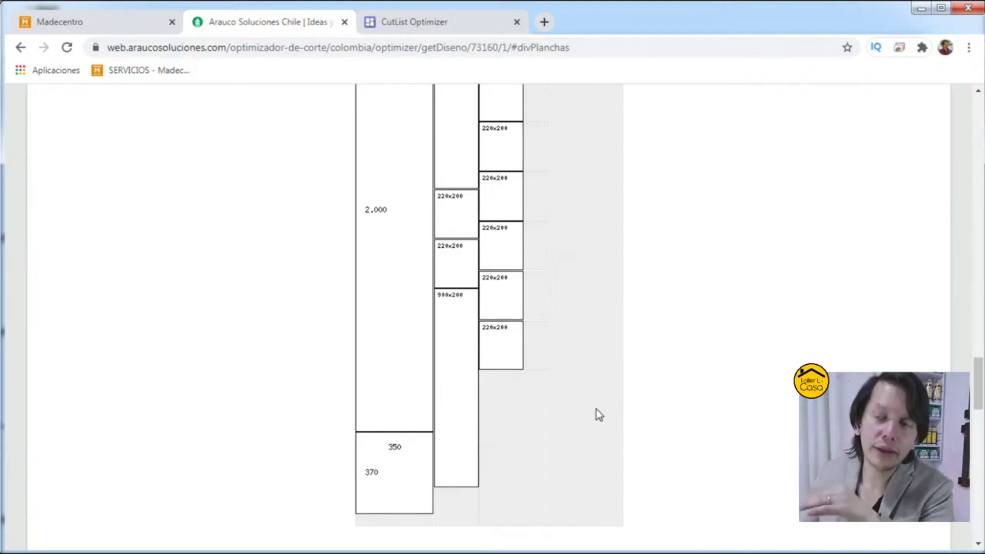
{"action": "scroll", "coordinate": [698, 298], "scroll_direction": "up", "scroll_amount": 10}
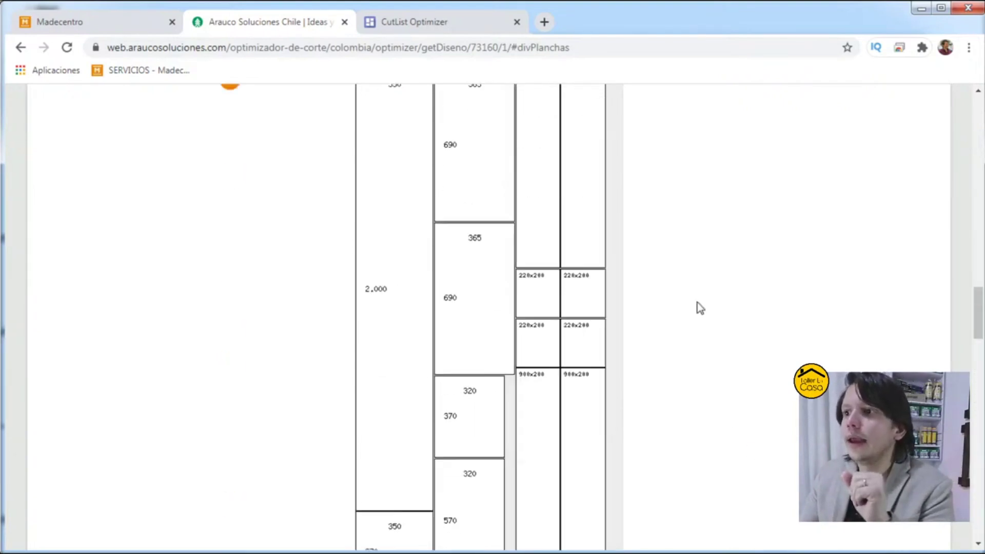
{"action": "scroll", "coordinate": [698, 308], "scroll_direction": "up", "scroll_amount": 15}
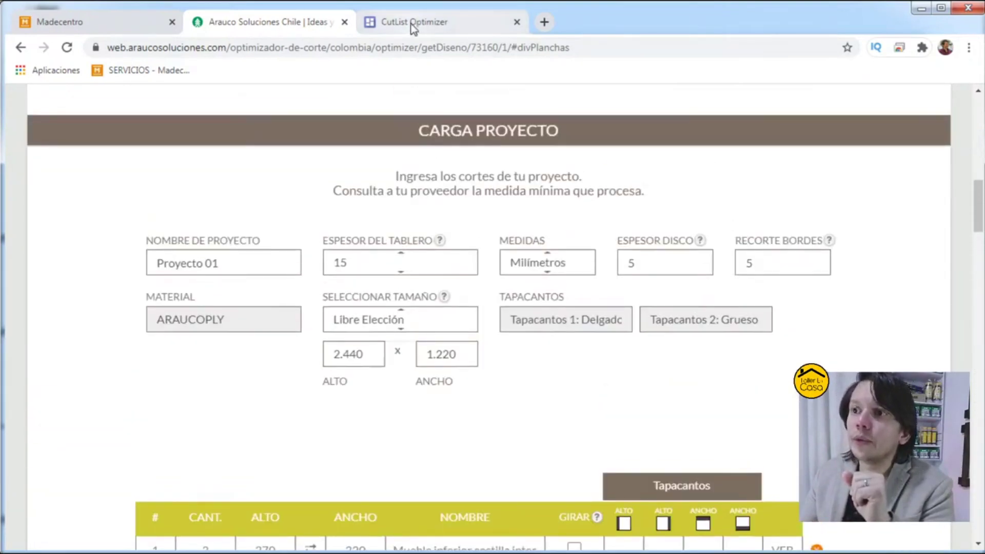
Step: In CutList Optimizer, set the inventory sheet's length and width to 1500 x 1500
{"action": "left_click", "coordinate": [413, 23]}
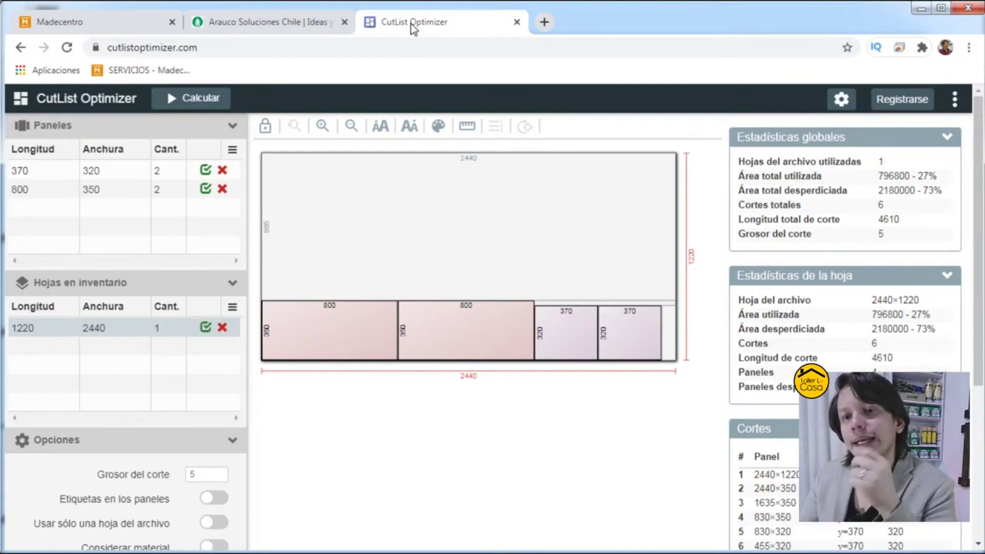
{"action": "left_click", "coordinate": [55, 329]}
{"action": "left_click", "coordinate": [49, 325]}
{"action": "type", "text": "1000"}
{"action": "left_click", "coordinate": [116, 330]}
{"action": "left_click", "coordinate": [115, 326]}
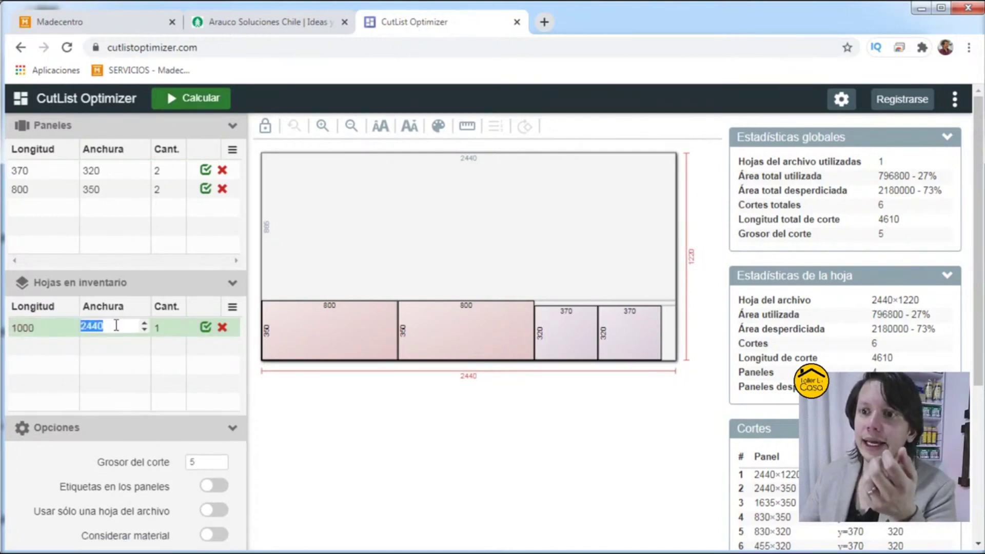
{"action": "left_click", "coordinate": [44, 326]}
{"action": "type", "text": "1500"}
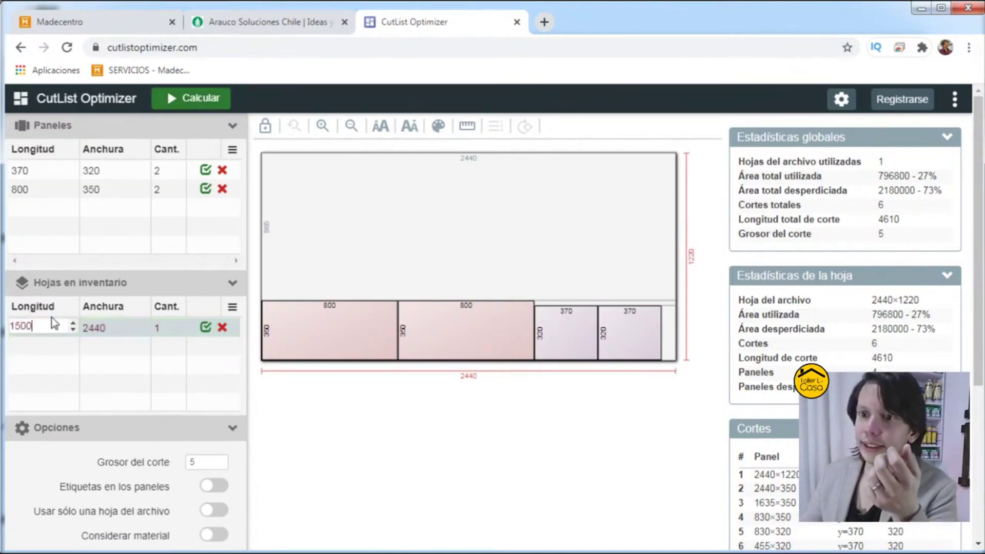
{"action": "left_click", "coordinate": [123, 331]}
{"action": "left_click", "coordinate": [124, 326]}
{"action": "type", "text": "1500"}
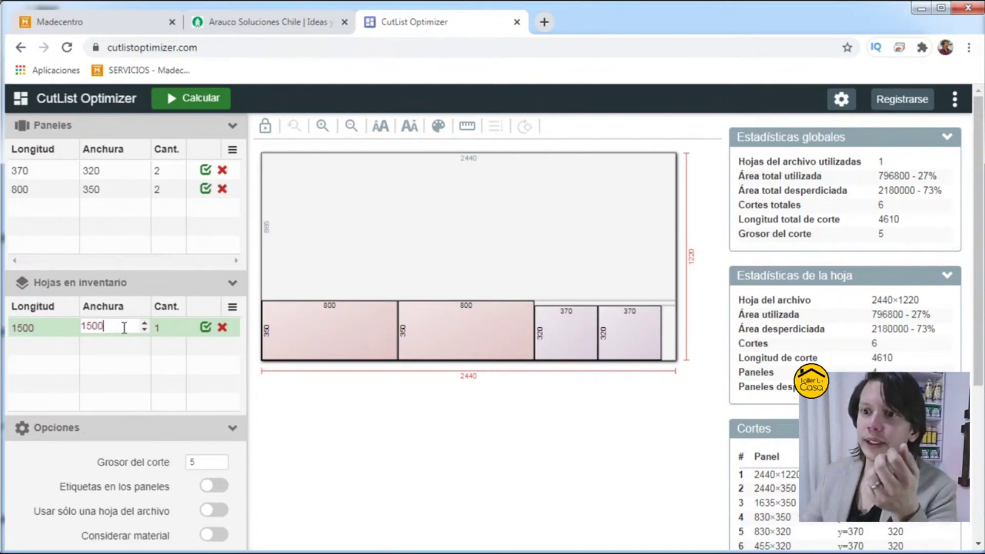
Step: Calculate the cutting layout for the 1500 x 1500 sheet and review the panel arrangement
{"action": "left_click", "coordinate": [326, 409]}
{"action": "left_click", "coordinate": [190, 98]}
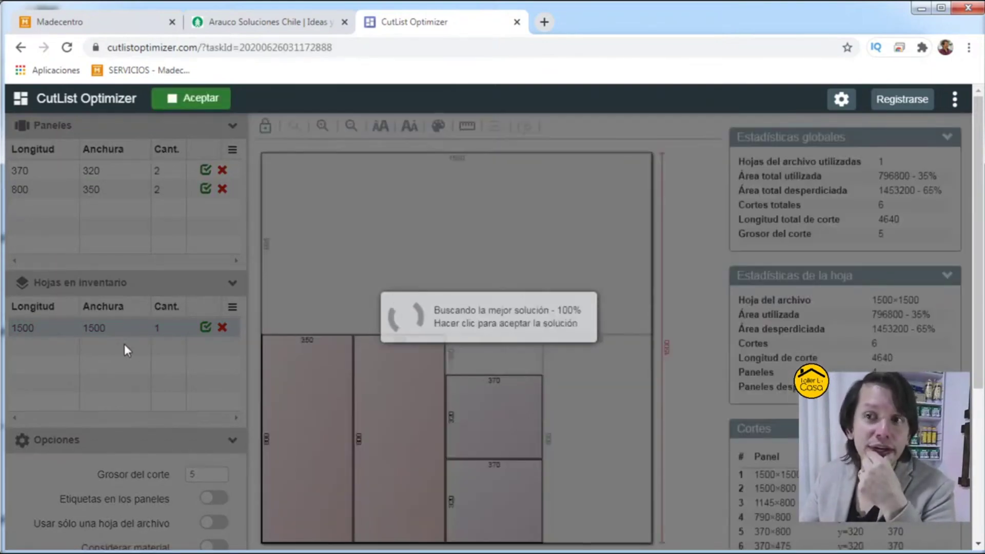
{"action": "left_click", "coordinate": [427, 277]}
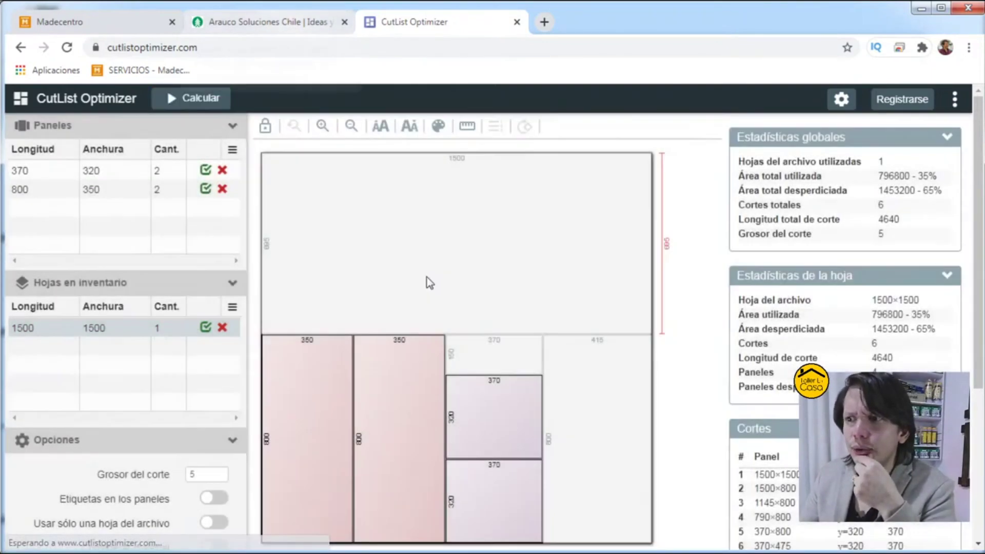
{"action": "scroll", "coordinate": [462, 298], "scroll_direction": "down", "scroll_amount": 3}
{"action": "scroll", "coordinate": [616, 379], "scroll_direction": "up", "scroll_amount": 1}
Step: In the Arauco project, set the free-choice board size to 1500 high by 1500 wide
{"action": "left_click", "coordinate": [282, 20]}
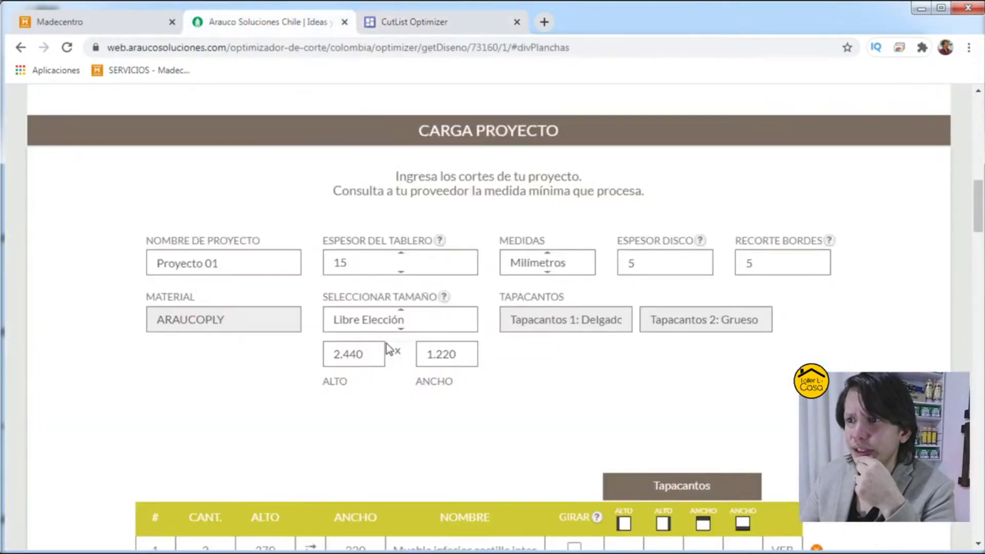
{"action": "double_click", "coordinate": [352, 354]}
{"action": "type", "text": "1500"}
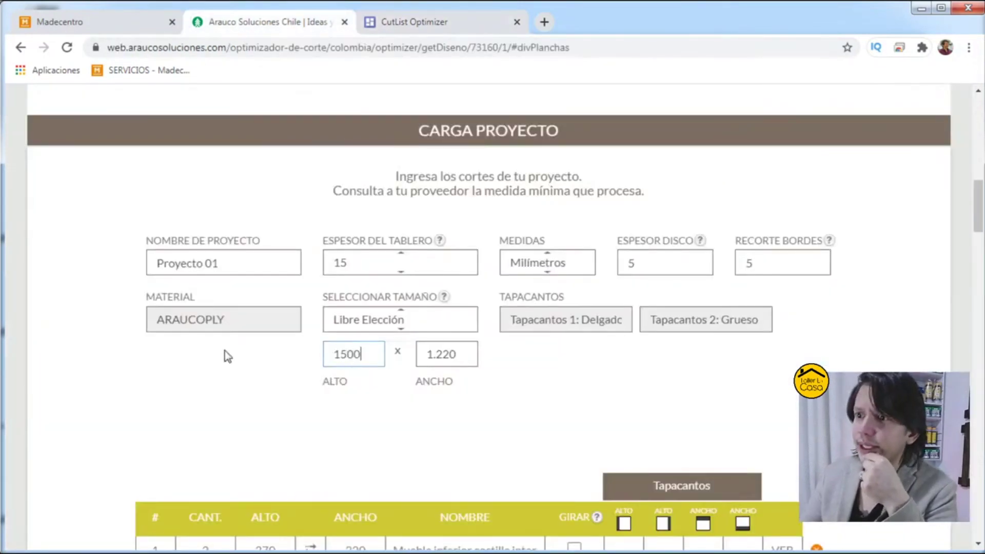
{"action": "key", "text": "Tab"}
{"action": "type", "text": "1500"}
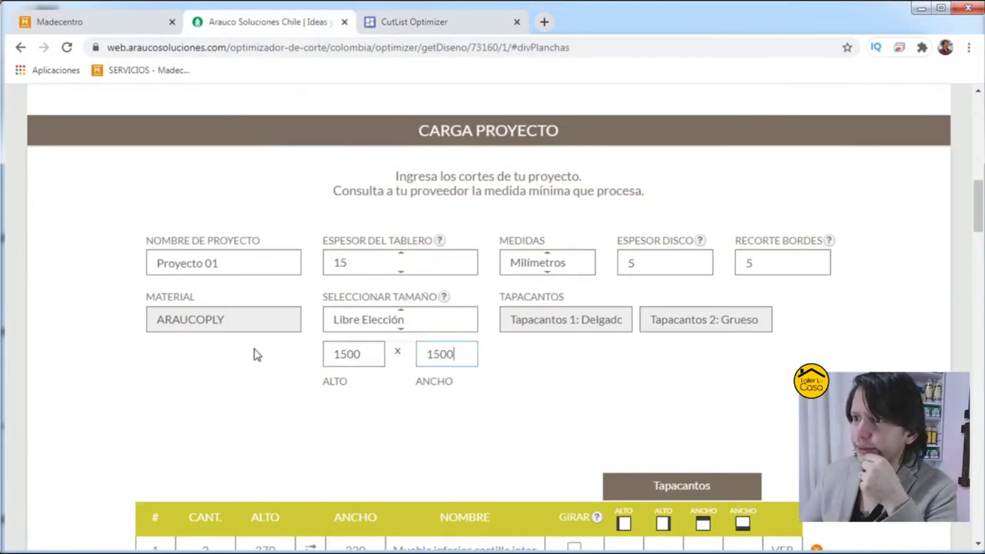
Step: Try to calculate the Arauco cuts for the 1500 x 1500 board
{"action": "scroll", "coordinate": [770, 398], "scroll_direction": "down", "scroll_amount": 7}
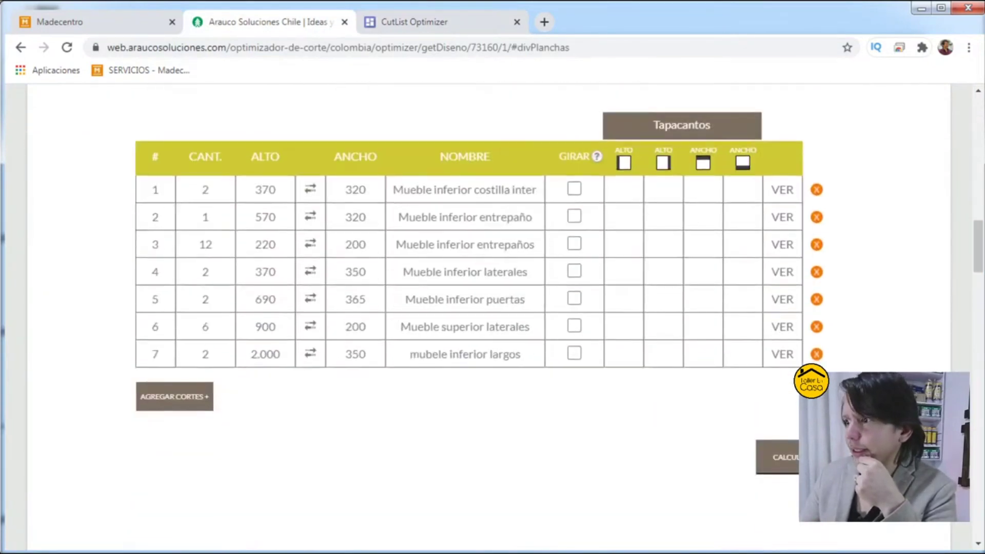
{"action": "left_click", "coordinate": [789, 458]}
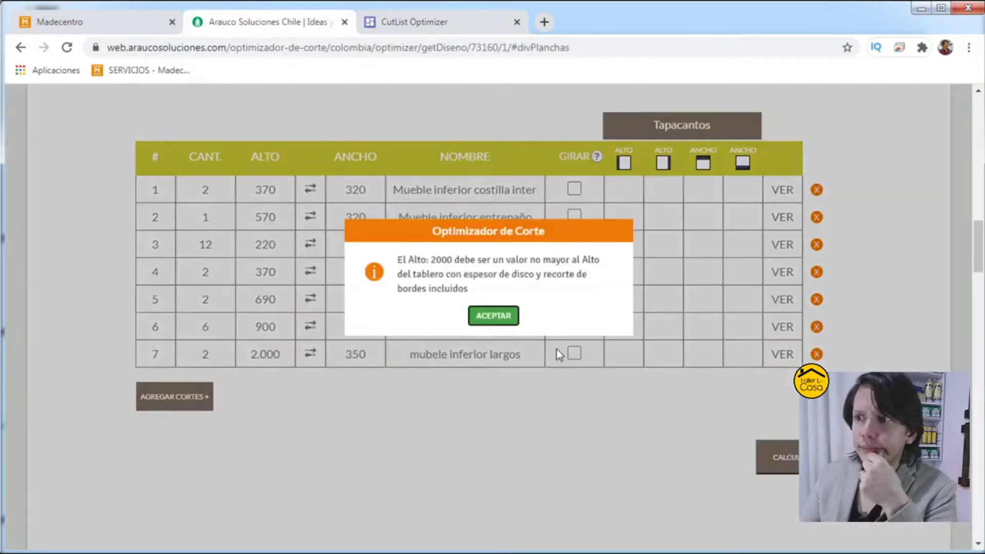
{"action": "left_click", "coordinate": [497, 316]}
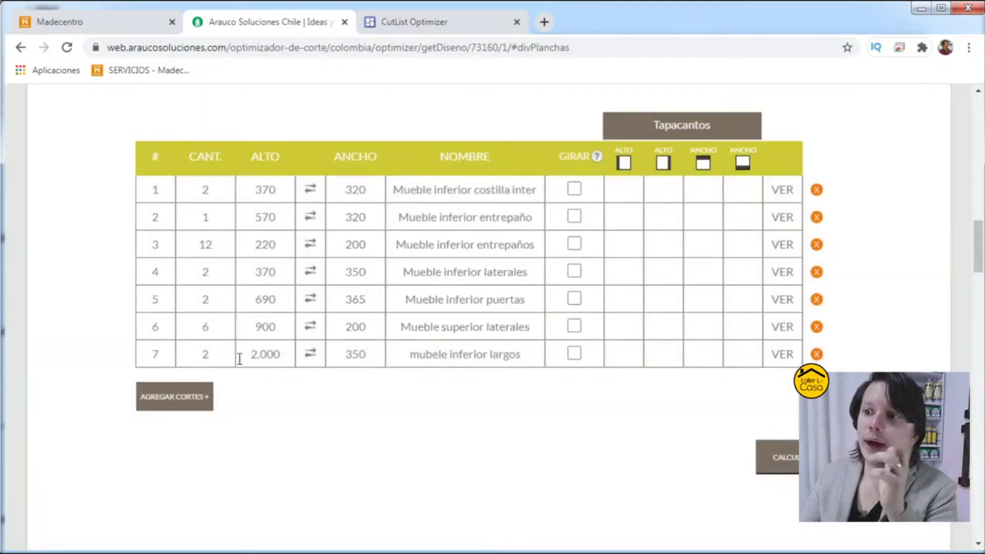
{"action": "scroll", "coordinate": [359, 400], "scroll_direction": "up", "scroll_amount": 3}
{"action": "scroll", "coordinate": [418, 469], "scroll_direction": "down", "scroll_amount": 3}
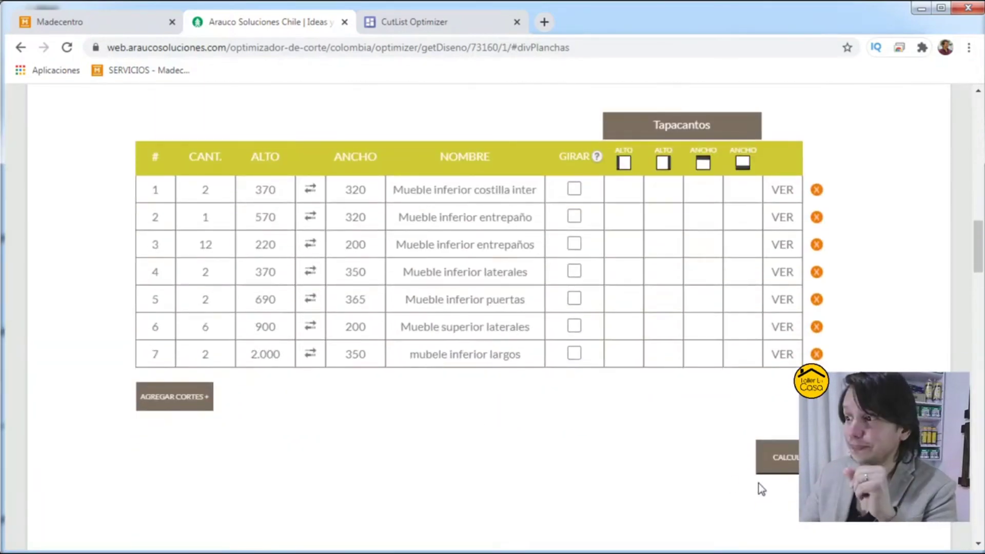
{"action": "left_click", "coordinate": [784, 458]}
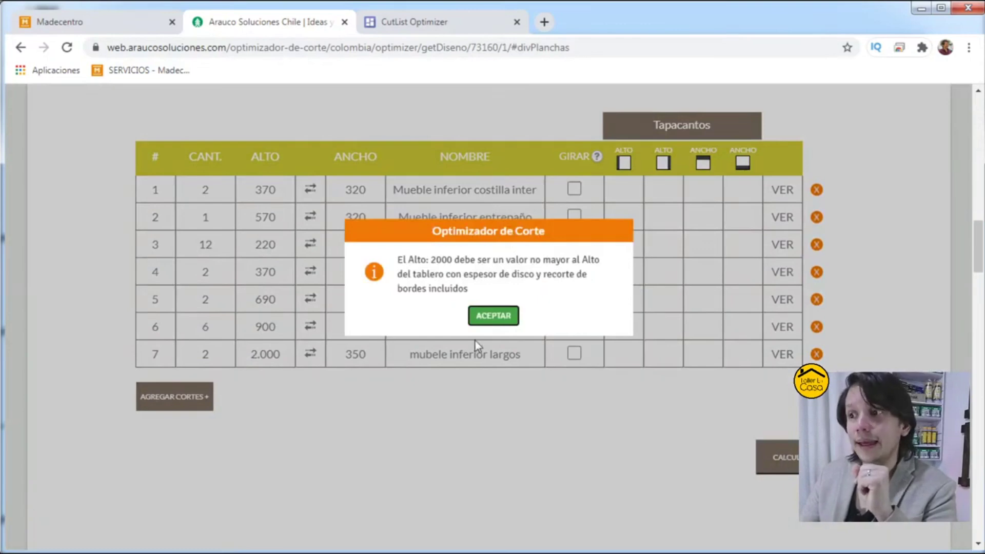
{"action": "left_click", "coordinate": [492, 316]}
Step: Check the board size against the part heights and delete the "mubele inferior largos" row from the Arauco cuts table
{"action": "scroll", "coordinate": [369, 259], "scroll_direction": "up", "scroll_amount": 10}
{"action": "scroll", "coordinate": [436, 405], "scroll_direction": "down", "scroll_amount": 7}
{"action": "scroll", "coordinate": [436, 406], "scroll_direction": "down", "scroll_amount": 2}
{"action": "scroll", "coordinate": [390, 277], "scroll_direction": "up", "scroll_amount": 3}
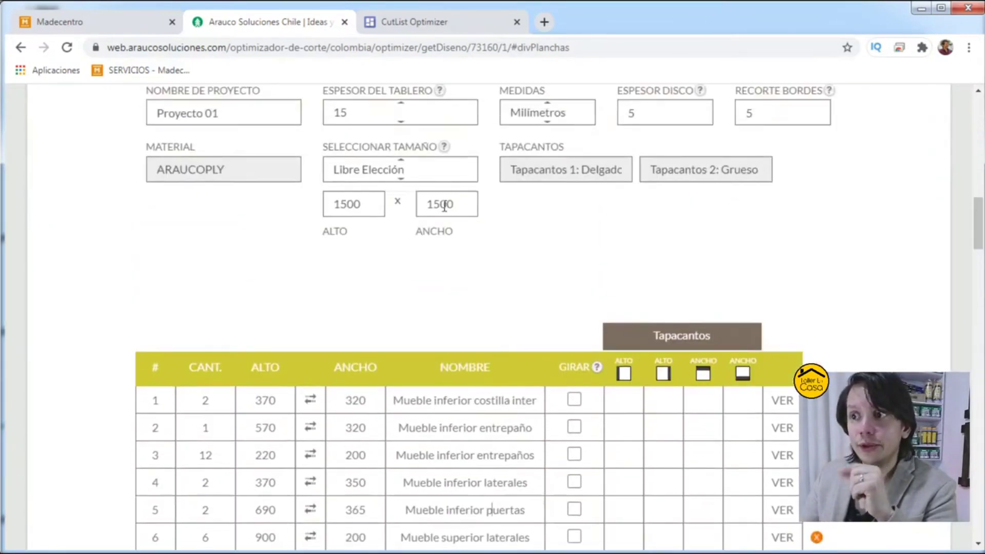
{"action": "scroll", "coordinate": [435, 322], "scroll_direction": "down", "scroll_amount": 4}
{"action": "left_click_drag", "start_coordinate": [245, 350], "coordinate": [284, 349]}
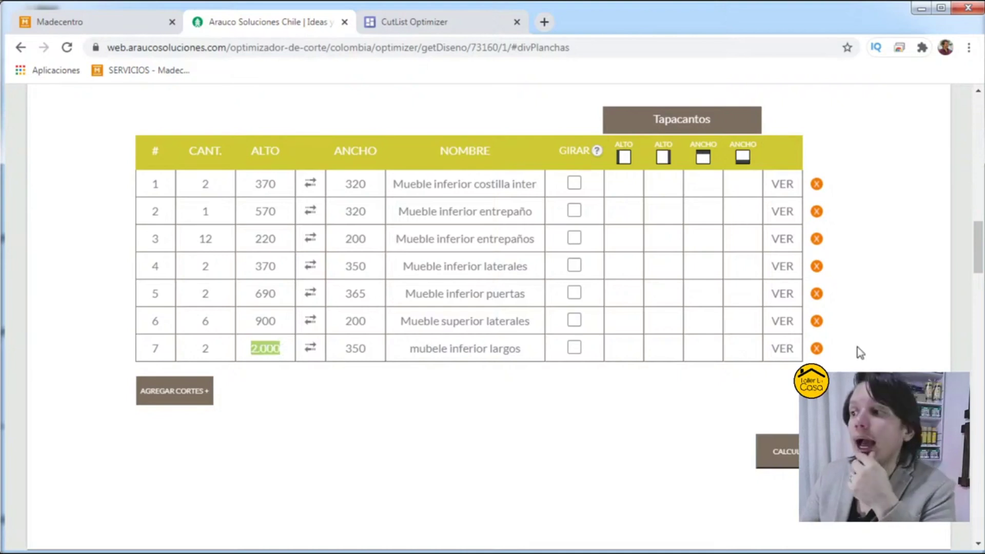
{"action": "left_click", "coordinate": [817, 349]}
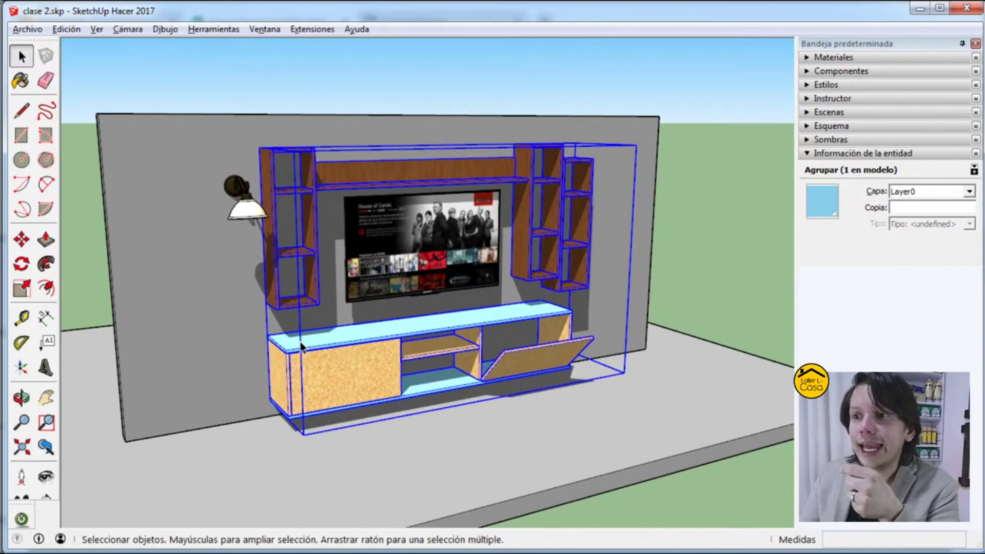
Step: In SketchUp, open the furniture group, inspect the lower cabinet's long top panel and leave the group
{"action": "double_click", "coordinate": [295, 347]}
{"action": "double_click", "coordinate": [295, 346]}
{"action": "left_click", "coordinate": [343, 339]}
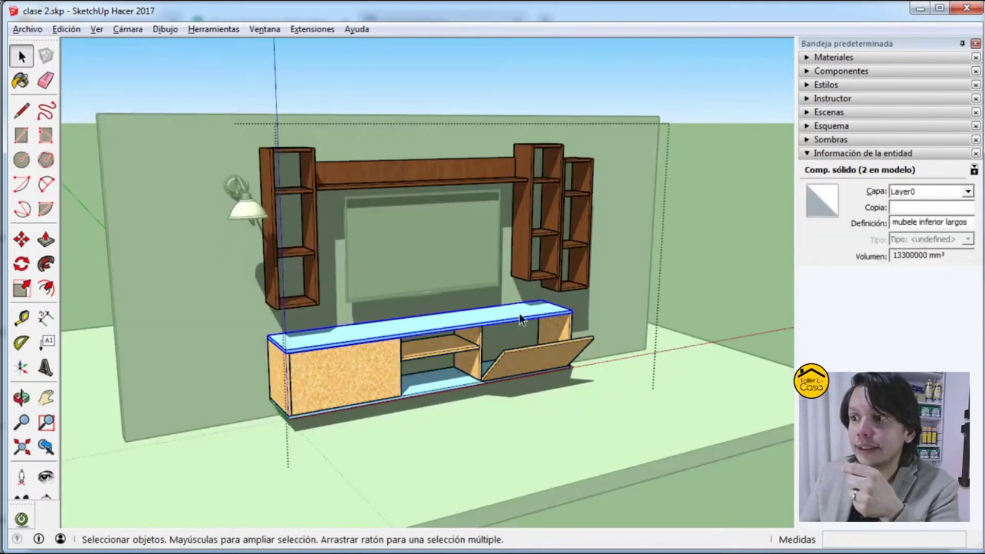
{"action": "left_click", "coordinate": [262, 500]}
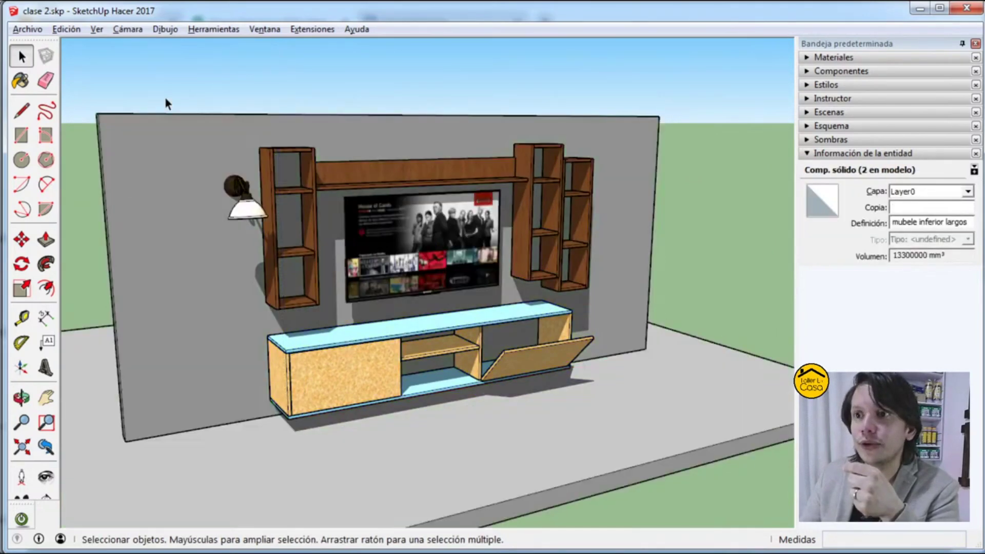
Step: Generate a Cut List report for the whole furniture group and dismiss its cutting diagram
{"action": "left_click", "coordinate": [308, 203]}
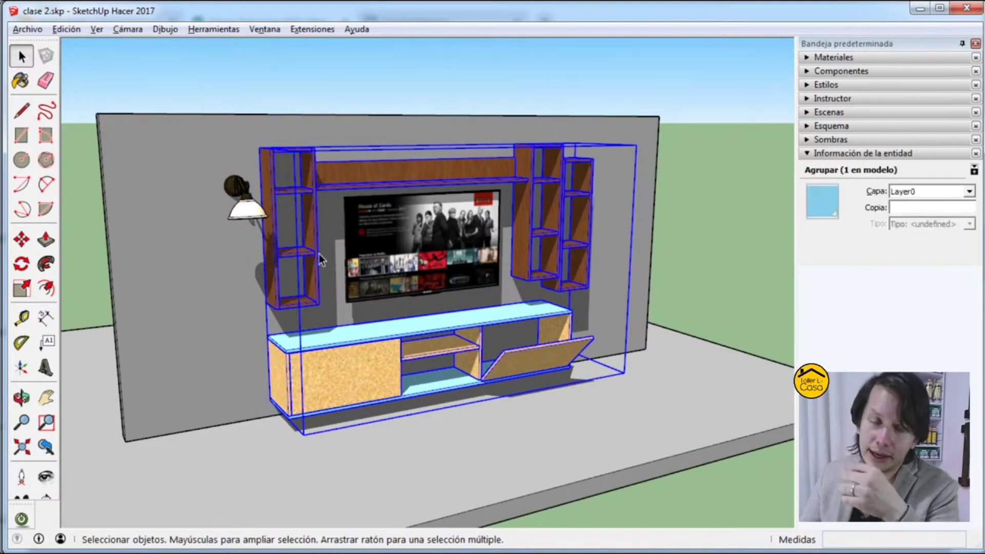
{"action": "left_click", "coordinate": [313, 29]}
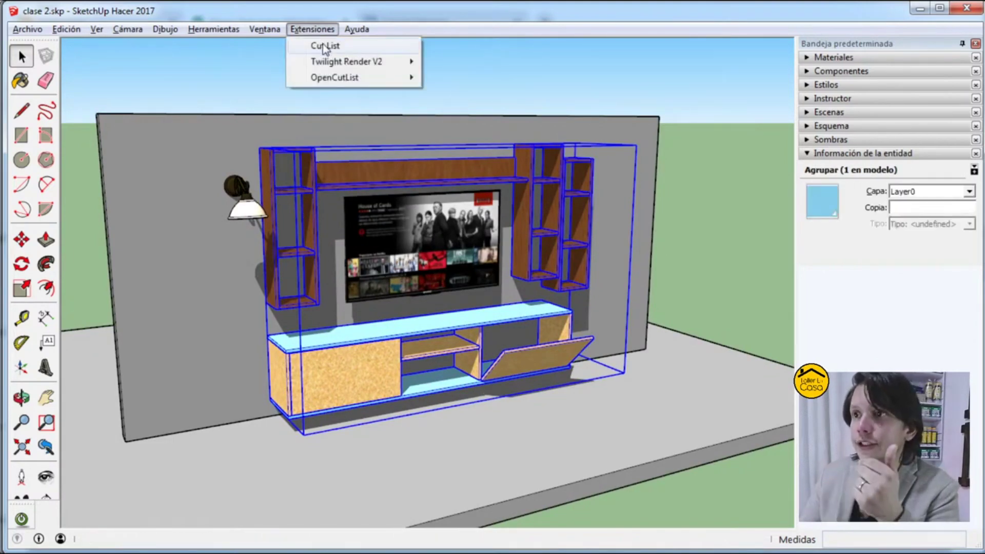
{"action": "left_click", "coordinate": [322, 43]}
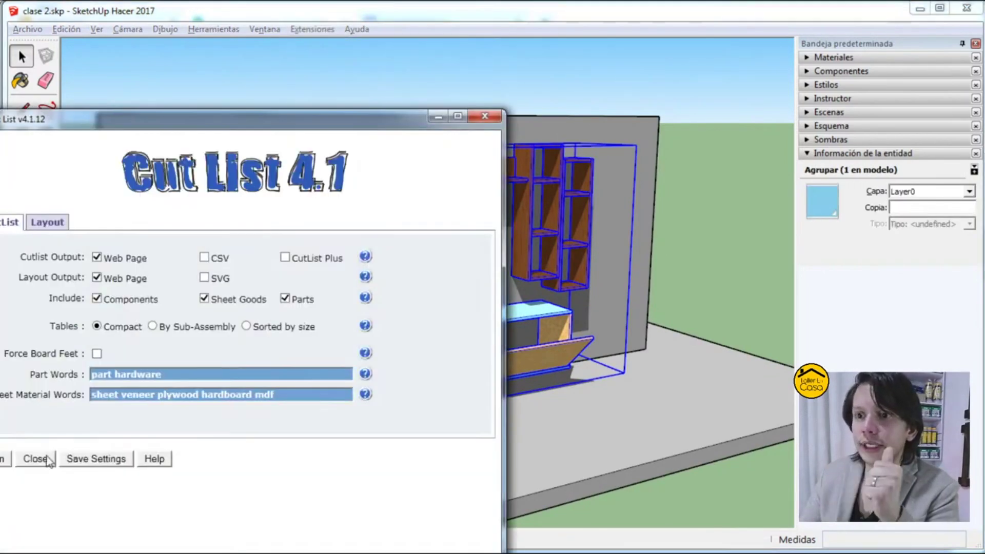
{"action": "left_click", "coordinate": [5, 458]}
{"action": "left_click", "coordinate": [715, 117]}
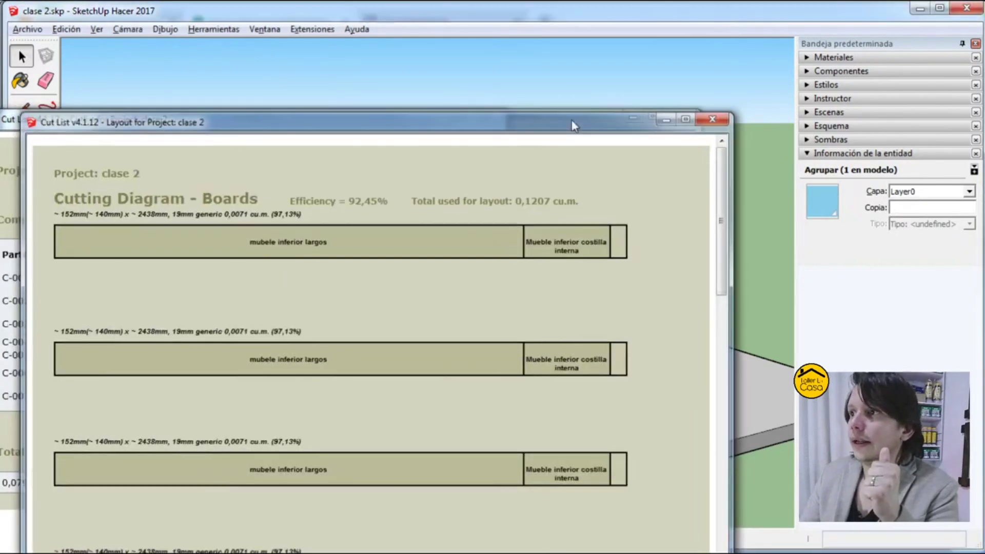
Step: Examine the component dimensions in the cut list, especially the "mubele inferior largos" row, and close the report
{"action": "left_click_drag", "start_coordinate": [495, 123], "coordinate": [669, 64]}
{"action": "left_click_drag", "start_coordinate": [182, 194], "coordinate": [503, 333]}
{"action": "left_click_drag", "start_coordinate": [291, 336], "coordinate": [498, 335]}
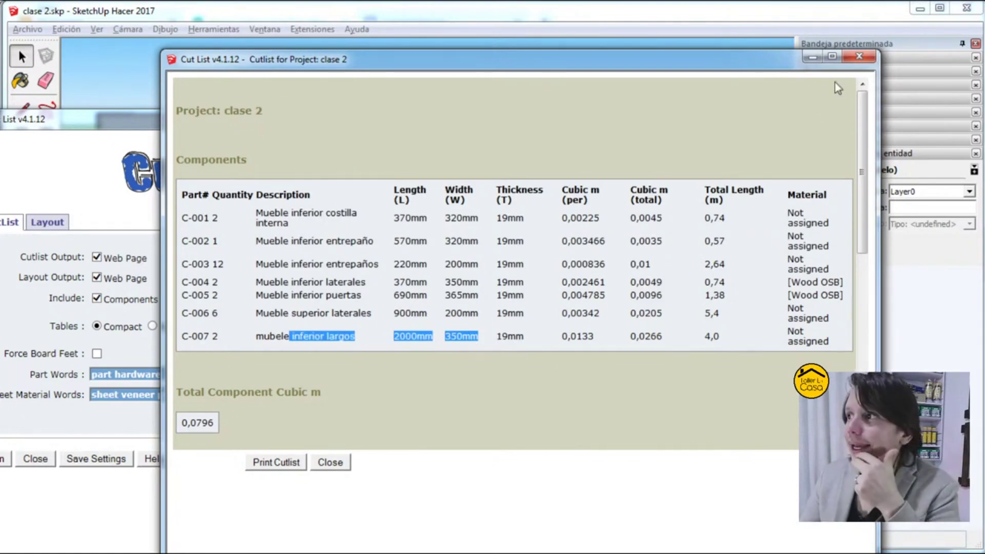
{"action": "left_click", "coordinate": [859, 57]}
{"action": "key", "text": "Escape"}
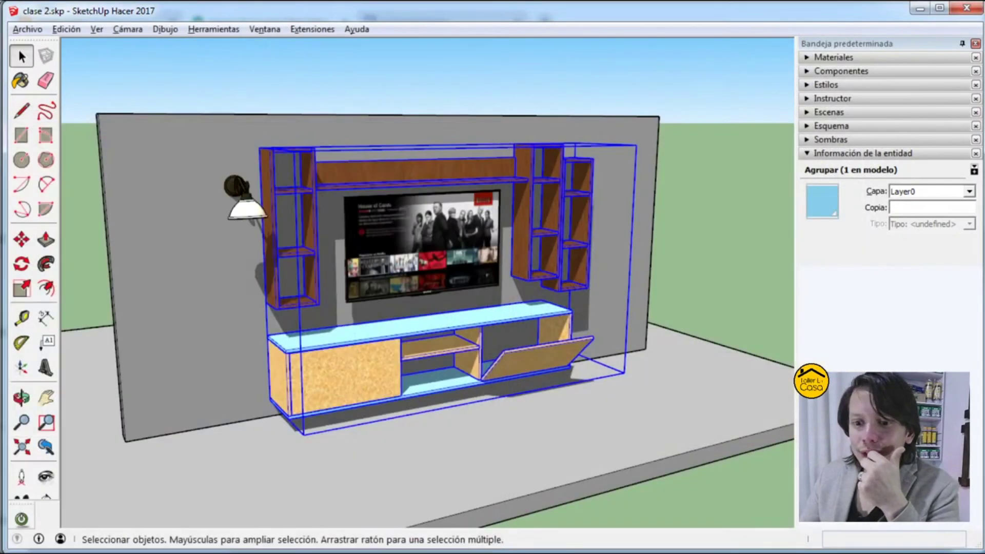
Step: Review the Madecentro cutting plan in Chrome and the board dimensions in the Proyecto Corte workbook, then minimize the workbook
{"action": "key", "text": "alt+Tab"}
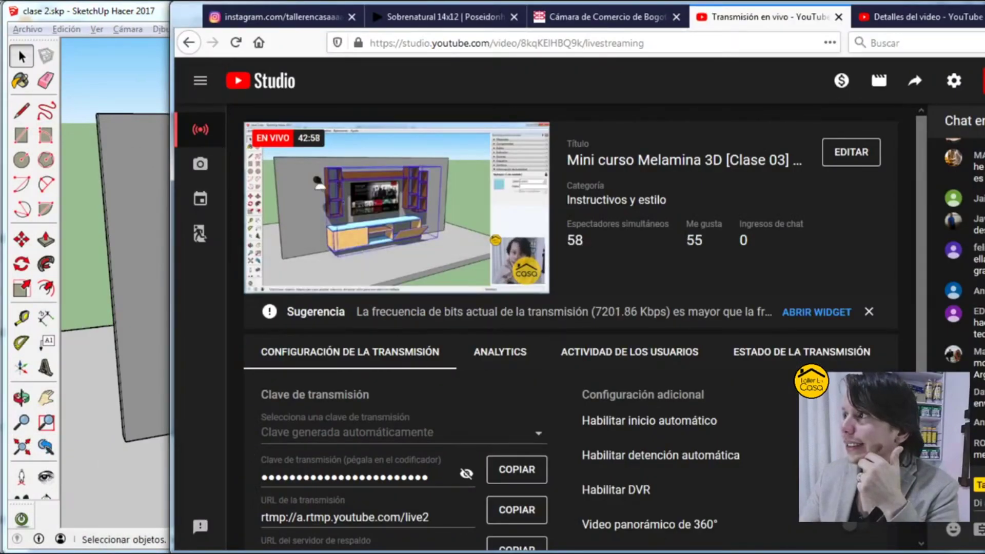
{"action": "key", "text": "alt+Tab"}
{"action": "key", "text": "alt+Tab"}
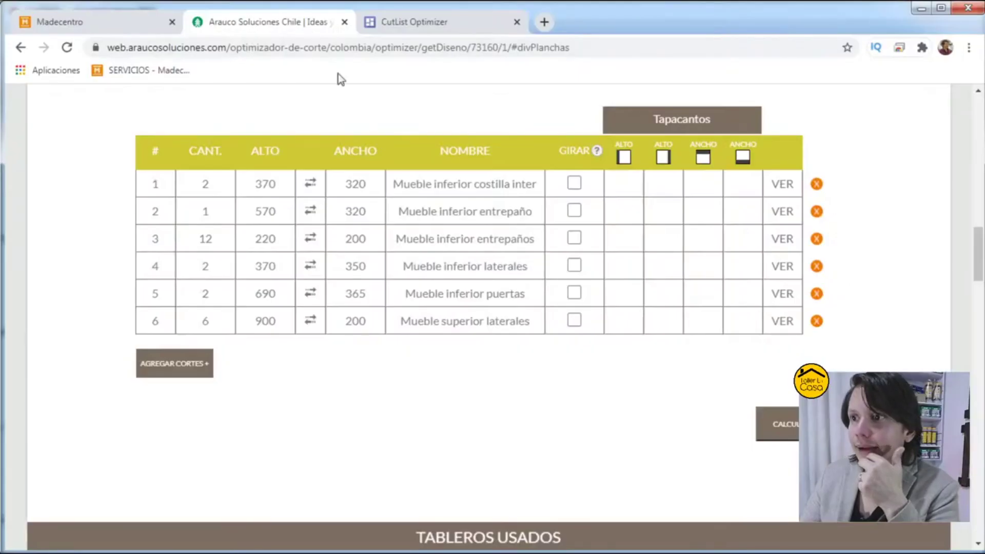
{"action": "left_click", "coordinate": [108, 21]}
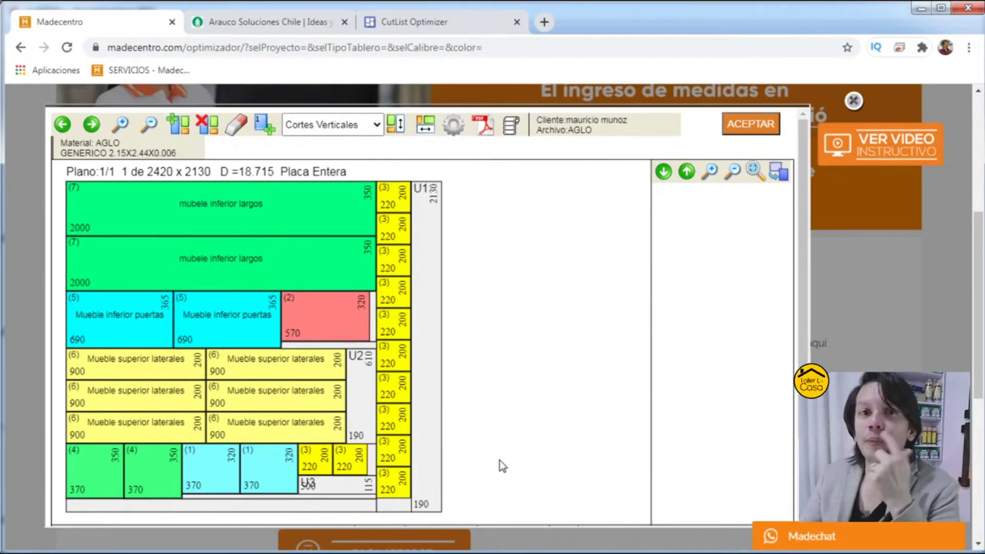
{"action": "left_click", "coordinate": [99, 207]}
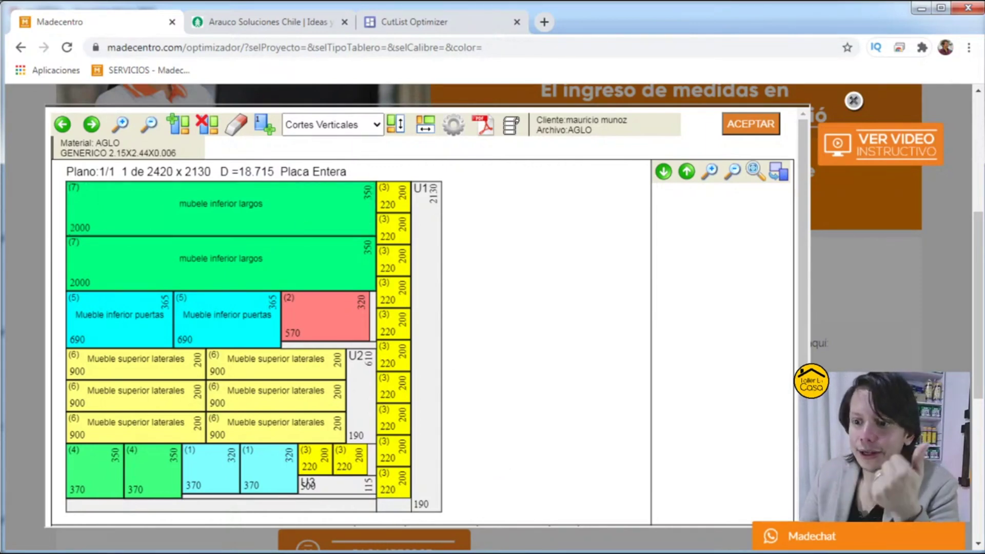
{"action": "key", "text": "alt+Tab"}
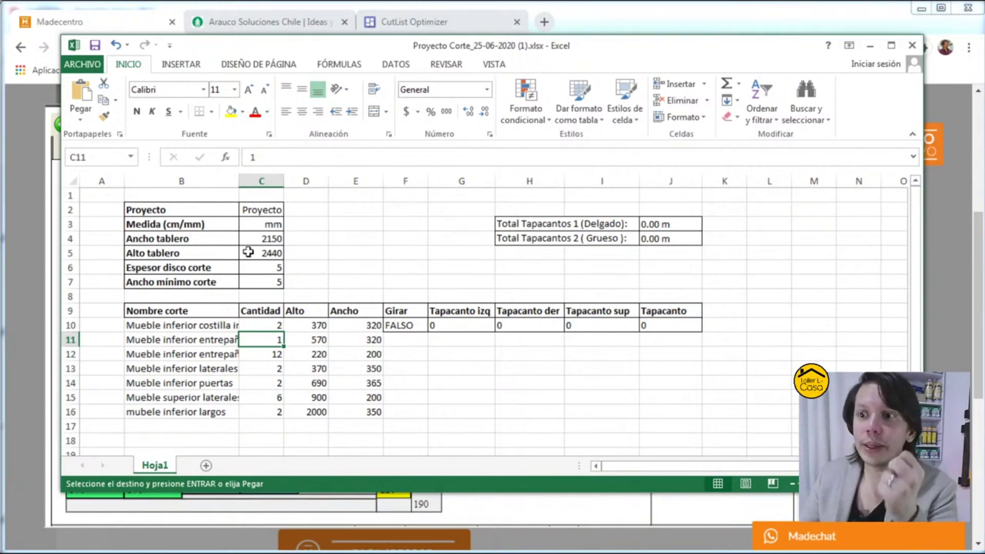
{"action": "left_click", "coordinate": [869, 45]}
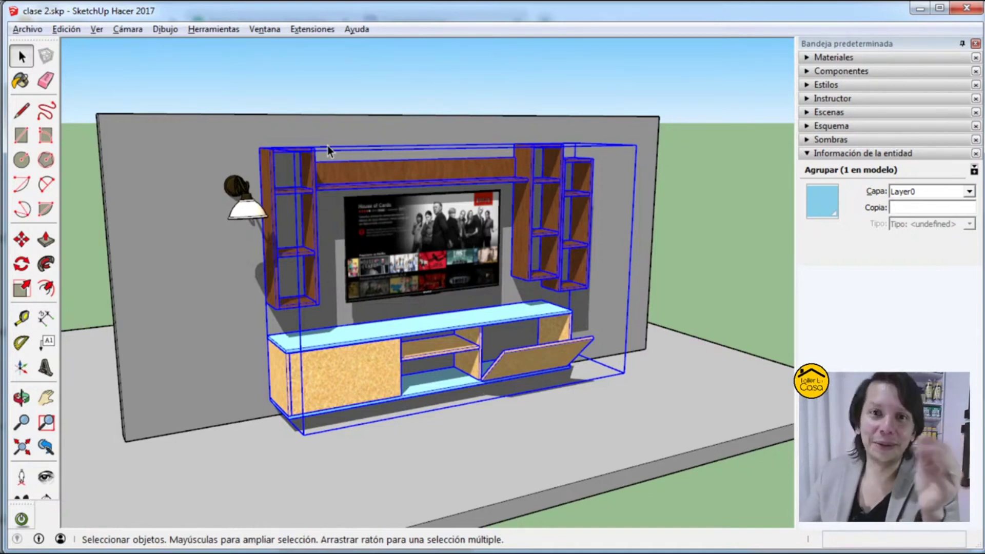
Step: In SketchUp, inspect the lower cabinet's long top and base panels inside the furniture group, then leave the group
{"action": "double_click", "coordinate": [362, 342]}
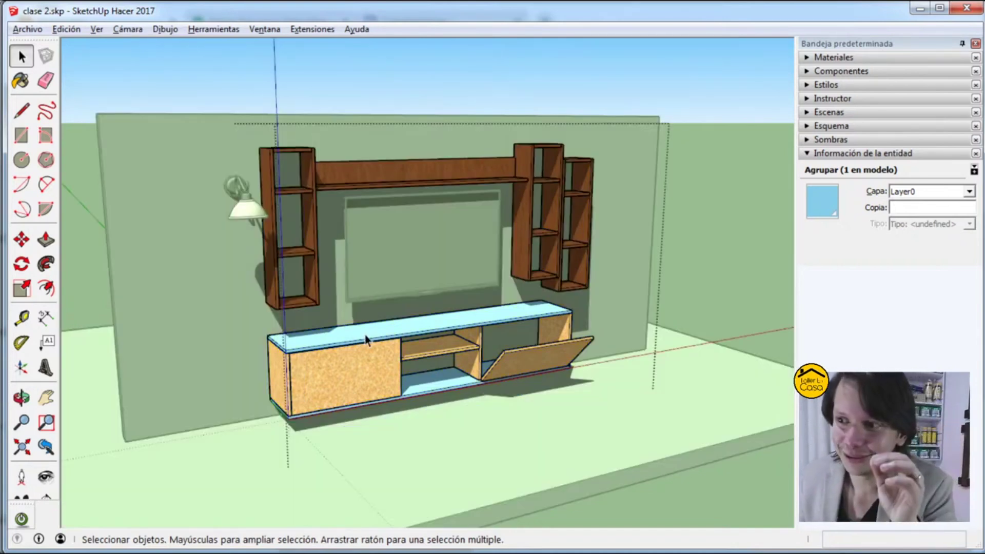
{"action": "left_click", "coordinate": [426, 336]}
{"action": "left_click", "coordinate": [434, 381]}
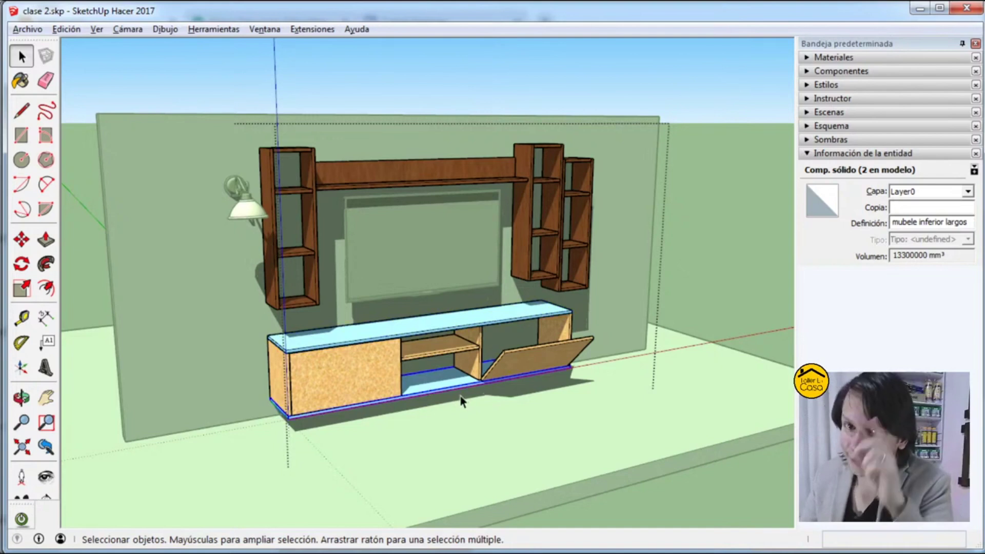
{"action": "left_click", "coordinate": [119, 206]}
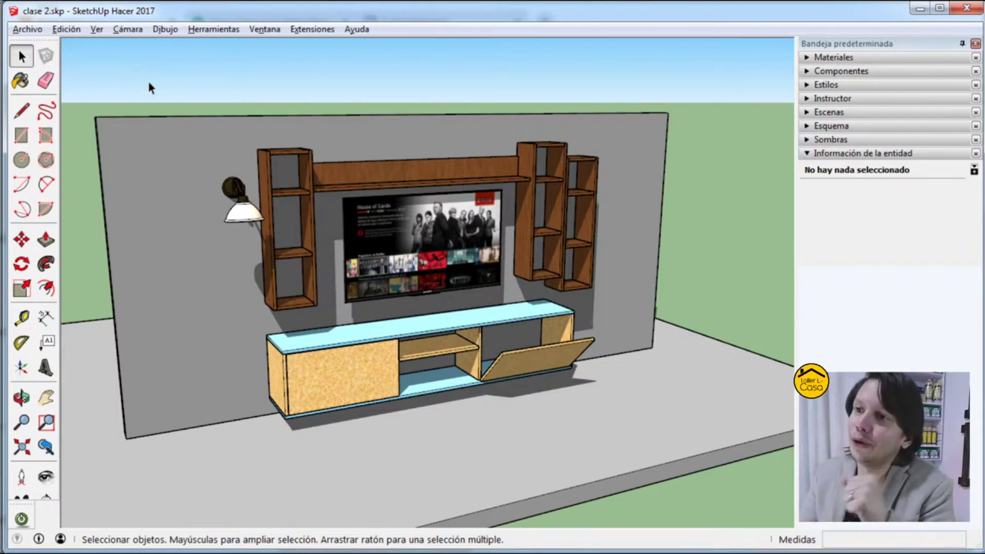
{"action": "middle_click_drag", "start_coordinate": [150, 88], "coordinate": [174, 88]}
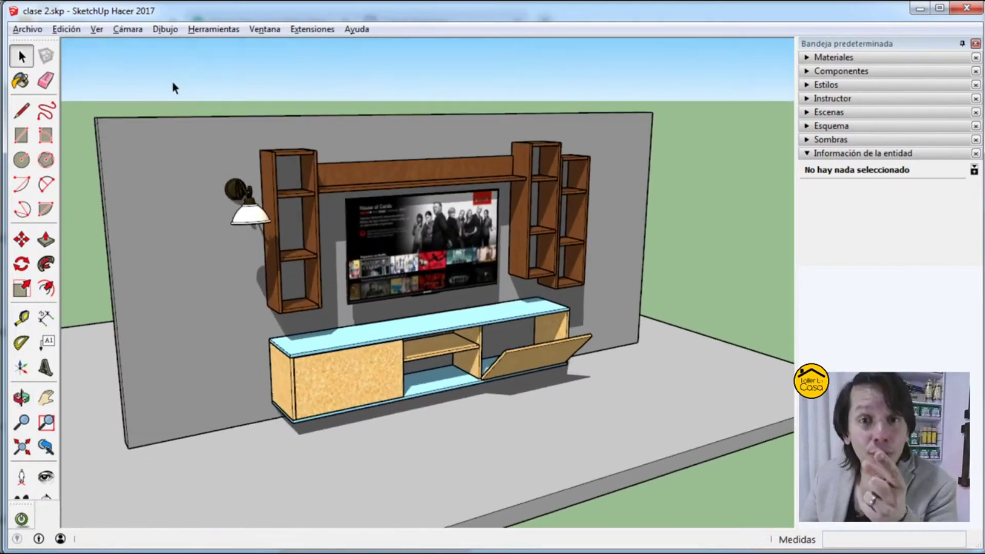
{"action": "left_click", "coordinate": [377, 340]}
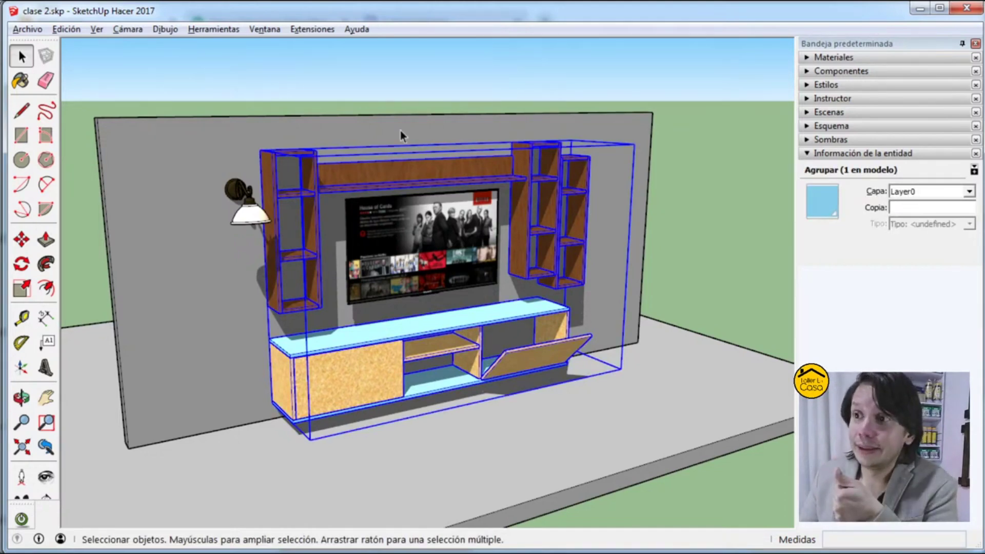
{"action": "left_click", "coordinate": [362, 66]}
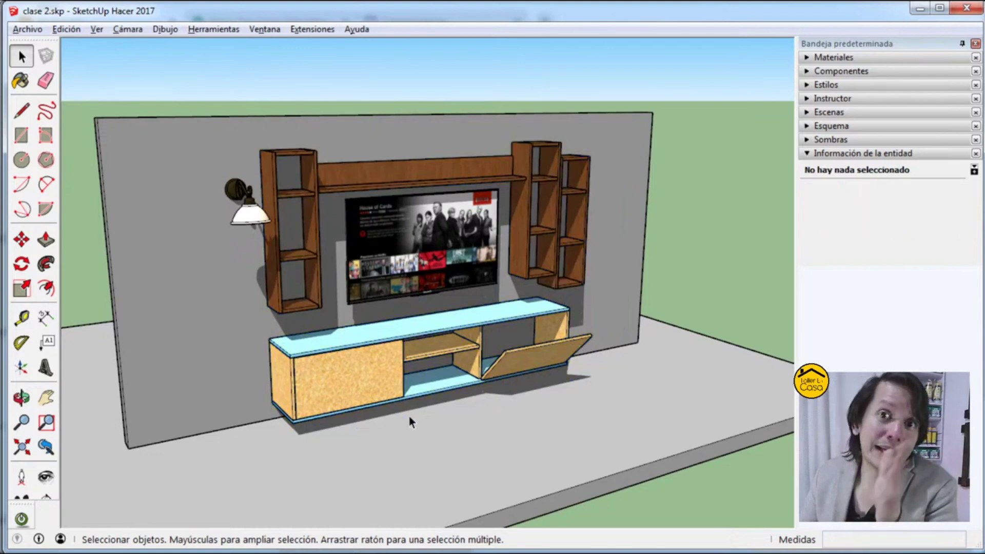